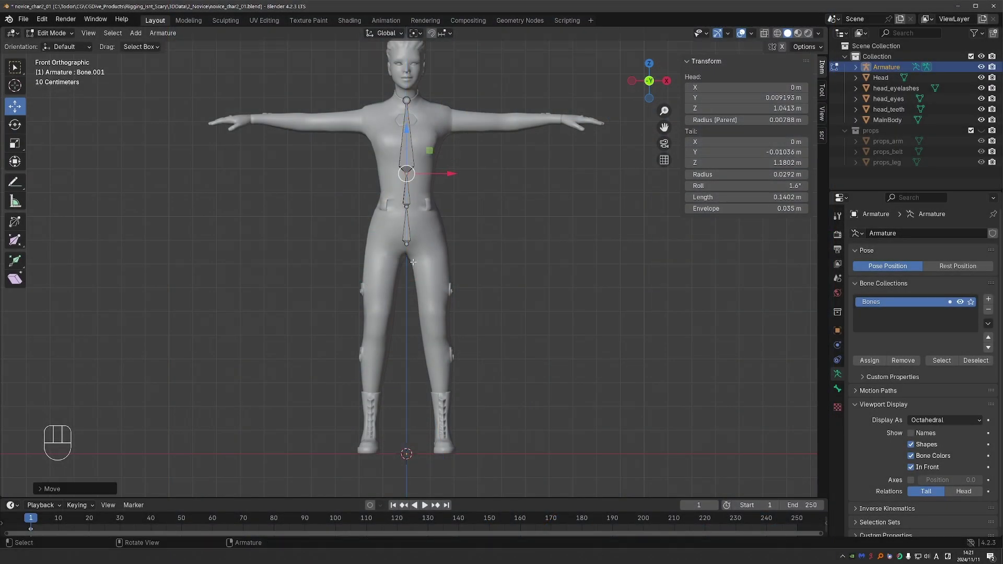
In right side view, move the spine joint into the torso's side profile.
{"action": "left_click", "coordinate": [403, 136]}
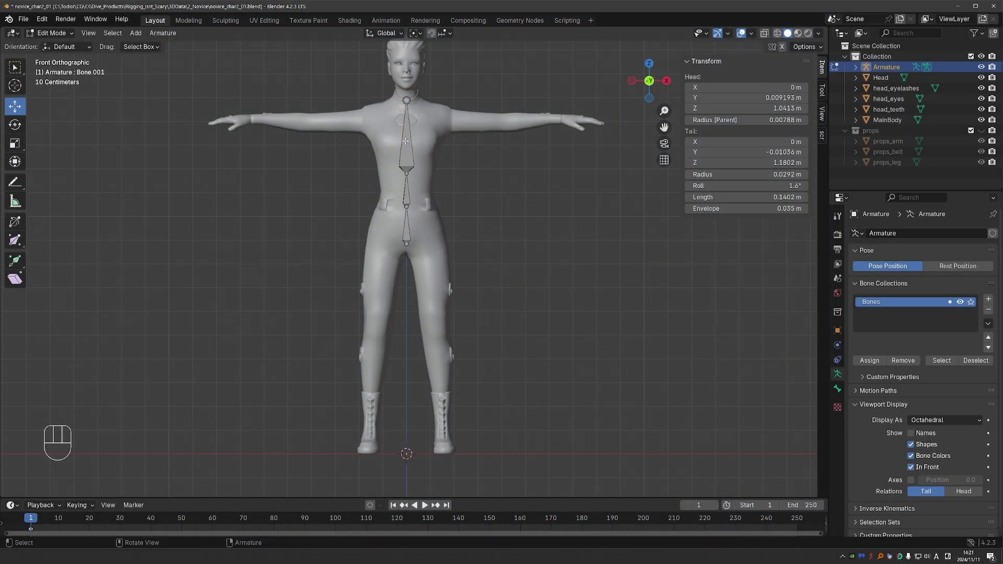
{"action": "key", "text": "g"}
{"action": "right_click", "coordinate": [430, 137]}
{"action": "key", "text": "KP_3"}
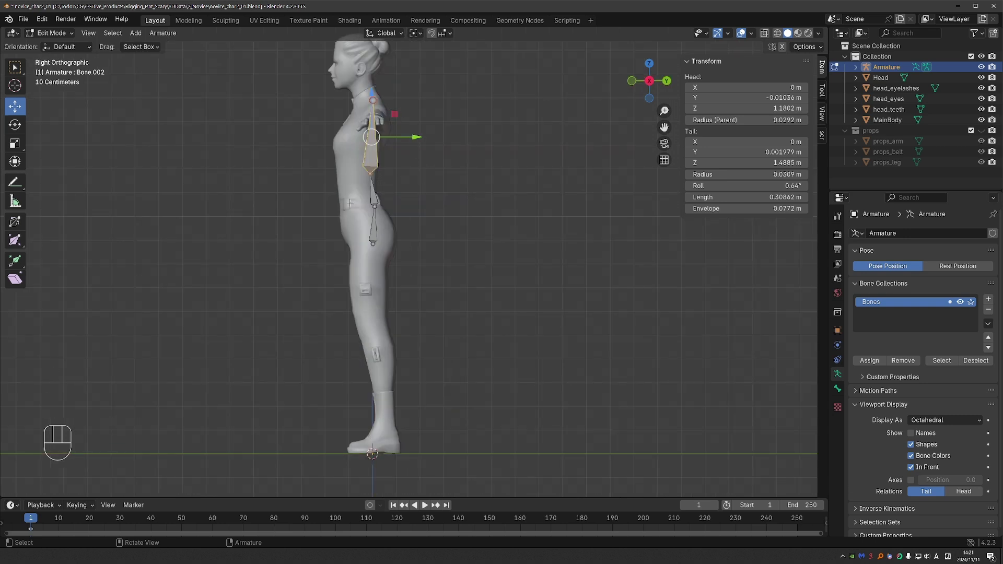
{"action": "left_click", "coordinate": [374, 205]}
{"action": "left_click_drag", "start_coordinate": [413, 205], "coordinate": [405, 205]}
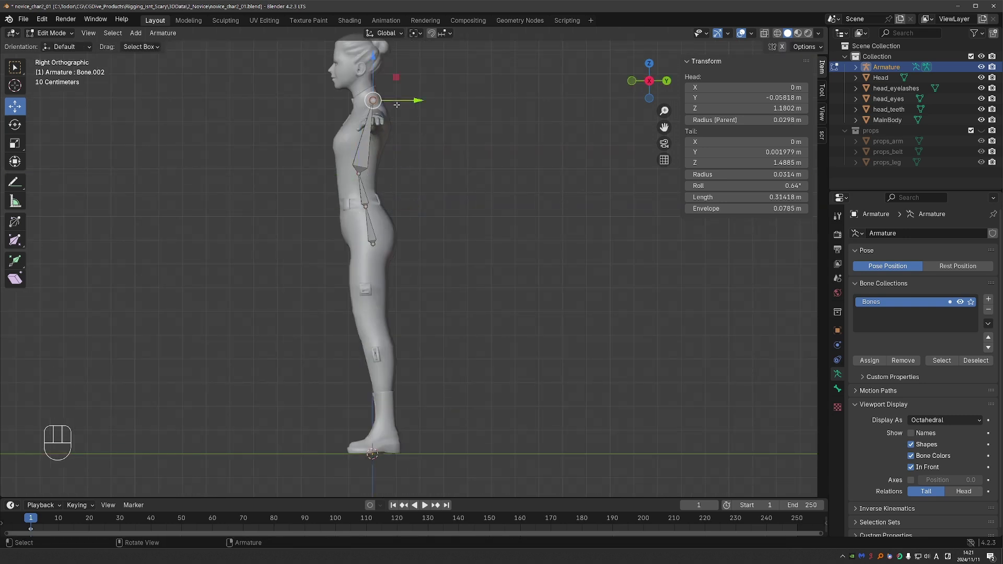
Straighten the bones with a zero X scale and correct the arm bone's roll.
{"action": "key", "text": "x"}
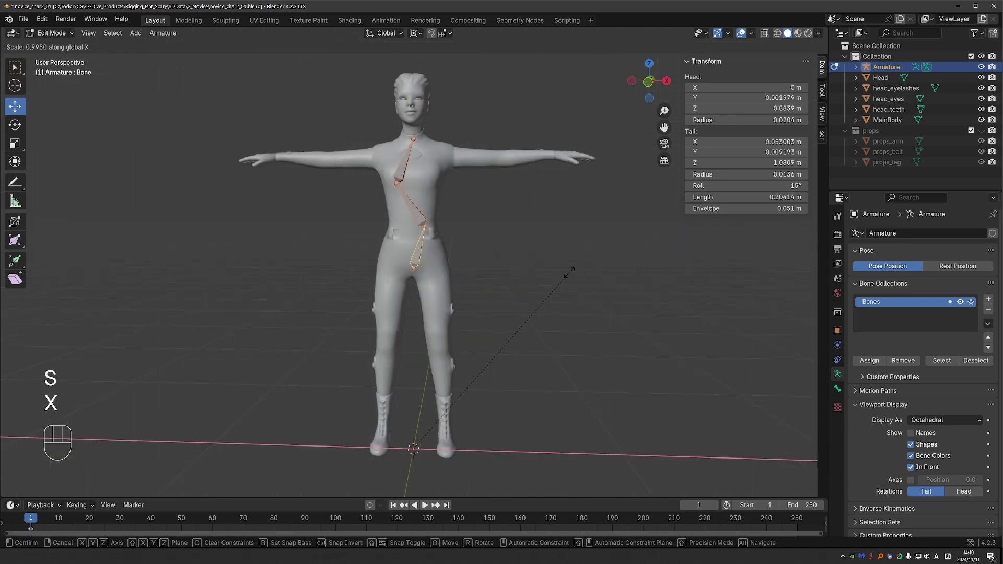
{"action": "key", "text": "KP_0"}
{"action": "key", "text": "KP_Enter"}
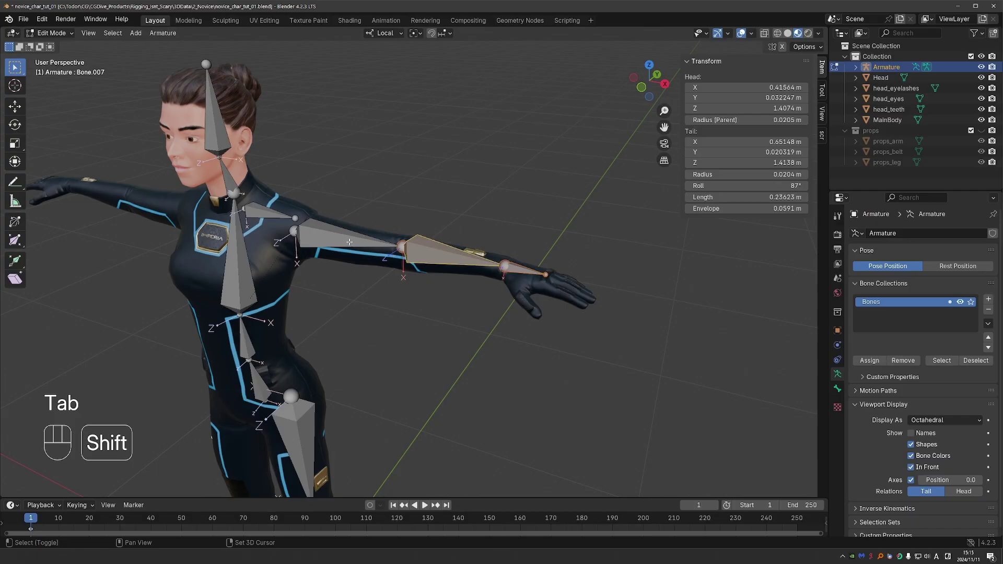
{"action": "key", "text": "ctrl+r"}
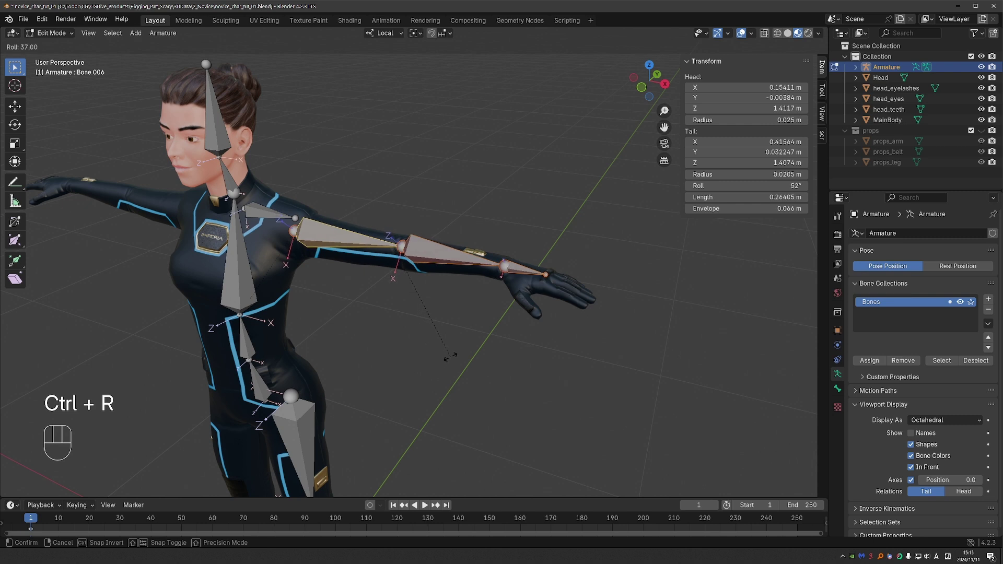
{"action": "left_click", "coordinate": [447, 354]}
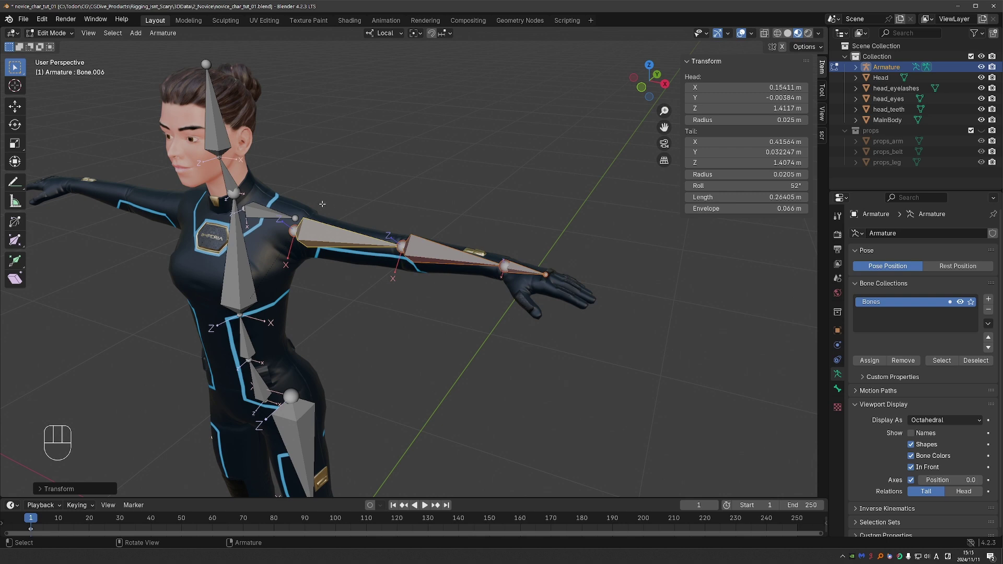
Test-rotate the foot and toe pivot bones around X, clearing the rotation in between.
{"action": "key", "text": "ctrl+Tab"}
{"action": "key", "text": "r"}
{"action": "key", "text": "x"}
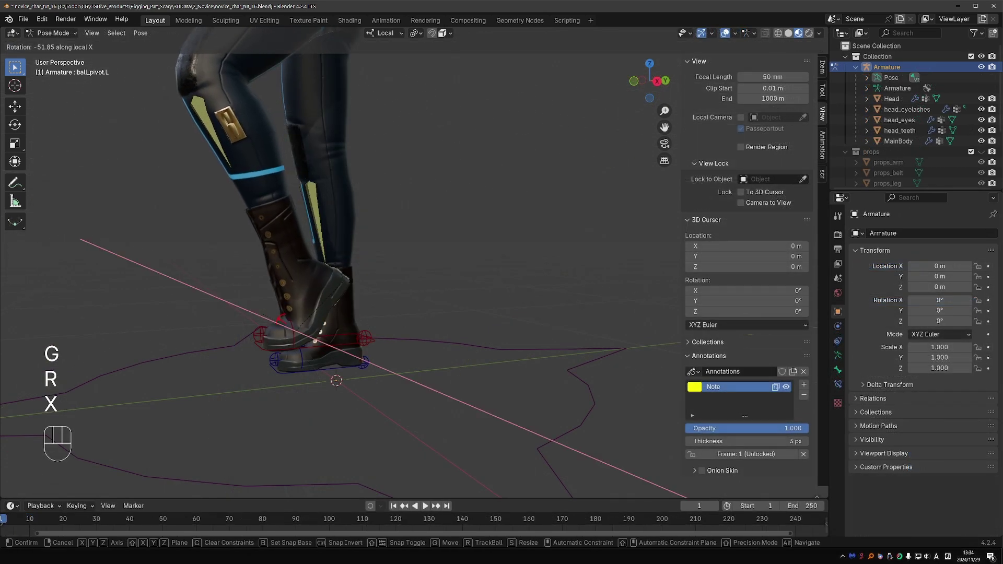
{"action": "key", "text": "r"}
{"action": "key", "text": "x"}
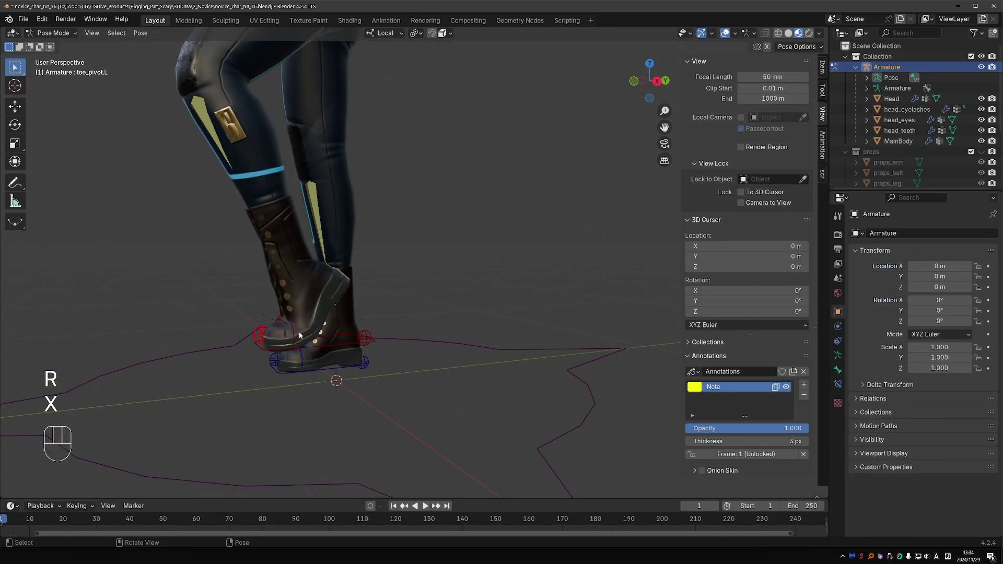
{"action": "key", "text": "alt+r"}
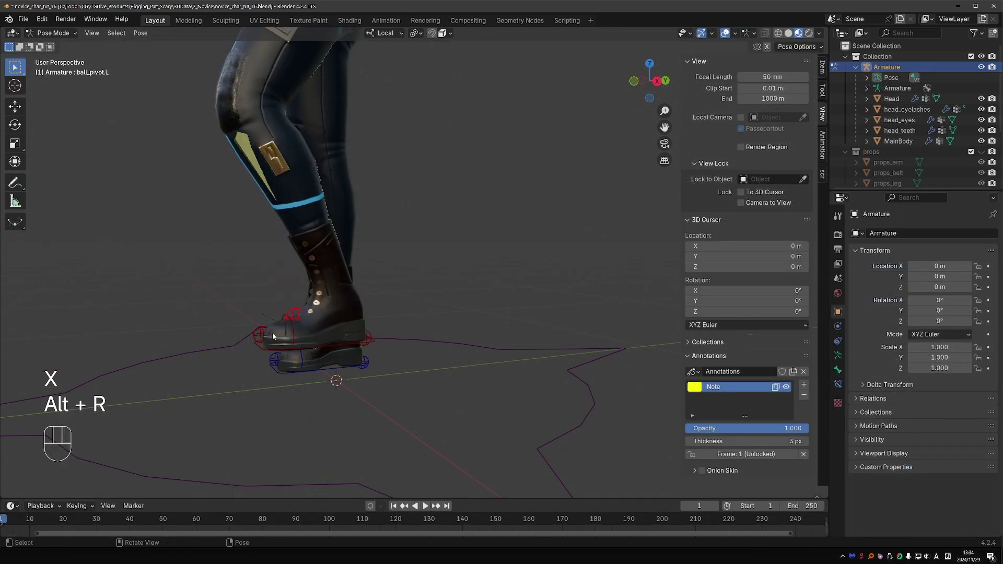
{"action": "key", "text": "r"}
{"action": "key", "text": "x"}
{"action": "left_click", "coordinate": [344, 320]}
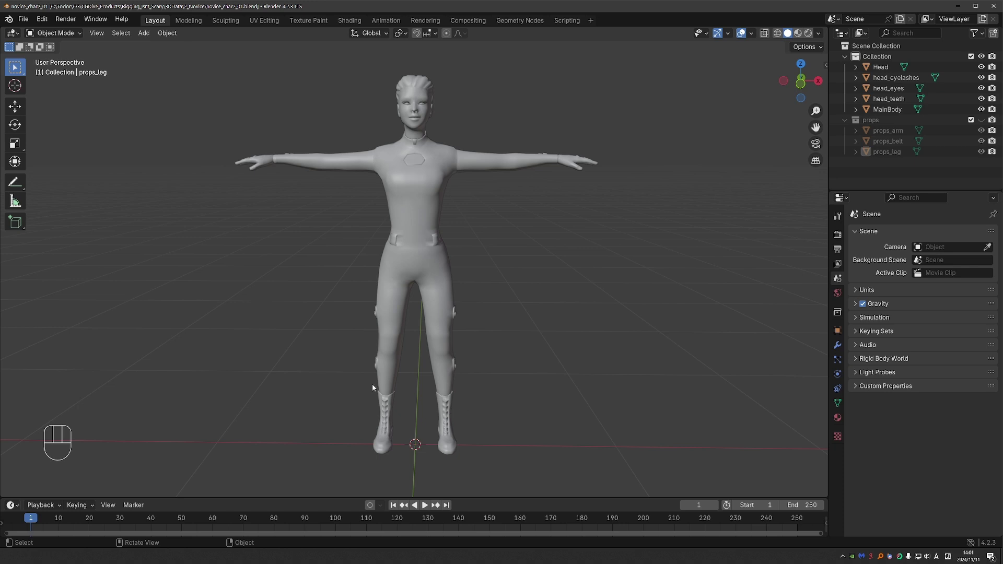
Measure the character's height in front orthographic view, then remove the measurement.
{"action": "key", "text": "KP_1"}
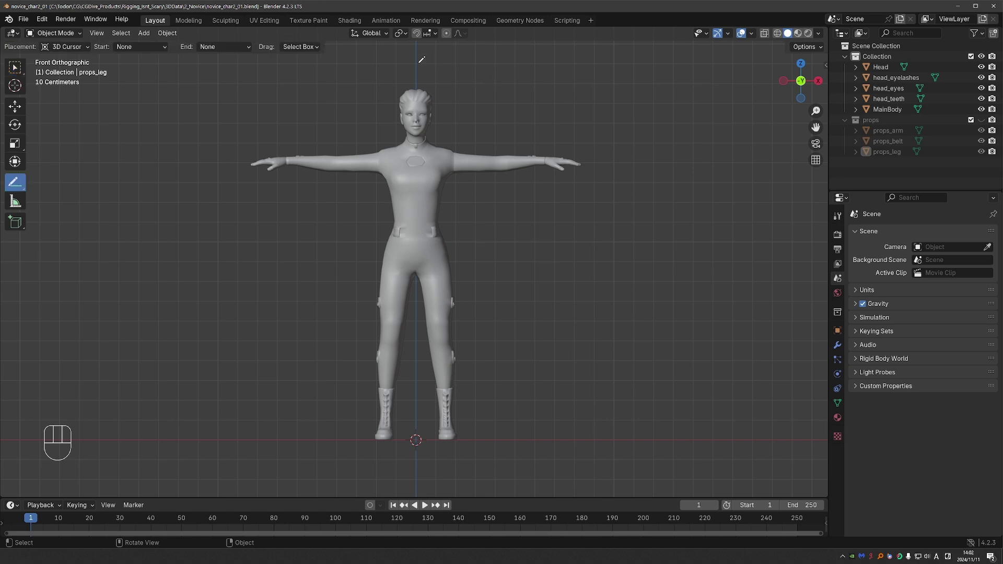
{"action": "left_click_drag", "start_coordinate": [417, 58], "coordinate": [418, 461]}
{"action": "key", "text": "ctrl+z"}
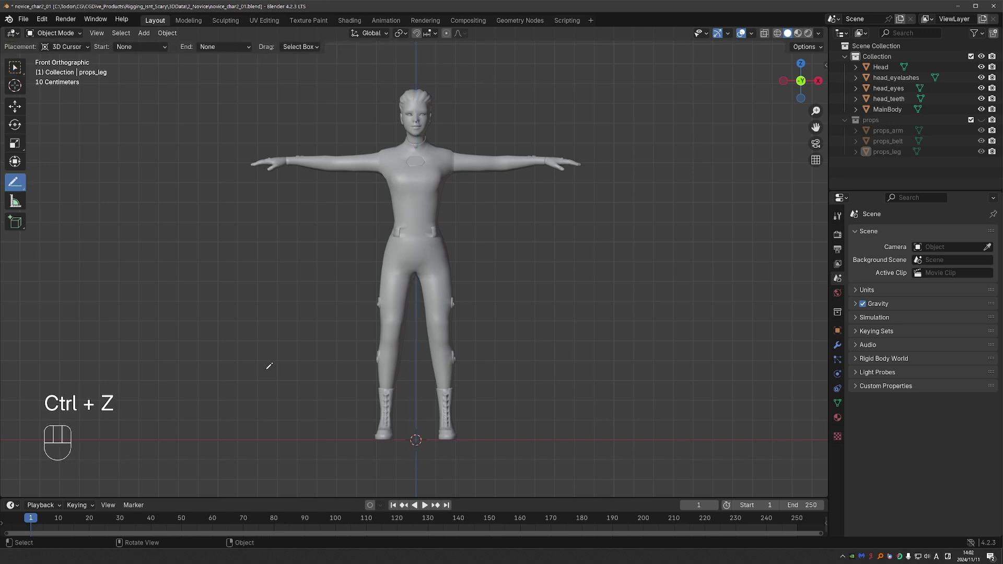
{"action": "key", "text": "shift+space"}
{"action": "key", "text": "m"}
{"action": "left_click_drag", "start_coordinate": [465, 441], "coordinate": [460, 94]}
{"action": "key", "text": "ctrl+z"}
{"action": "middle_click_drag", "start_coordinate": [335, 167], "coordinate": [330, 176]}
Box-select the character's body and head objects and apply All Transforms.
{"action": "key", "text": "w"}
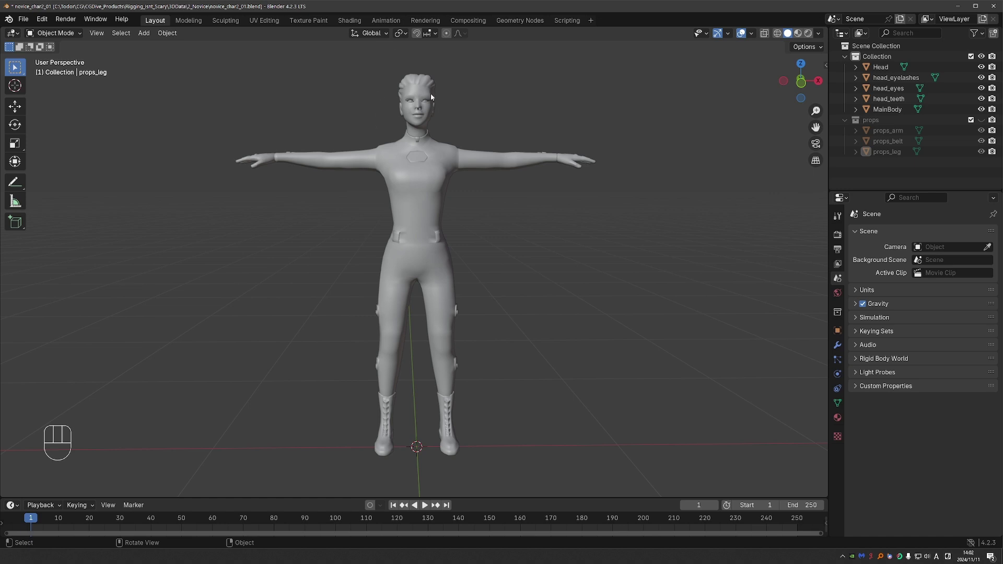
{"action": "key", "text": "n"}
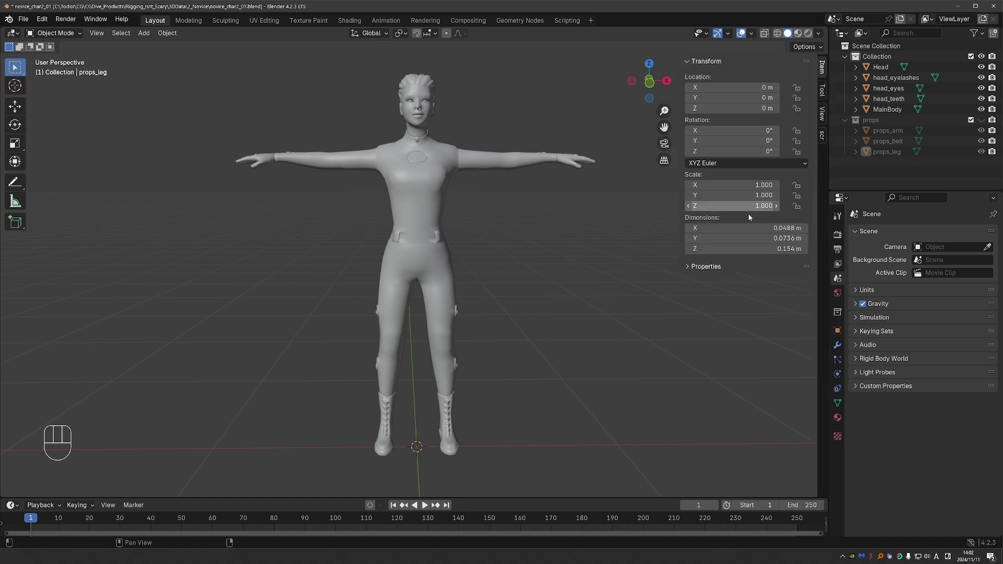
{"action": "middle_click_drag", "start_coordinate": [461, 358], "coordinate": [364, 274]}
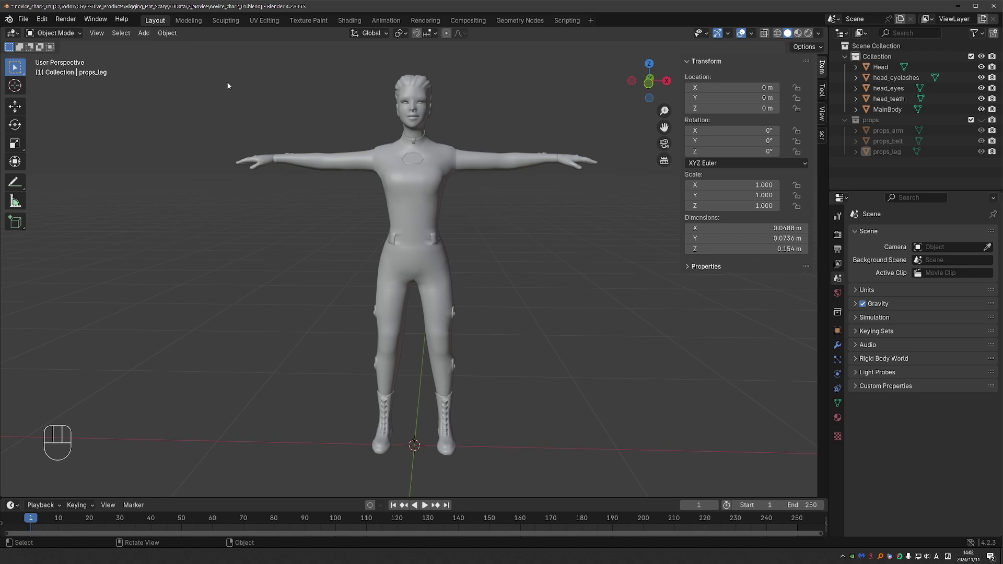
{"action": "left_click_drag", "start_coordinate": [224, 65], "coordinate": [596, 453]}
{"action": "key", "text": "ctrl+a"}
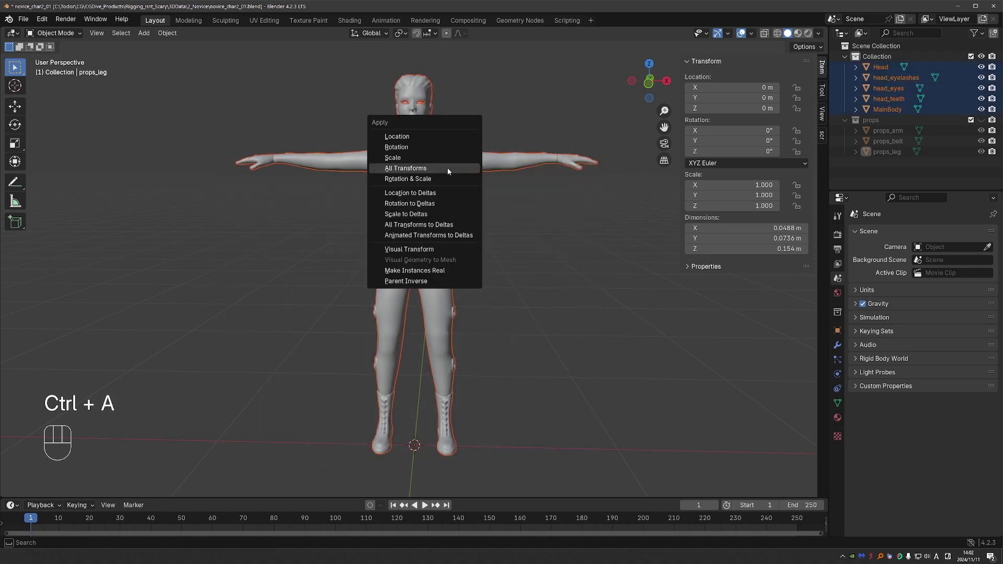
{"action": "left_click", "coordinate": [437, 167]}
Snap the 3D cursor back to the world origin.
{"action": "mouse_move", "coordinate": [538, 261]}
{"action": "right_mouse_down", "text": "shift"}
{"action": "mouse_move", "coordinate": [544, 271]}
{"action": "mouse_move", "coordinate": [539, 252]}
{"action": "right_mouse_up", "text": "shift"}
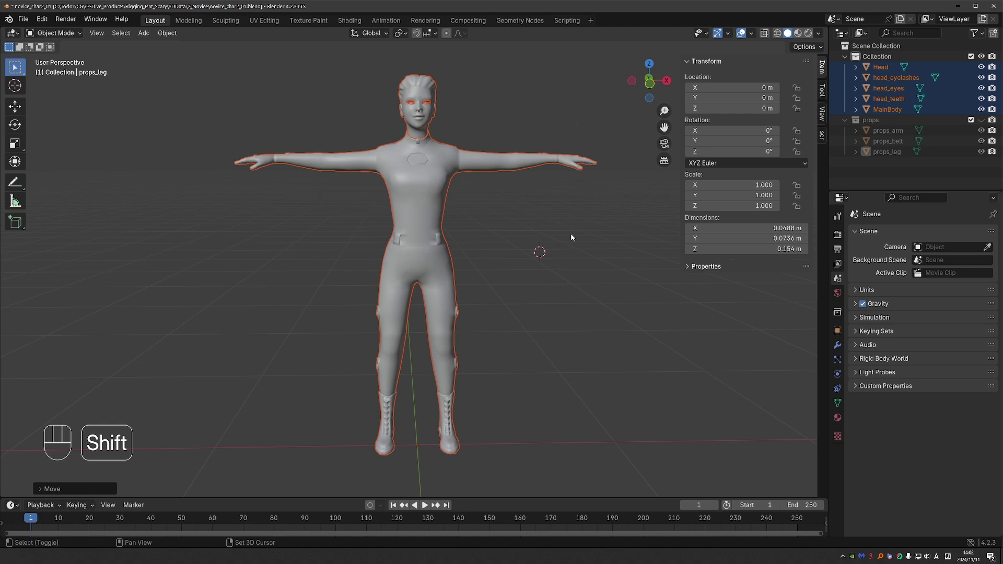
{"action": "key", "text": "shift+s"}
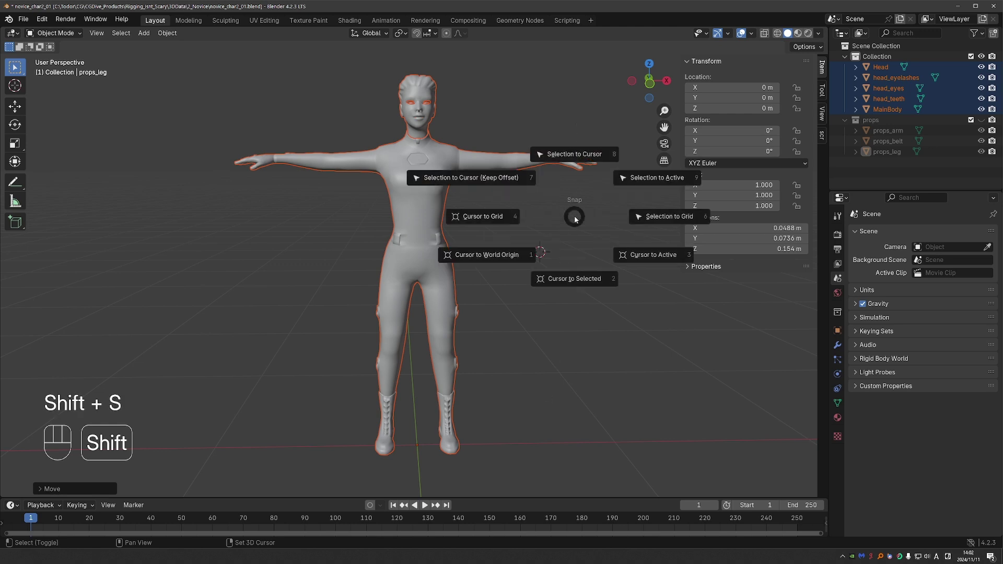
{"action": "left_click", "coordinate": [510, 254]}
{"action": "middle_click_drag", "start_coordinate": [511, 254], "coordinate": [513, 309]}
{"action": "key", "text": "shift+a"}
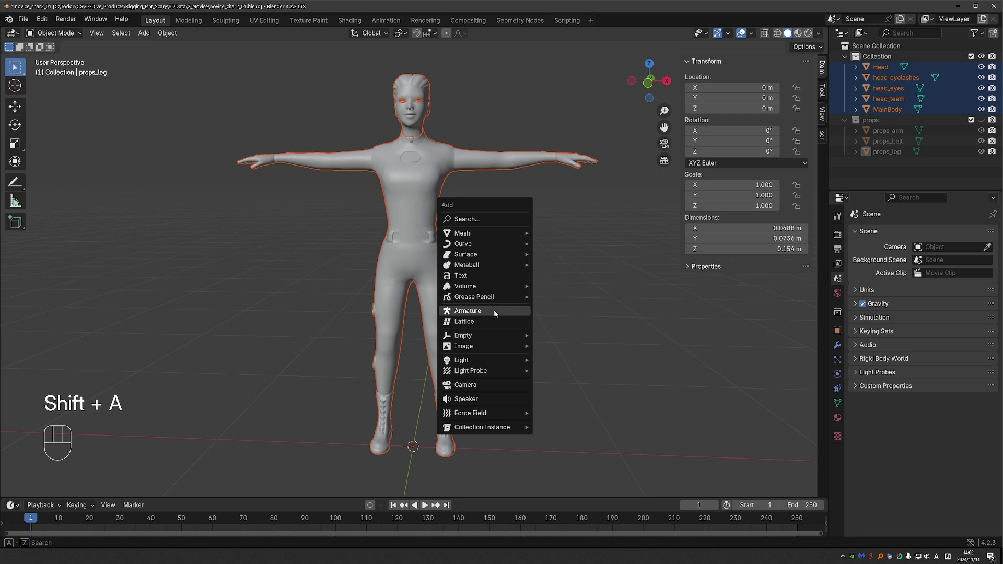
Add an armature at the world origin and tick In Front under its Viewport Display.
{"action": "left_click", "coordinate": [493, 312]}
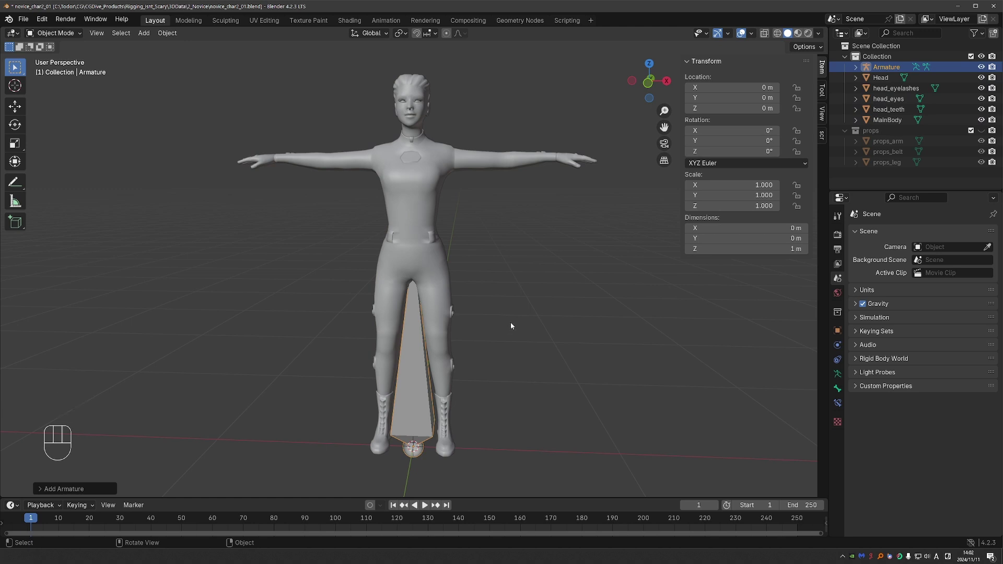
{"action": "left_click", "coordinate": [837, 374]}
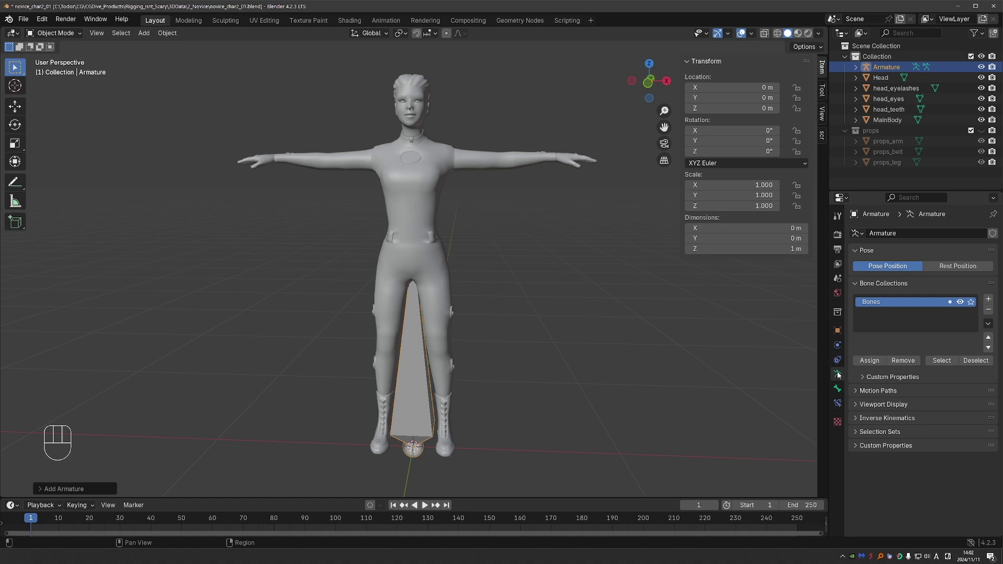
{"action": "left_click", "coordinate": [899, 410]}
{"action": "left_click", "coordinate": [911, 467]}
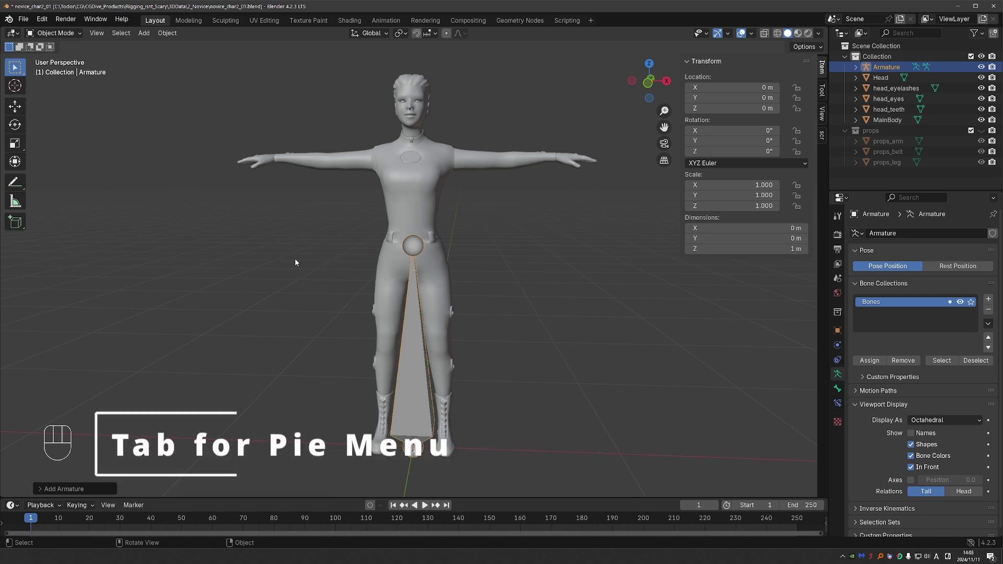
{"action": "left_click", "coordinate": [42, 18]}
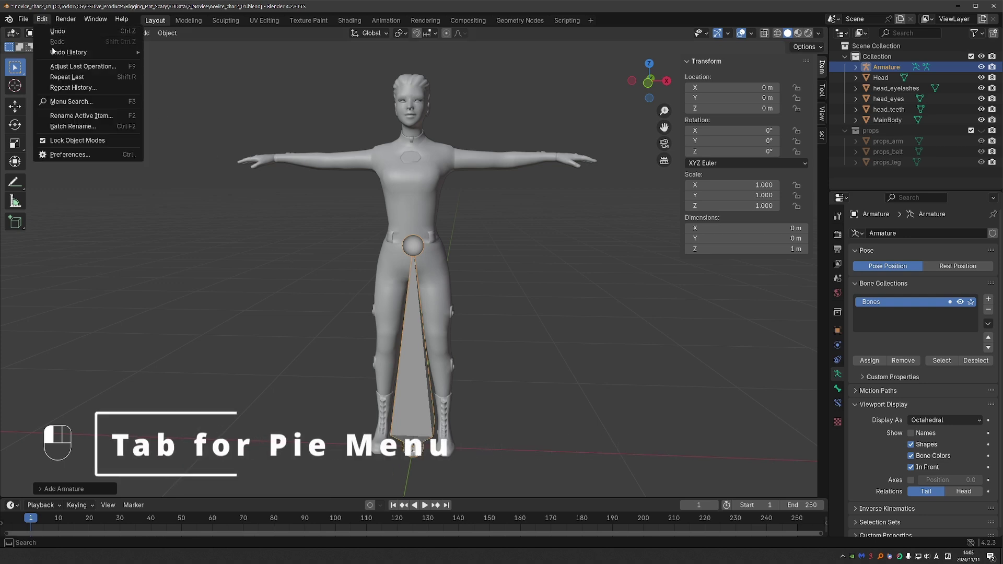
{"action": "left_click", "coordinate": [77, 140]}
{"action": "left_click_drag", "start_coordinate": [156, 7], "coordinate": [426, 56]}
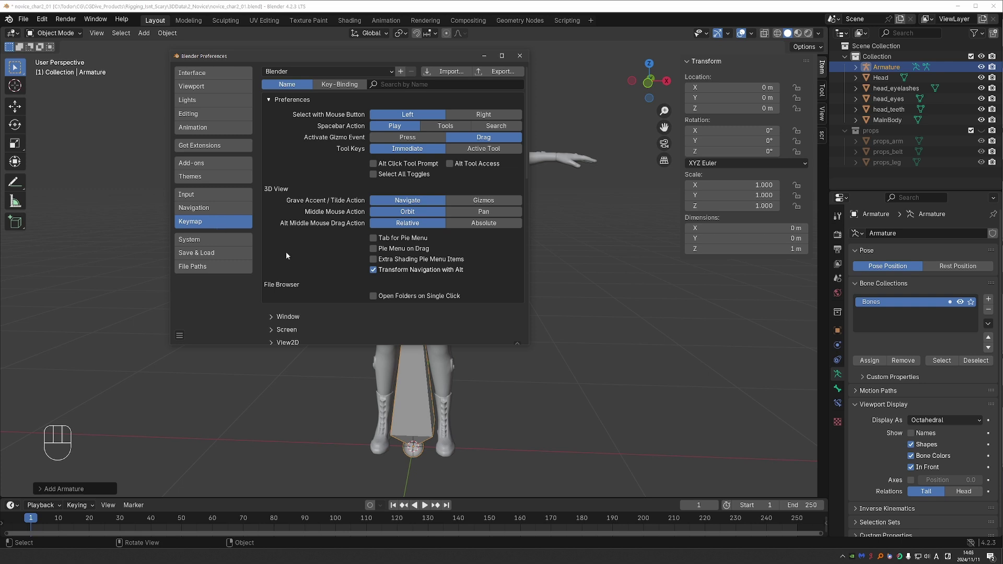
{"action": "left_click", "coordinate": [373, 239]}
{"action": "left_click", "coordinate": [521, 57]}
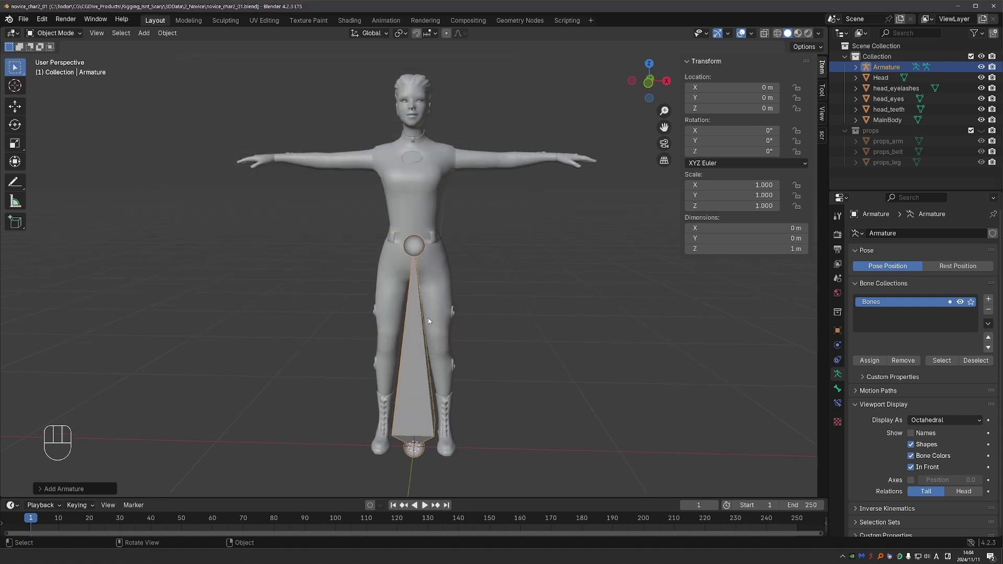
{"action": "key", "text": "Tab"}
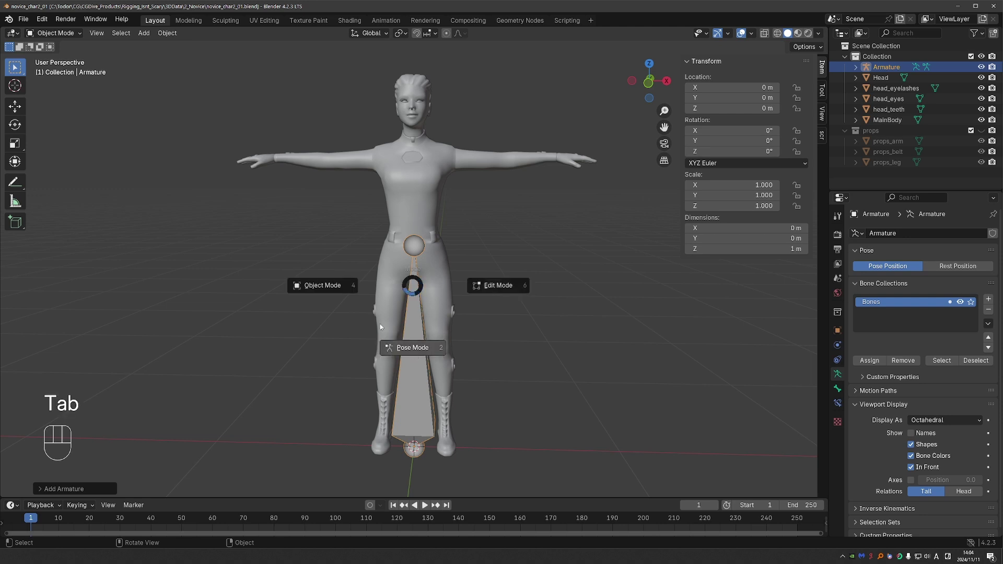
{"action": "left_click", "coordinate": [324, 308]}
{"action": "left_click", "coordinate": [409, 219]}
{"action": "key", "text": "Tab"}
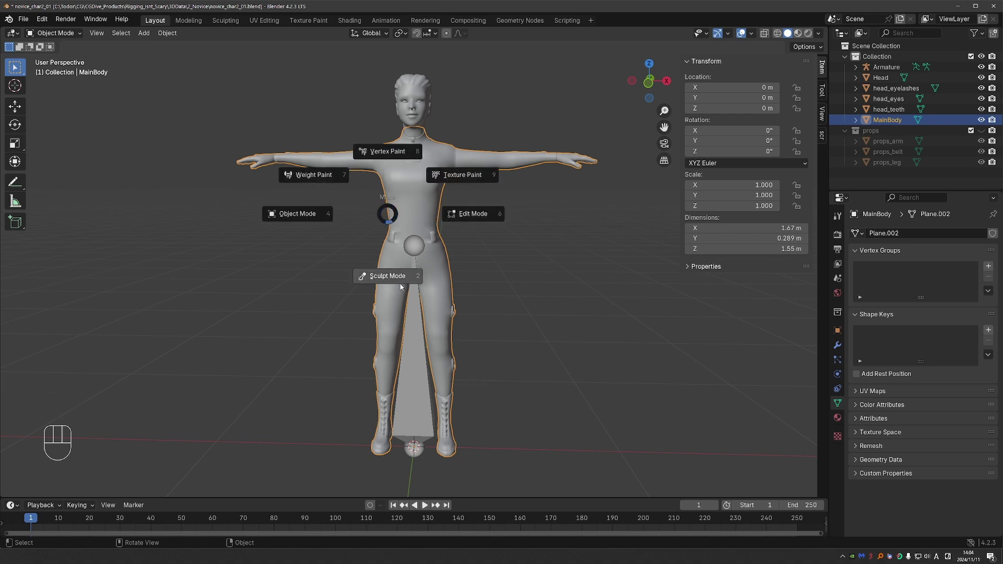
{"action": "key", "text": "Tab"}
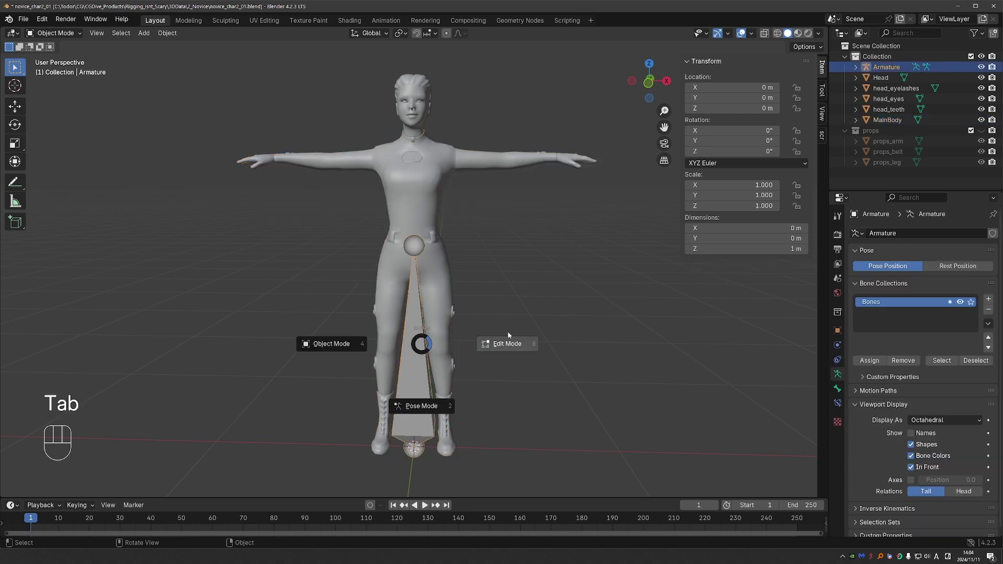
{"action": "key", "text": "Tab"}
{"action": "key", "text": "Tab"}
{"action": "key", "text": "Tab"}
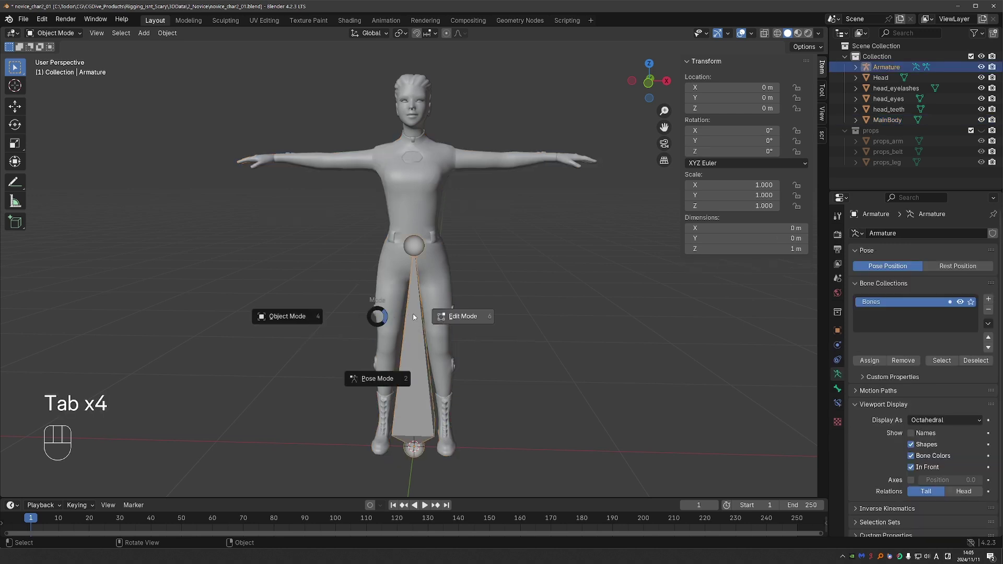
{"action": "left_click", "coordinate": [359, 349]}
{"action": "key", "text": "Tab"}
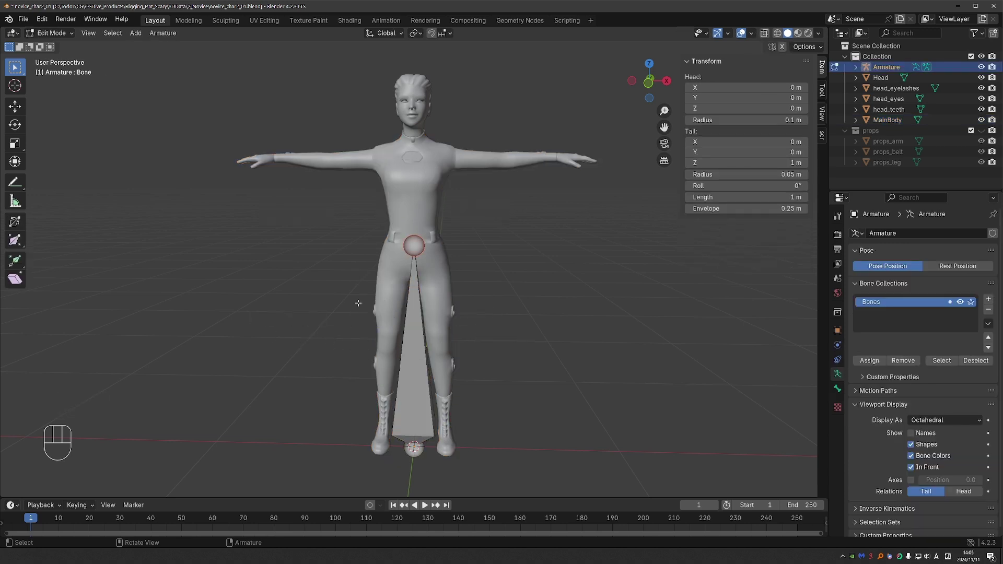
{"action": "key", "text": "Tab"}
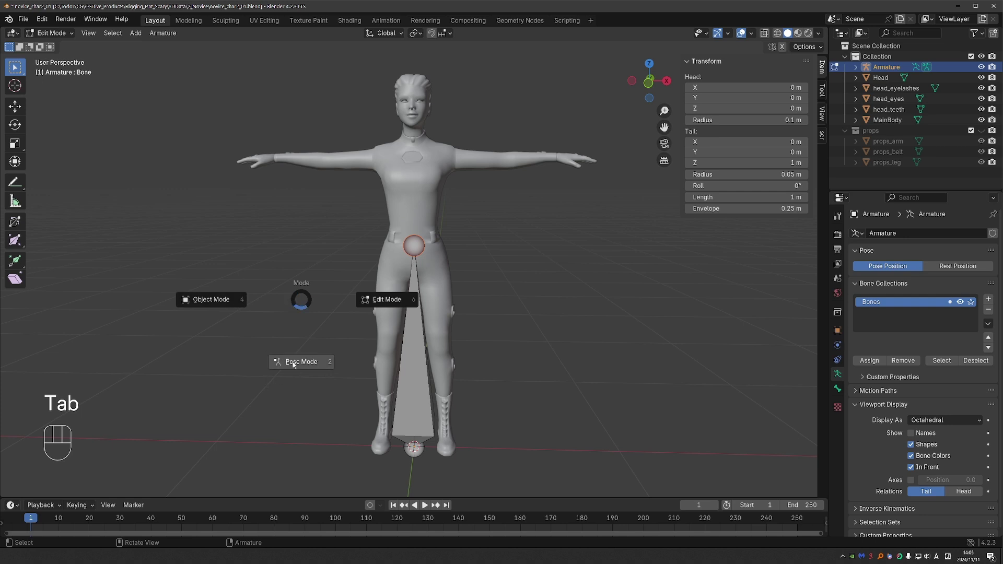
{"action": "key", "text": "Escape"}
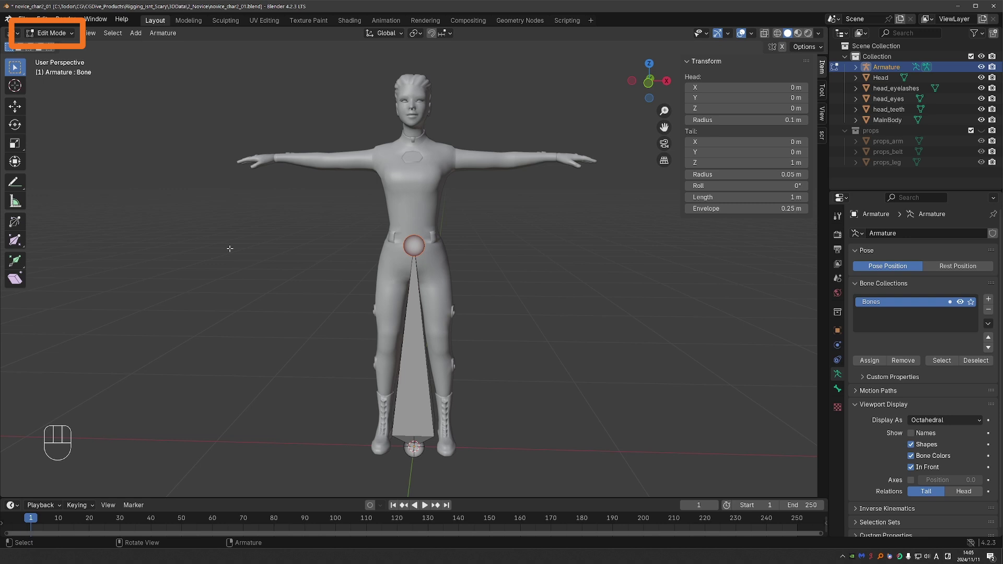
{"action": "key", "text": "Tab"}
{"action": "key", "text": "Tab"}
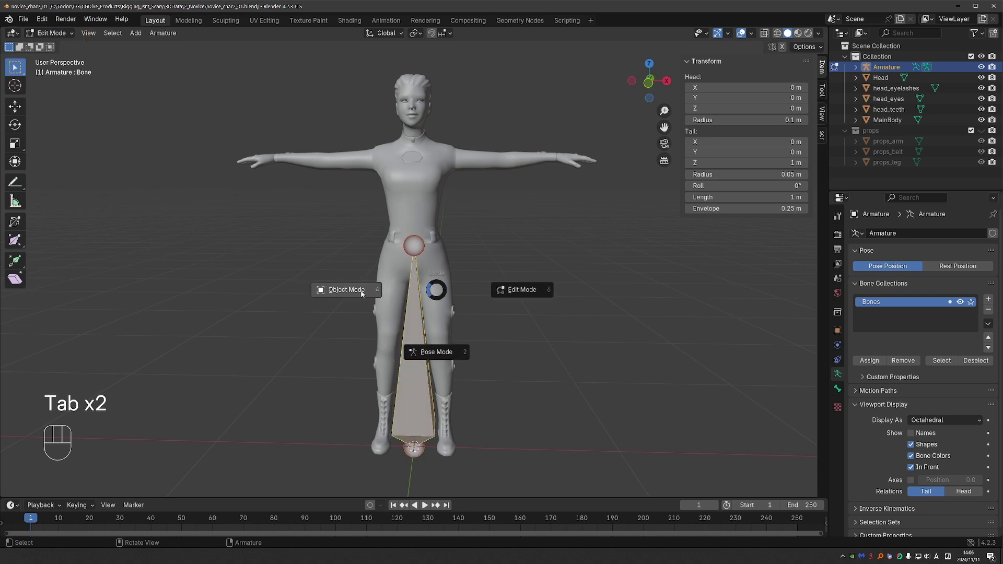
{"action": "left_click", "coordinate": [363, 293]}
{"action": "key", "text": "Tab"}
{"action": "left_click", "coordinate": [489, 291]}
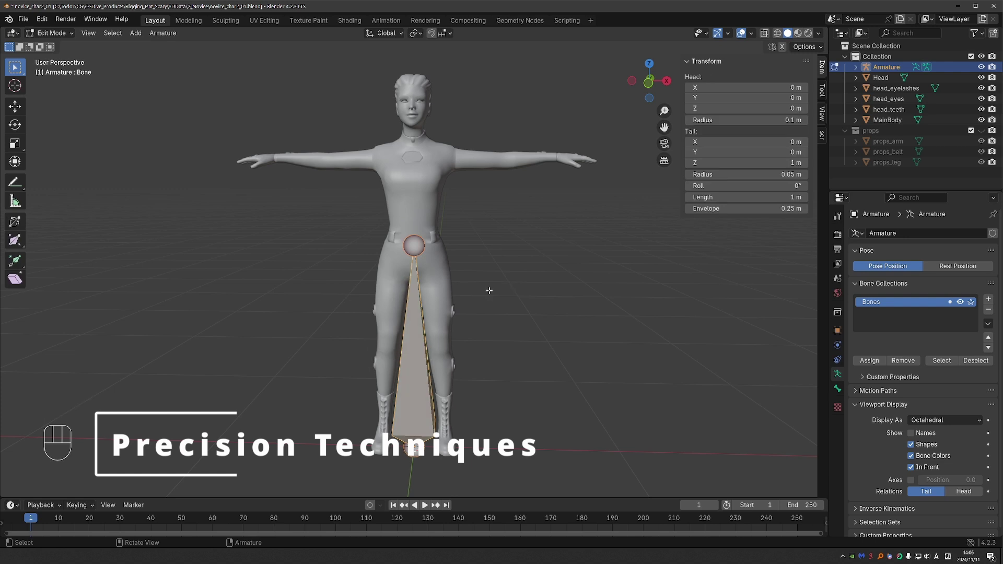
In right side view, shorten the bone to about 0.21 m beside the figure.
{"action": "key", "text": "KP_3"}
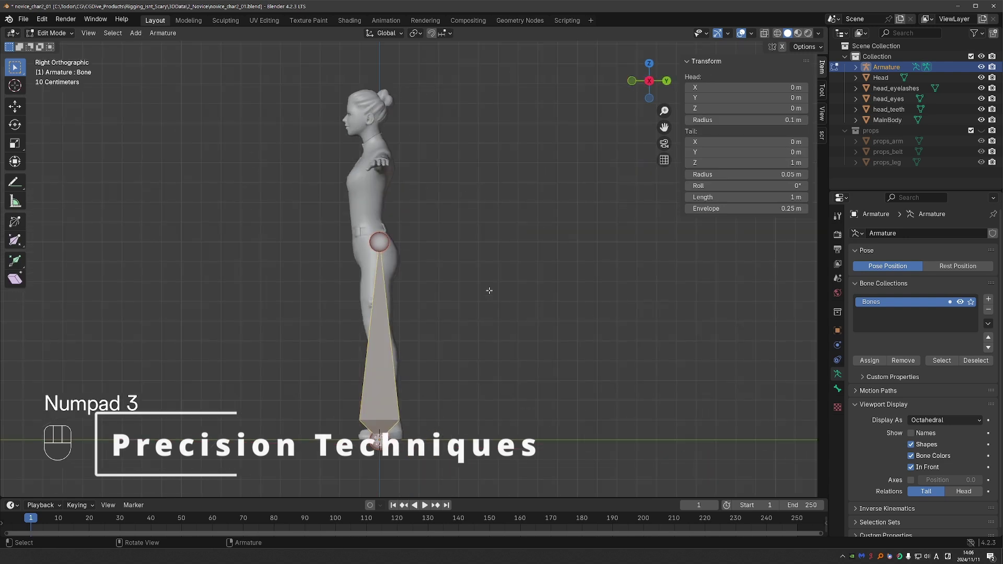
{"action": "key", "text": "g"}
{"action": "left_click", "coordinate": [457, 187]}
{"action": "key", "text": "s"}
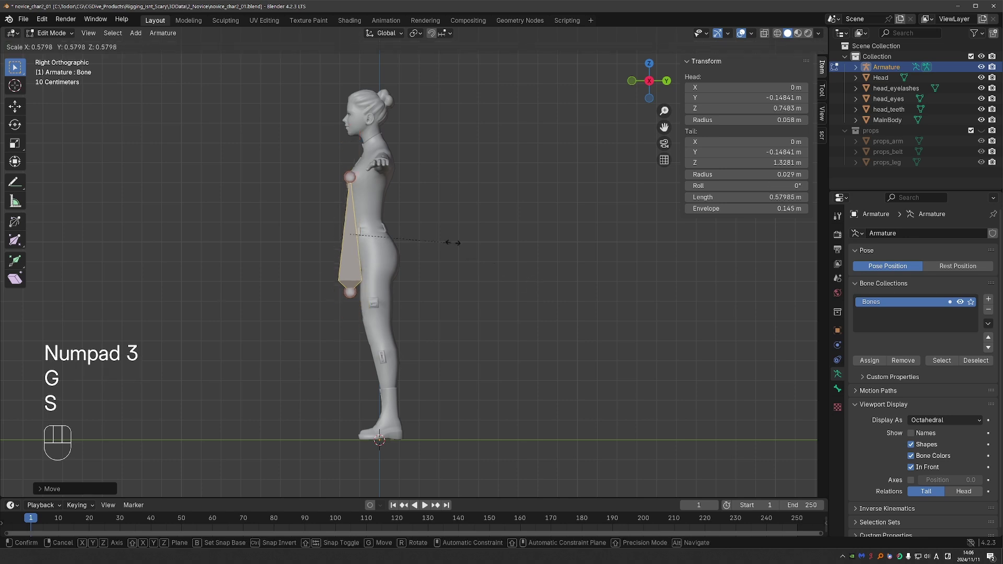
{"action": "left_click", "coordinate": [374, 230]}
{"action": "middle_click_drag", "start_coordinate": [408, 471], "coordinate": [473, 456]}
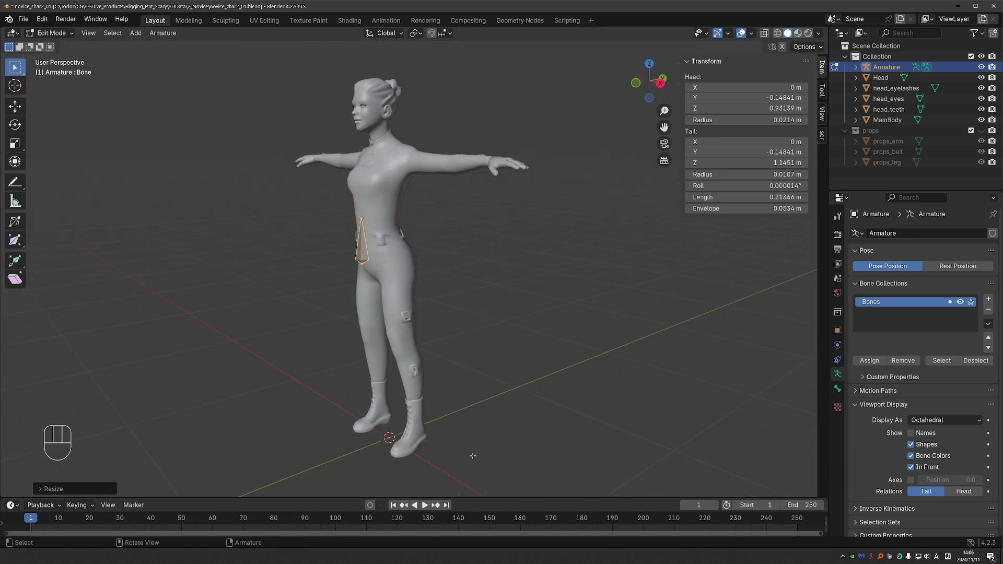
{"action": "key", "text": "KP_3"}
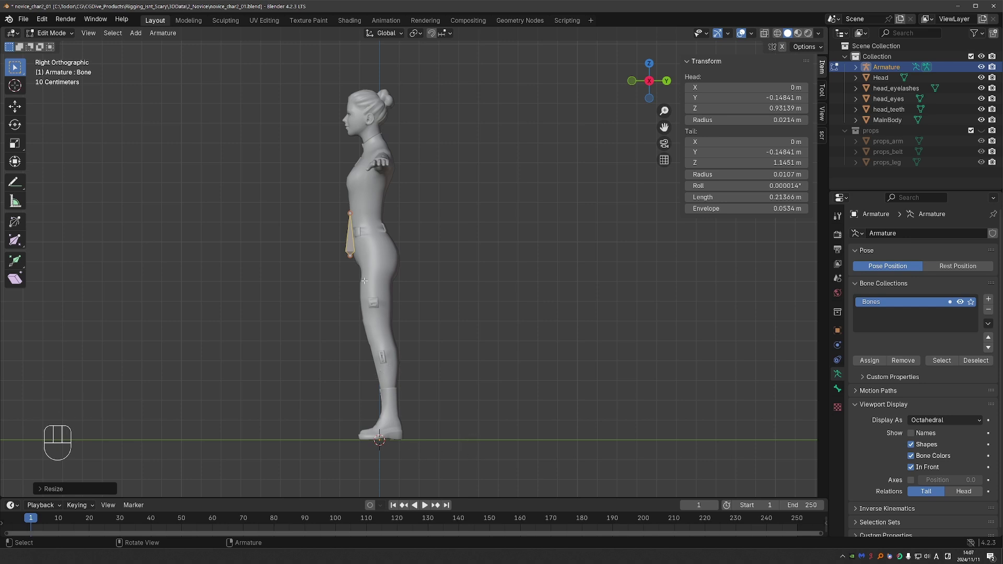
Move the bone into the hips and adjust it vertically to Z 0.8839 m.
{"action": "key", "text": "g"}
{"action": "left_click", "coordinate": [423, 256]}
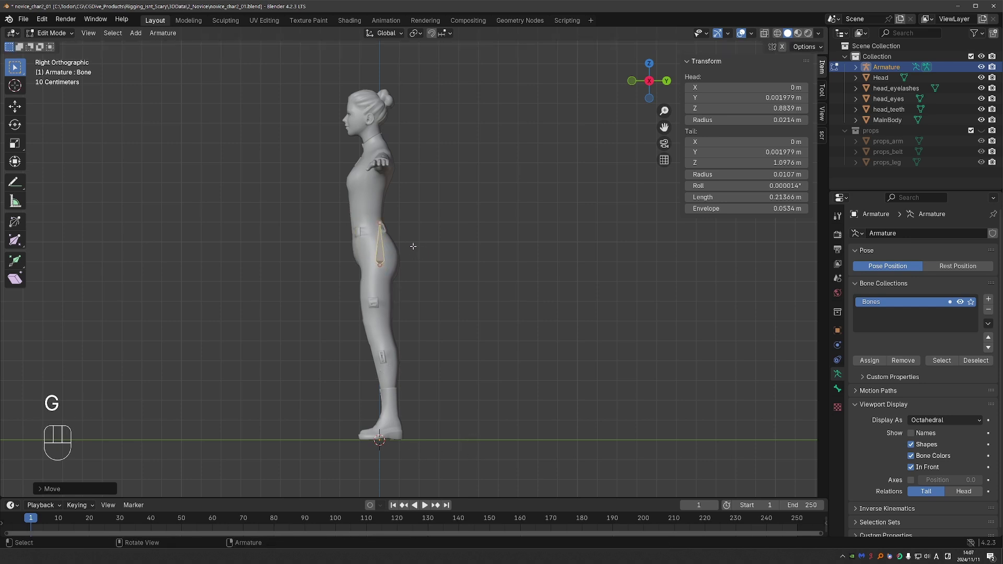
{"action": "key", "text": "g"}
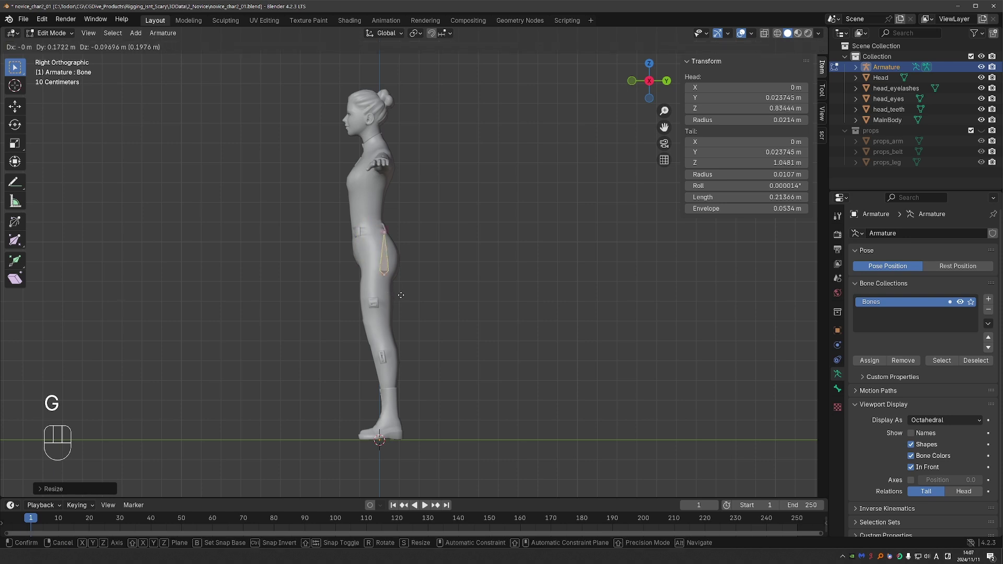
{"action": "right_click", "coordinate": [414, 252]}
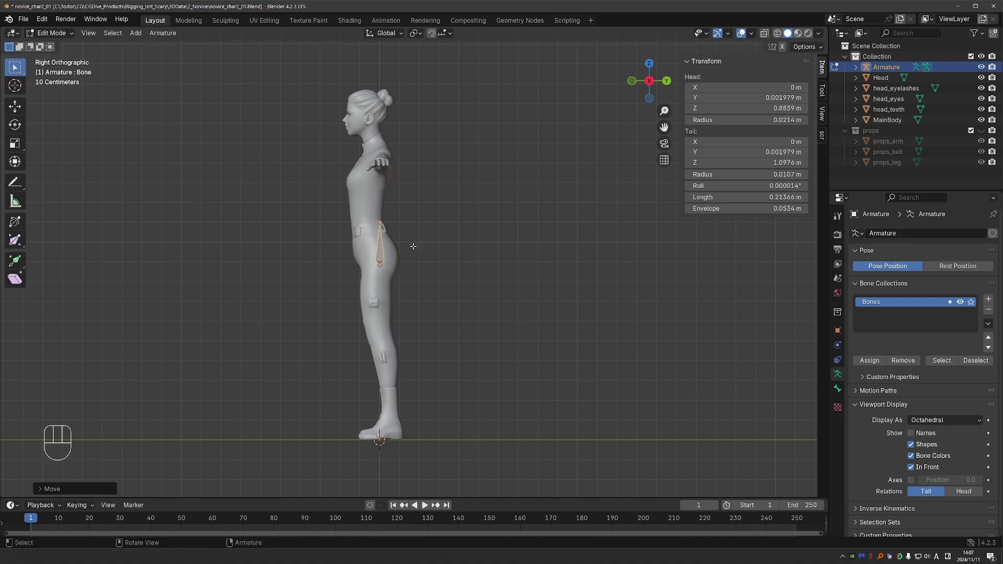
{"action": "middle_click_drag", "start_coordinate": [412, 246], "coordinate": [462, 209]}
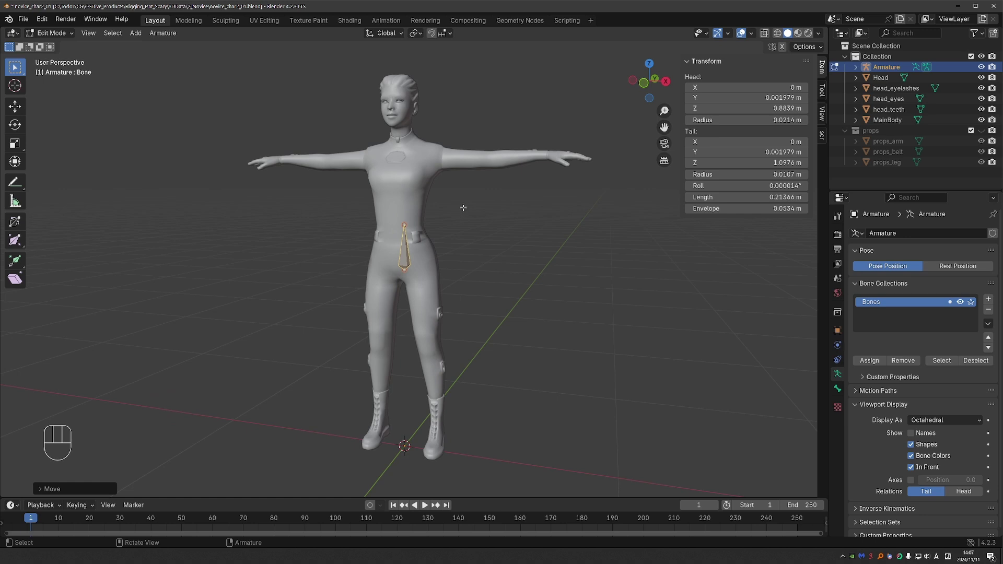
{"action": "key", "text": "g"}
{"action": "key", "text": "z"}
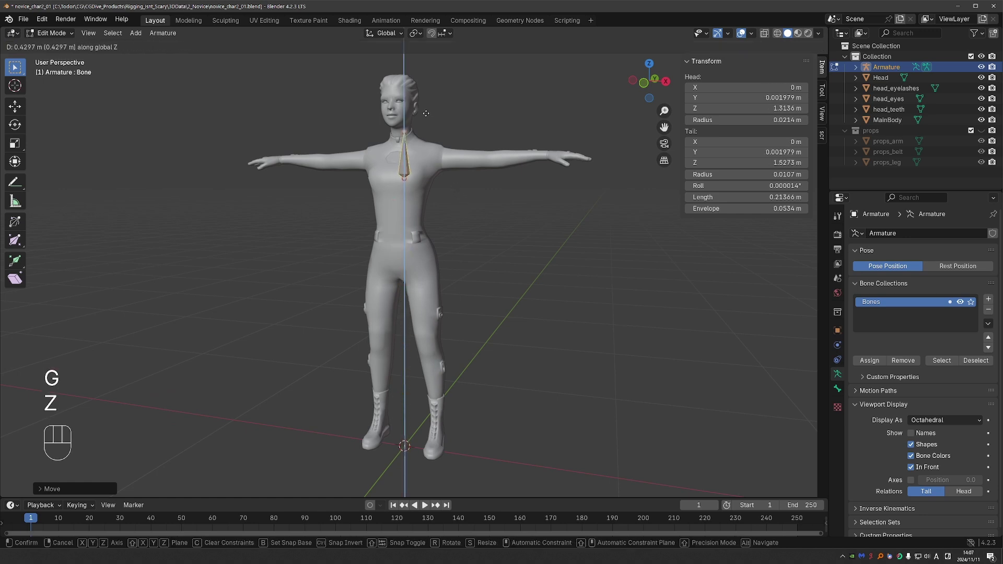
{"action": "left_click", "coordinate": [444, 193]}
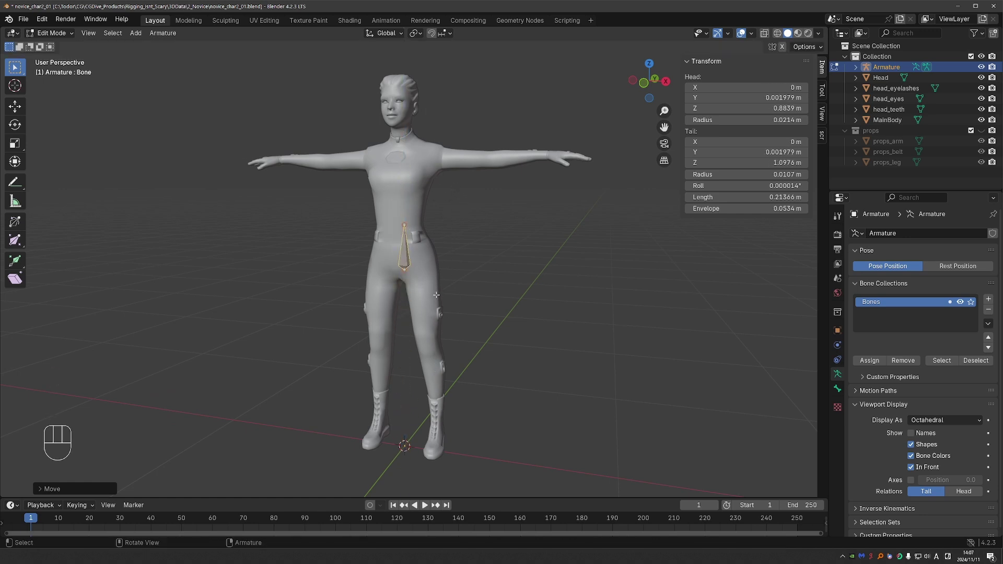
{"action": "left_click", "coordinate": [14, 106]}
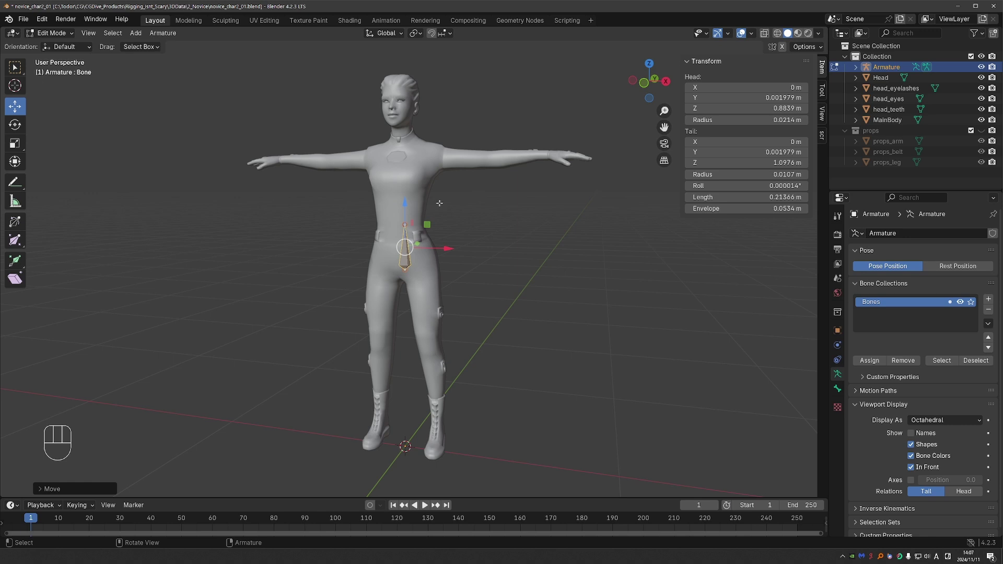
Extrude Bone.001 and Bone.002 straight up along Z from the hip bone toward the chest.
{"action": "left_click_drag", "start_coordinate": [405, 203], "coordinate": [406, 156]}
{"action": "right_click", "coordinate": [406, 156]}
{"action": "left_click", "coordinate": [405, 225]}
{"action": "middle_click_drag", "start_coordinate": [413, 226], "coordinate": [421, 227]}
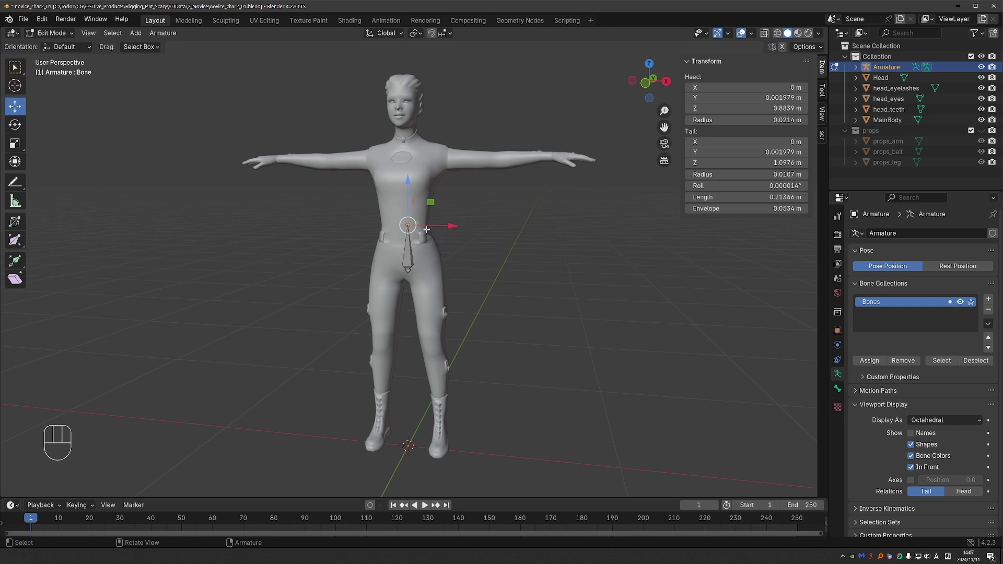
{"action": "key", "text": "e"}
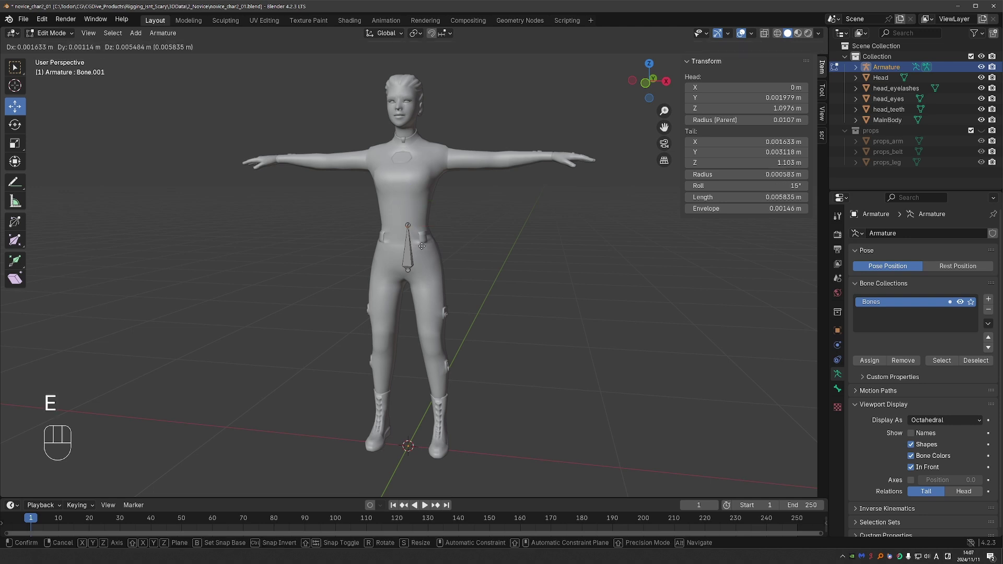
{"action": "key", "text": "z"}
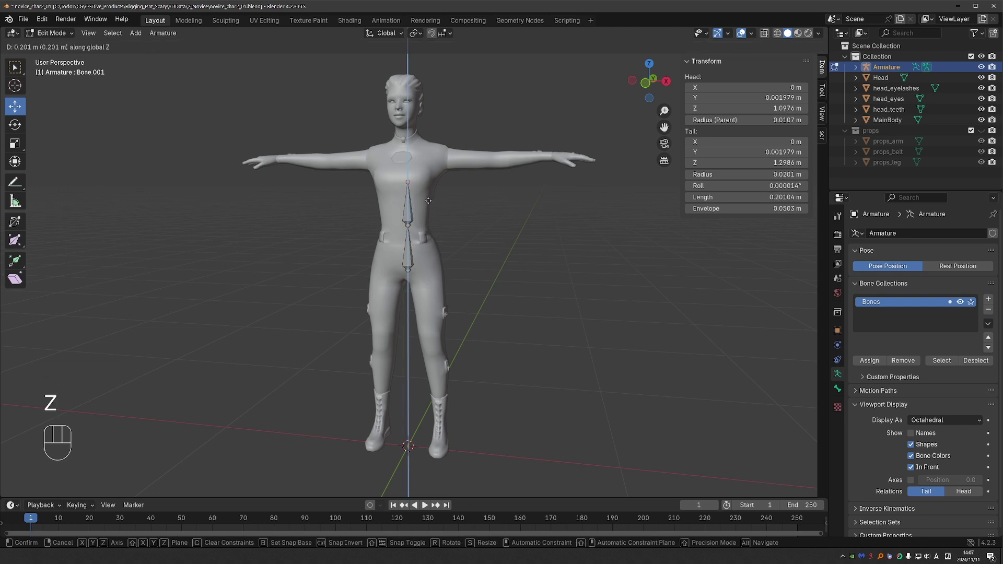
{"action": "left_click", "coordinate": [429, 201]}
{"action": "key", "text": "e"}
{"action": "key", "text": "z"}
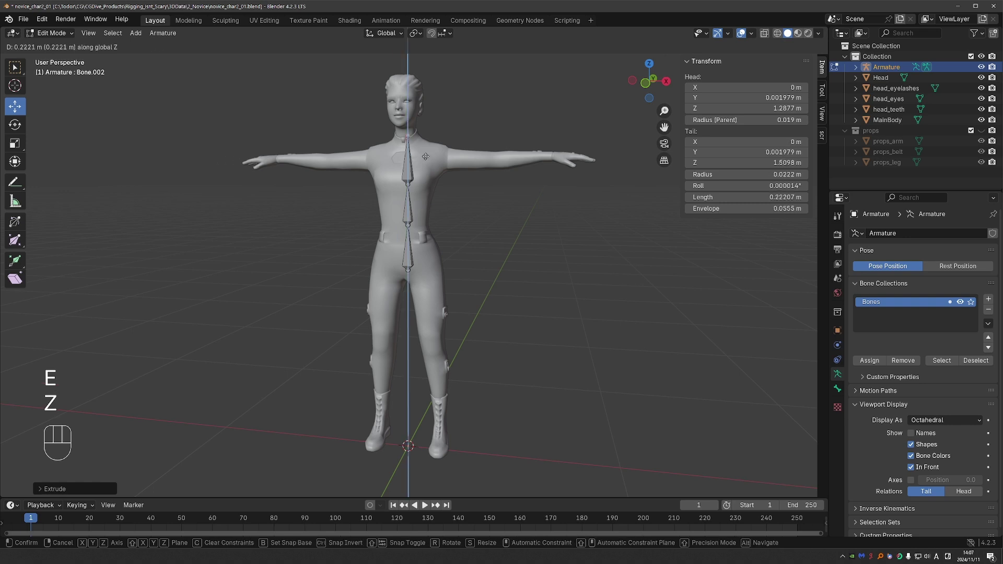
{"action": "left_click", "coordinate": [428, 162]}
Push the chest and waist joints sideways off-centre, the waist joint to X 0.053 m.
{"action": "key", "text": "KP_3"}
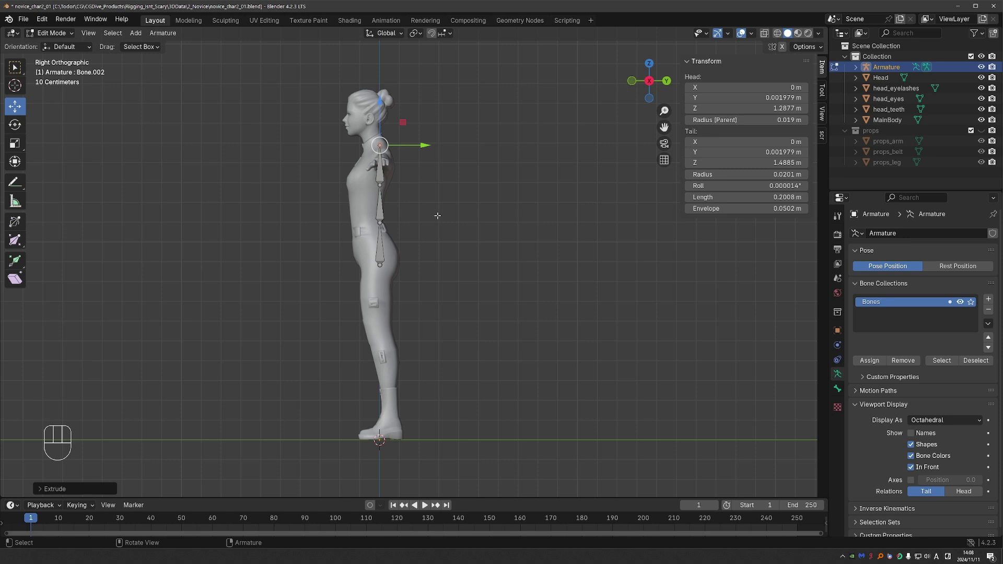
{"action": "middle_click_drag", "start_coordinate": [438, 215], "coordinate": [543, 220]}
{"action": "left_click", "coordinate": [410, 202]}
{"action": "left_click", "coordinate": [410, 163]}
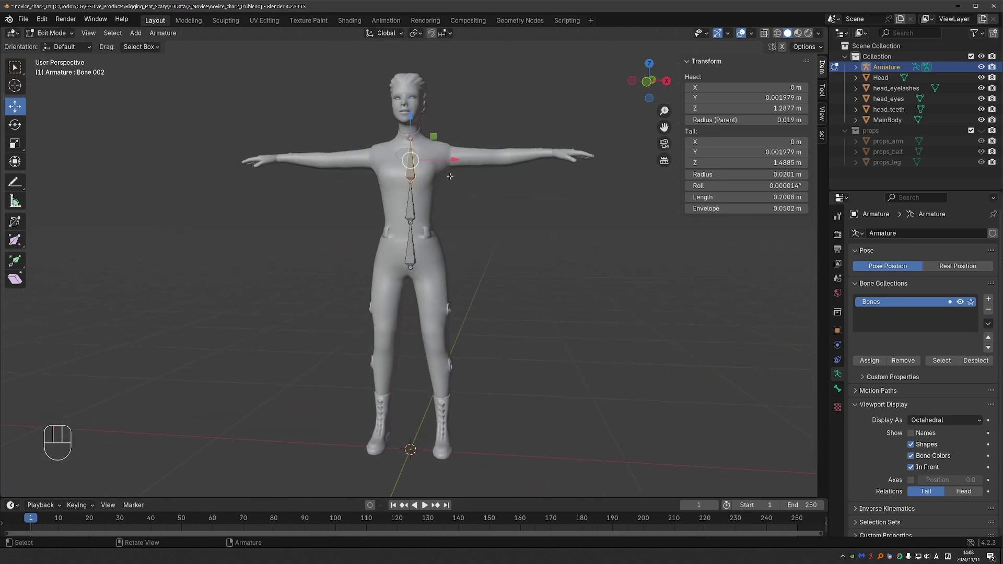
{"action": "left_click", "coordinate": [410, 182]}
{"action": "key", "text": "g"}
{"action": "left_click", "coordinate": [433, 183]}
{"action": "left_click", "coordinate": [411, 223]}
{"action": "key", "text": "g"}
{"action": "left_click", "coordinate": [423, 226]}
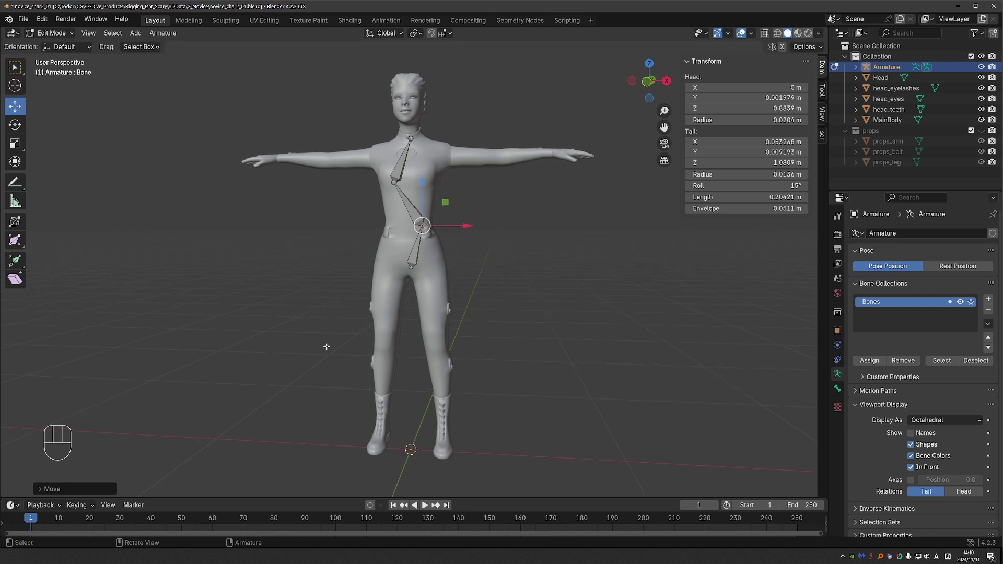
Select the three spine bones and snap the 3D cursor to the world origin.
{"action": "left_click_drag", "start_coordinate": [315, 351], "coordinate": [470, 121]}
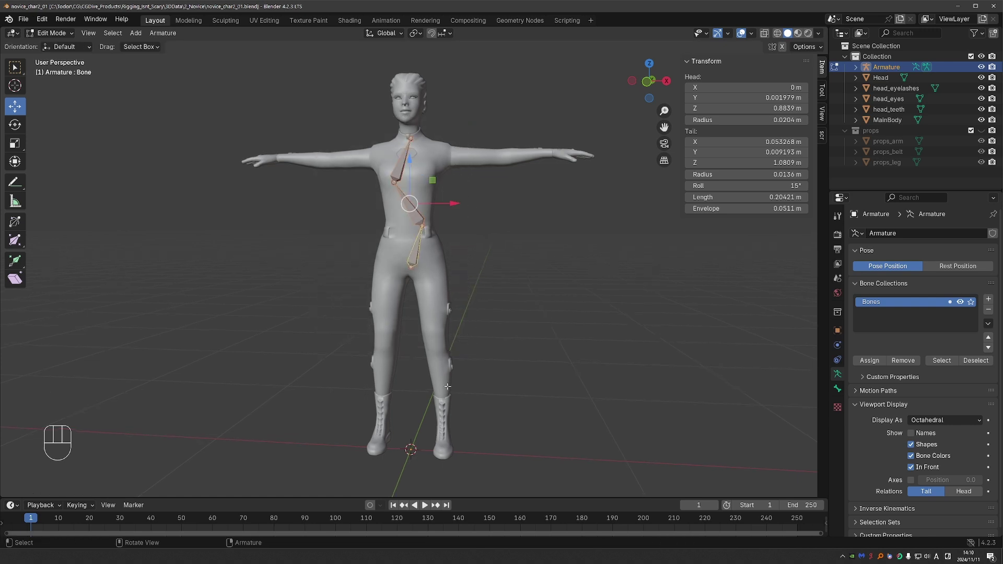
{"action": "key", "text": "shift+s"}
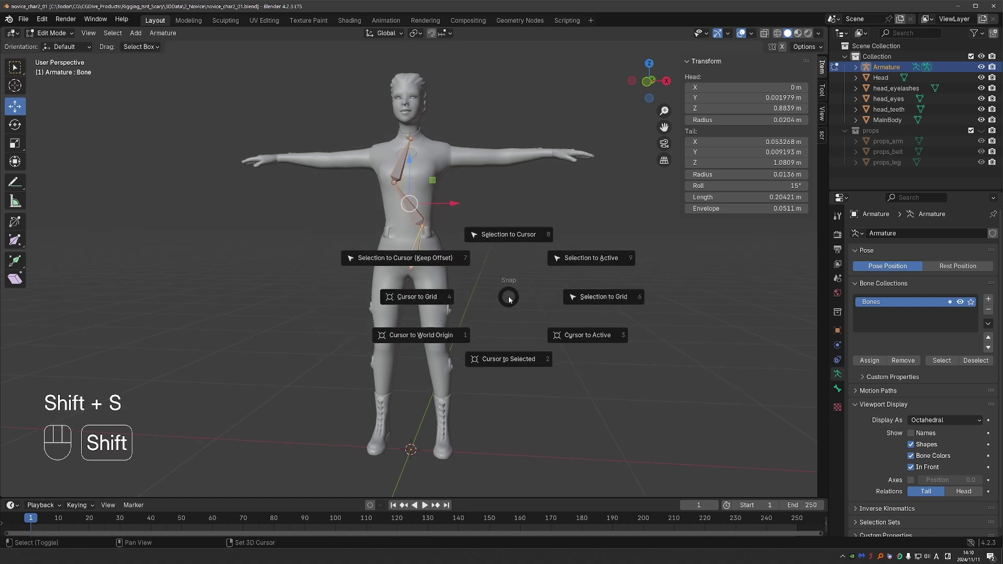
{"action": "left_click", "coordinate": [431, 346]}
{"action": "key", "text": "d"}
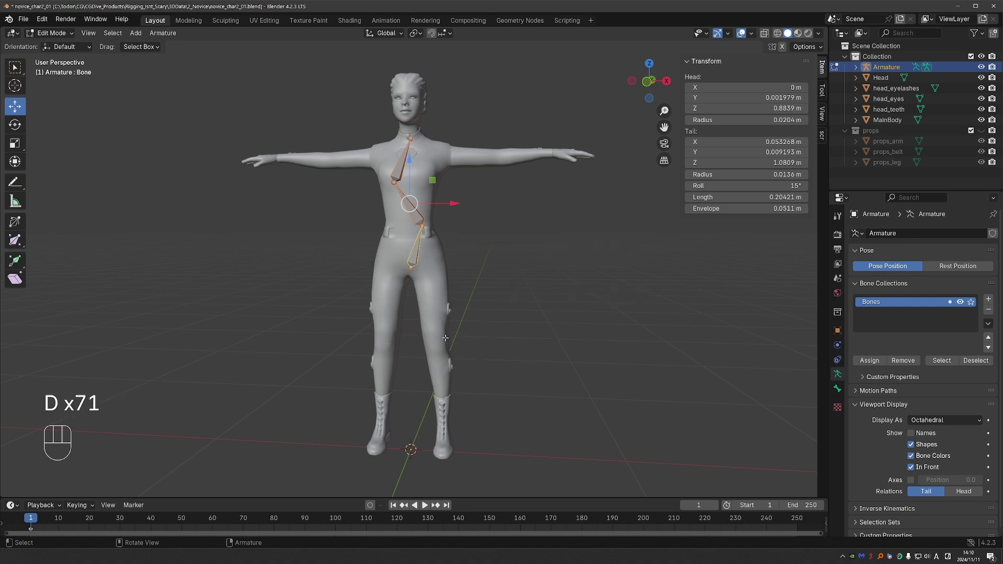
{"action": "mouse_move", "coordinate": [435, 349]}
{"action": "left_mouse_down"}
{"action": "mouse_move", "coordinate": [405, 442]}
{"action": "mouse_move", "coordinate": [418, 460]}
{"action": "mouse_move", "coordinate": [402, 458]}
{"action": "left_mouse_up"}
{"action": "right_click_drag", "start_coordinate": [403, 458], "coordinate": [390, 460]}
With pivot on 3D Cursor and Global orientation, scale the spine bones to 0 along X.
{"action": "left_click", "coordinate": [414, 32]}
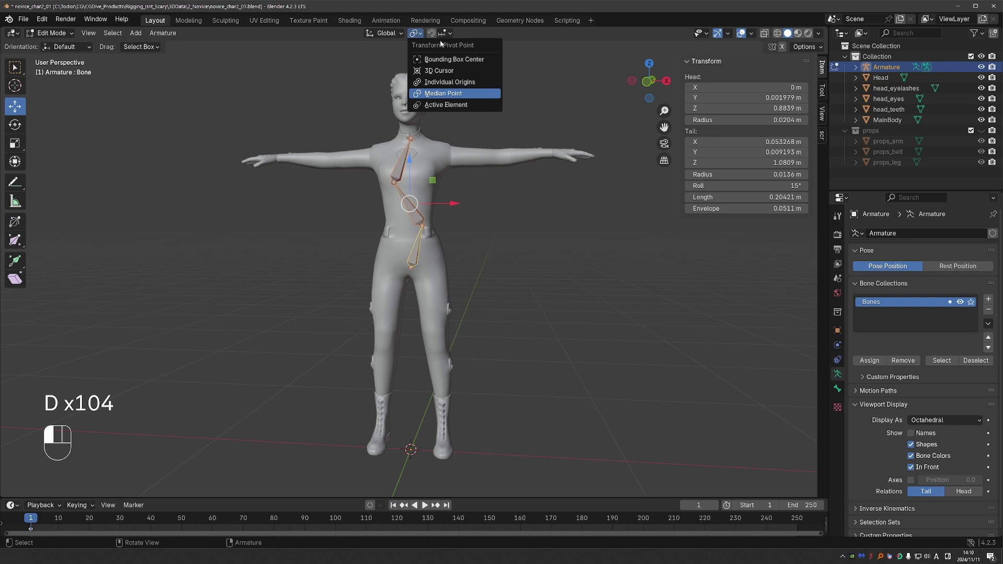
{"action": "left_click", "coordinate": [474, 73]}
{"action": "left_click", "coordinate": [387, 33]}
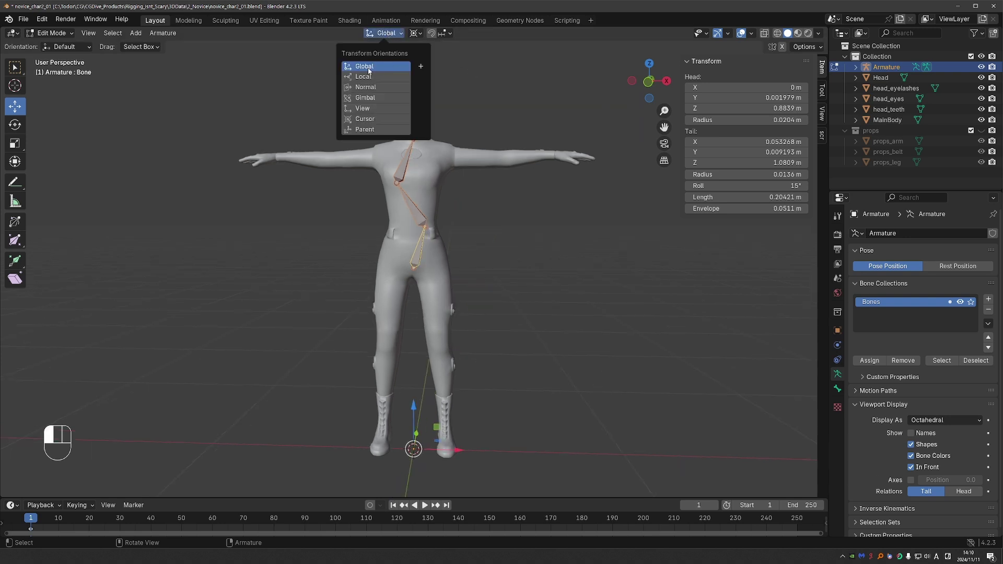
{"action": "left_click", "coordinate": [370, 67]}
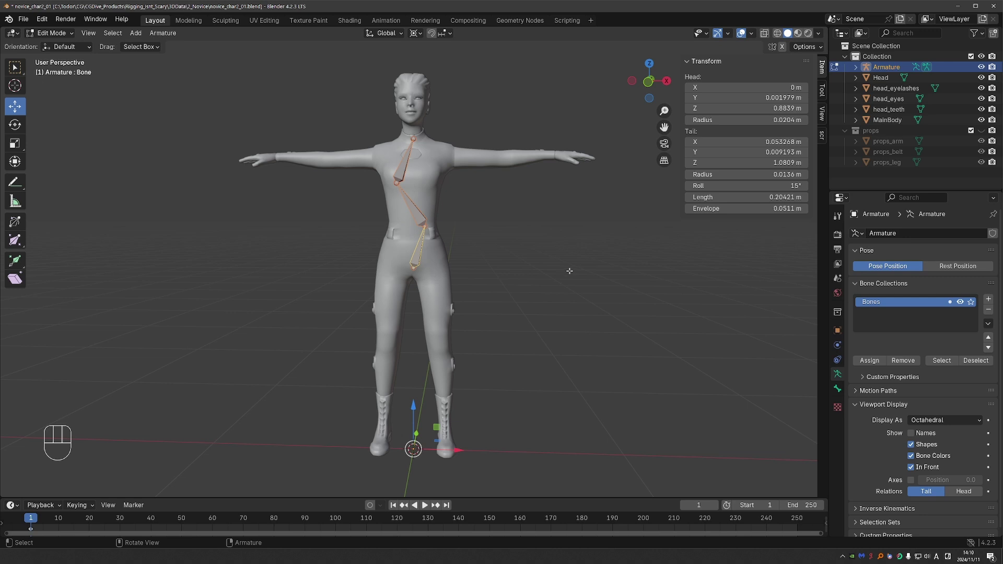
{"action": "key", "text": "s"}
{"action": "key", "text": "x"}
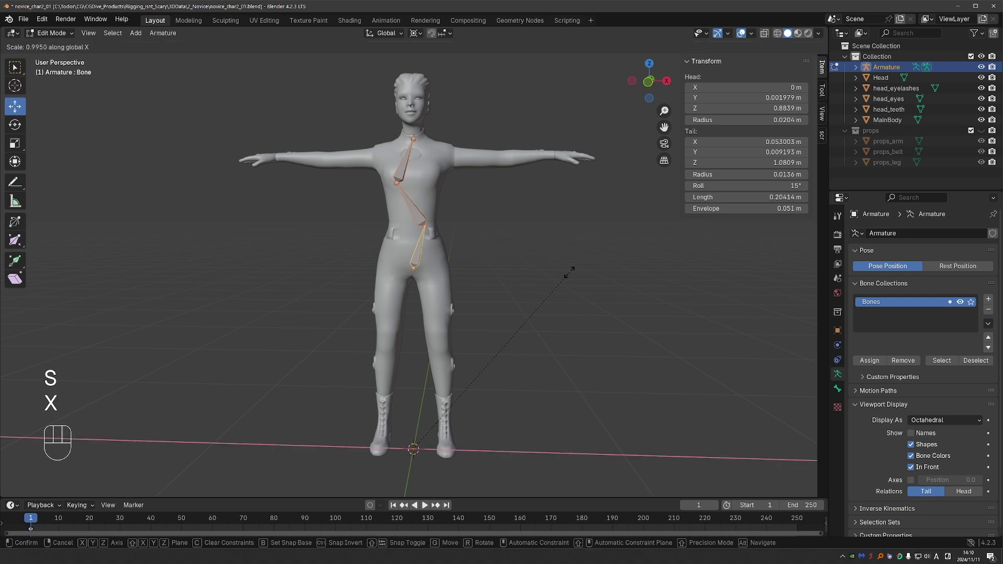
{"action": "key", "text": "KP_0"}
{"action": "key", "text": "KP_Enter"}
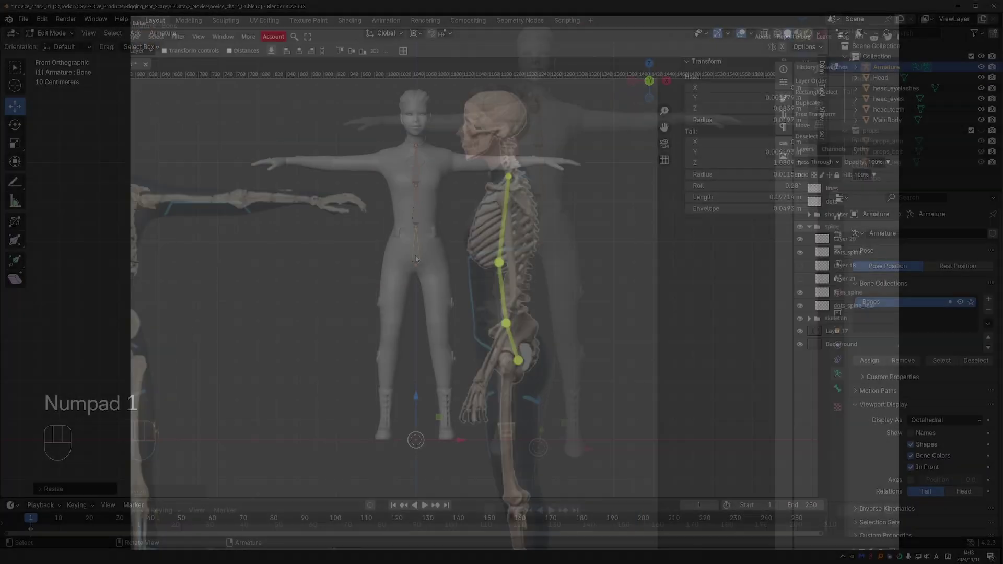
Zoom in on the spine chain, start moving a joint, and re-enter Edit Mode.
{"action": "scroll", "coordinate": [418, 255], "scroll_direction": "up", "scroll_amount": 3}
{"action": "key", "text": "g"}
{"action": "key", "text": "Tab"}
{"action": "key", "text": "Tab"}
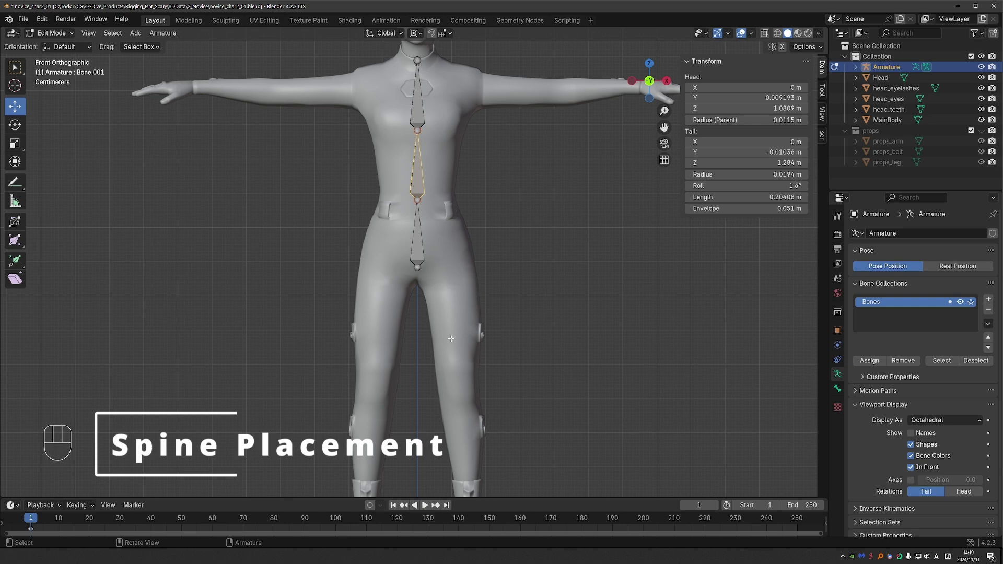
Frame the character, set the pivot to Bounding Box Center, and save the file.
{"action": "key", "text": "shift+c"}
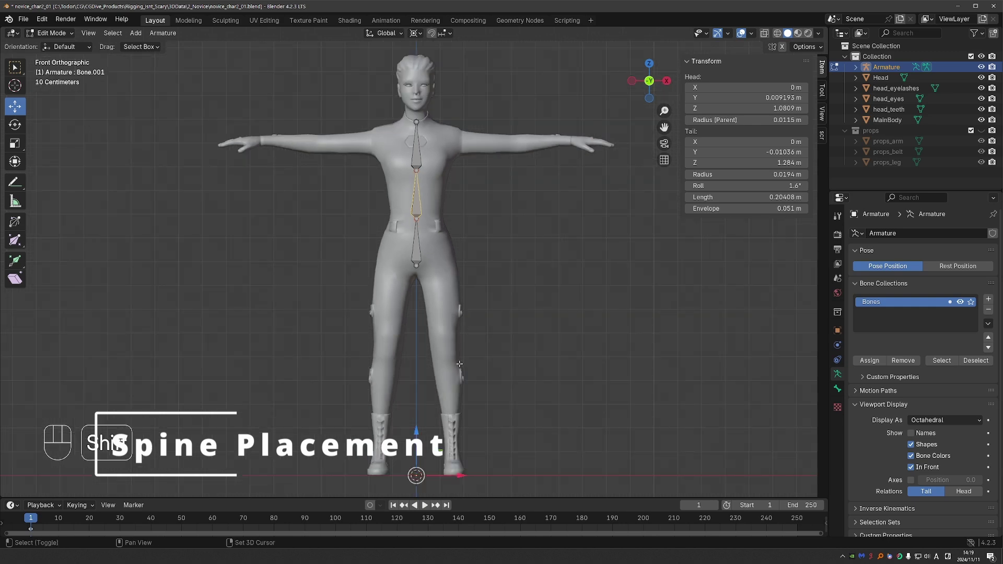
{"action": "left_click", "coordinate": [413, 33]}
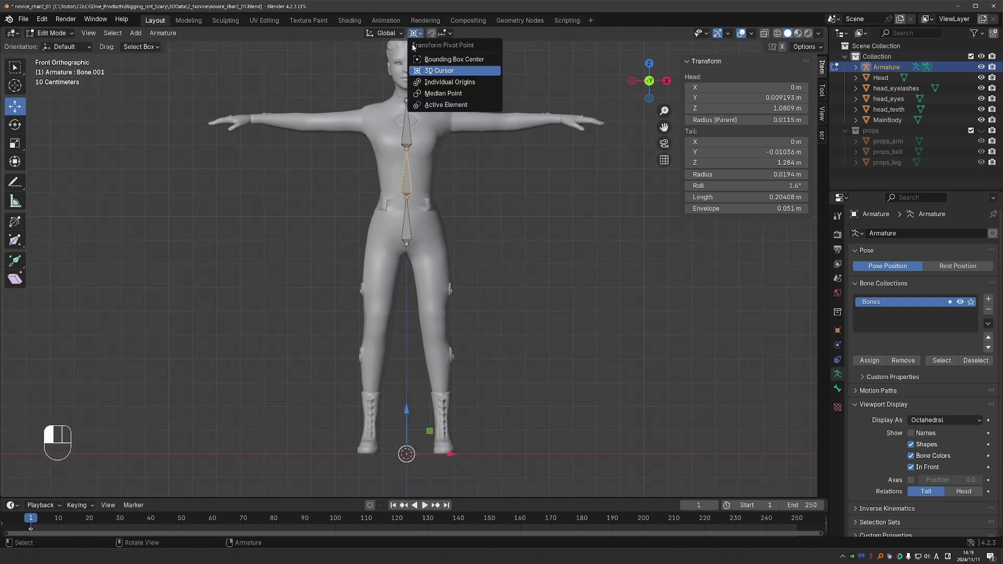
{"action": "left_click", "coordinate": [441, 60]}
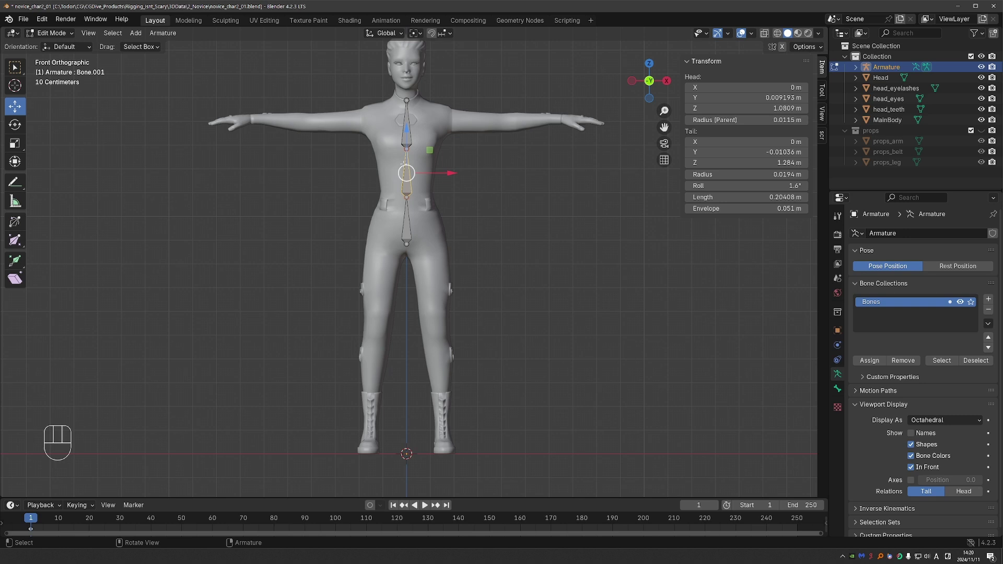
{"action": "key", "text": "g"}
{"action": "key", "text": "z"}
{"action": "right_click", "coordinate": [406, 142]}
{"action": "left_click", "coordinate": [386, 33]}
{"action": "key", "text": "ctrl+s"}
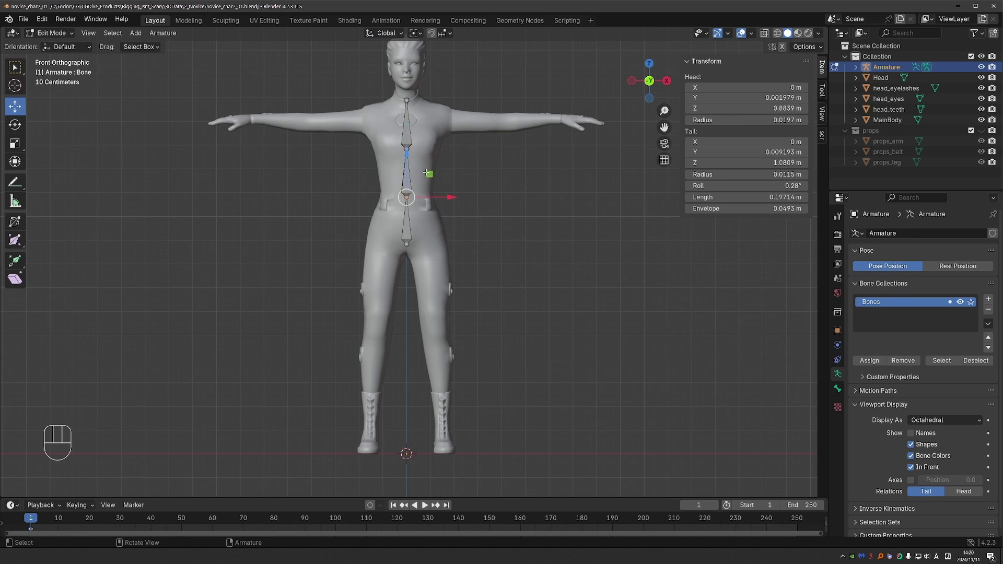
Lower the two lower spine joints to Z 1.0413 m and 1.1802 m, then view from the right.
{"action": "left_click", "coordinate": [406, 154]}
{"action": "key", "text": "g"}
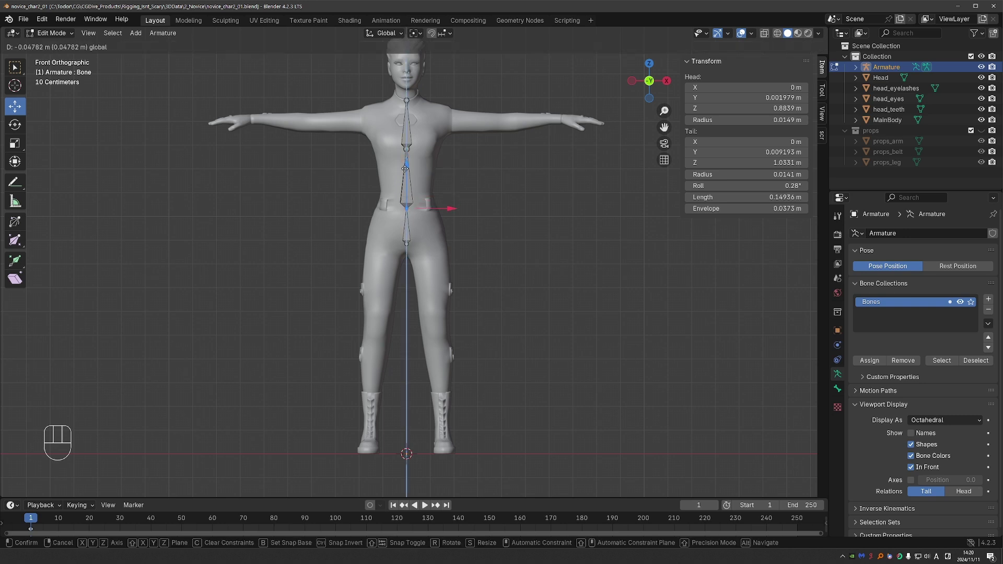
{"action": "left_click", "coordinate": [406, 166]}
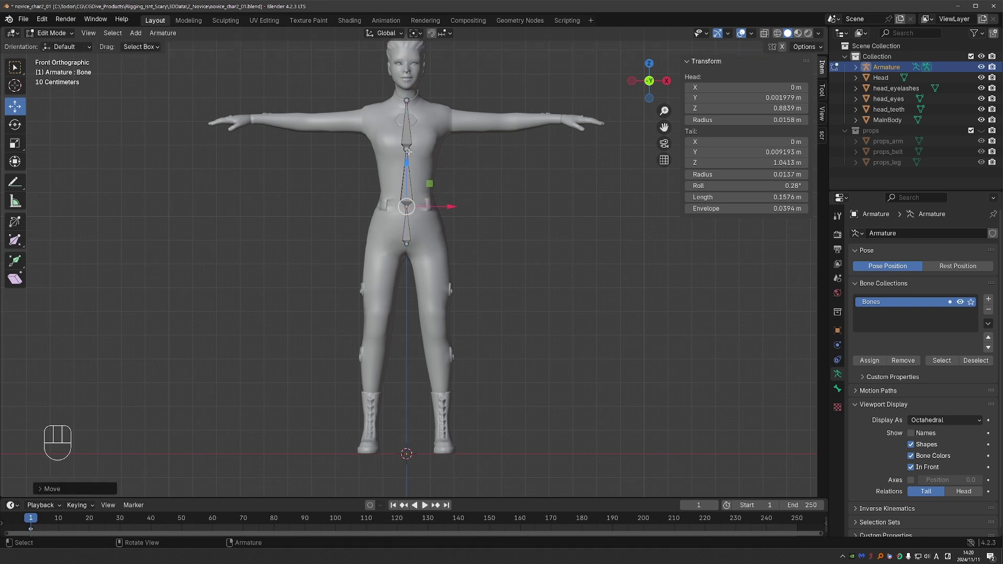
{"action": "left_click", "coordinate": [407, 112]}
{"action": "key", "text": "g"}
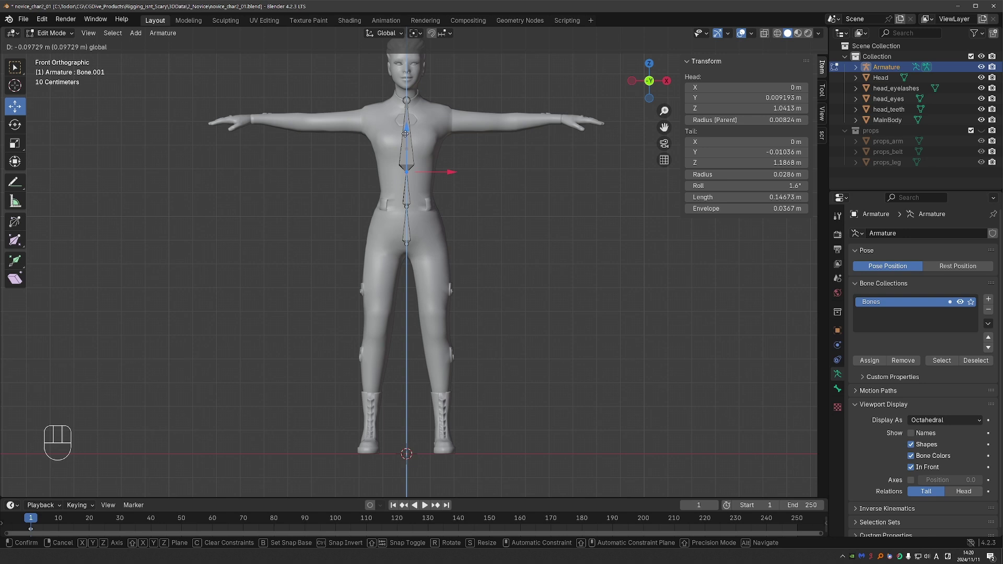
{"action": "left_click", "coordinate": [404, 137]}
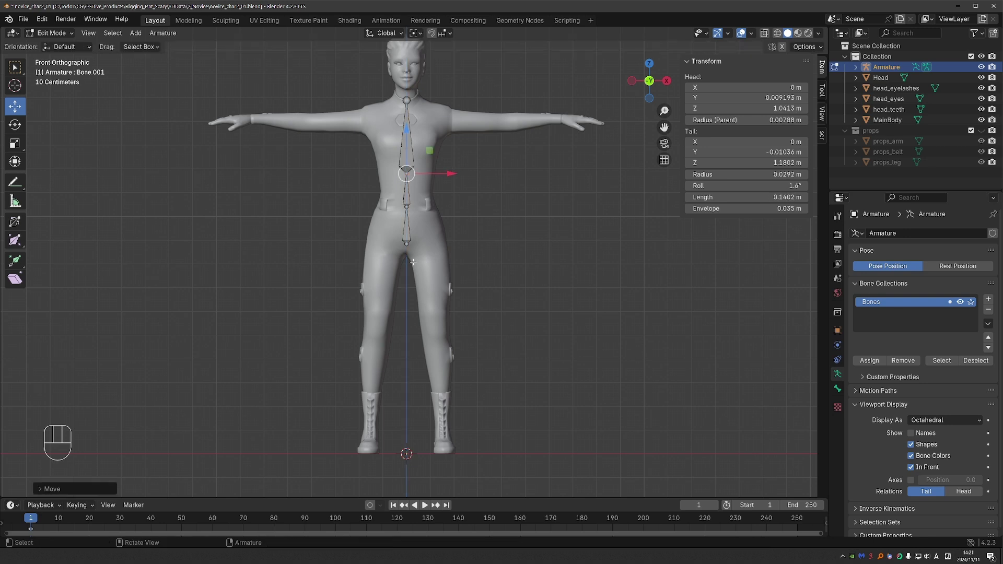
{"action": "left_click", "coordinate": [430, 138]}
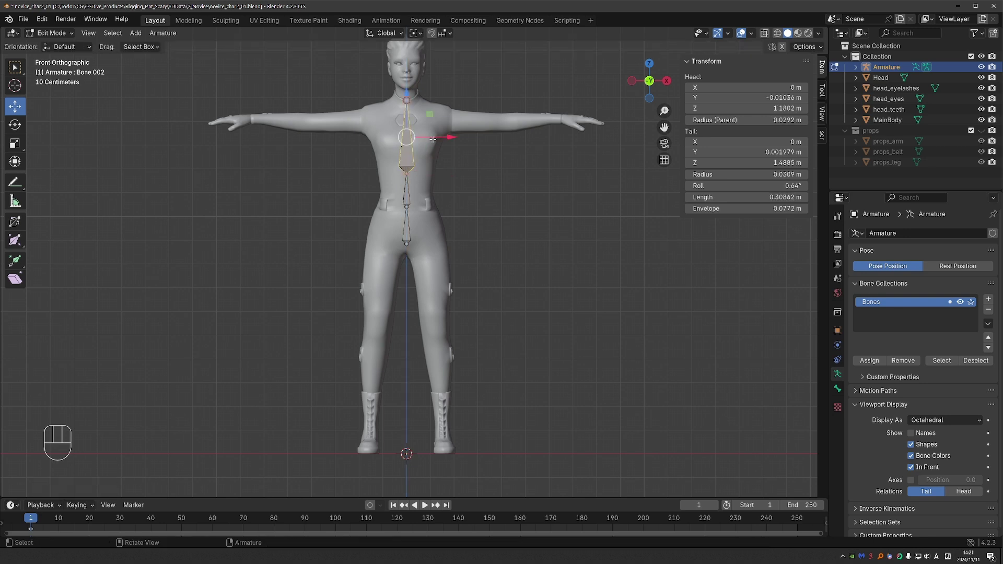
{"action": "key", "text": "g"}
{"action": "right_click", "coordinate": [430, 137]}
{"action": "key", "text": "KP_3"}
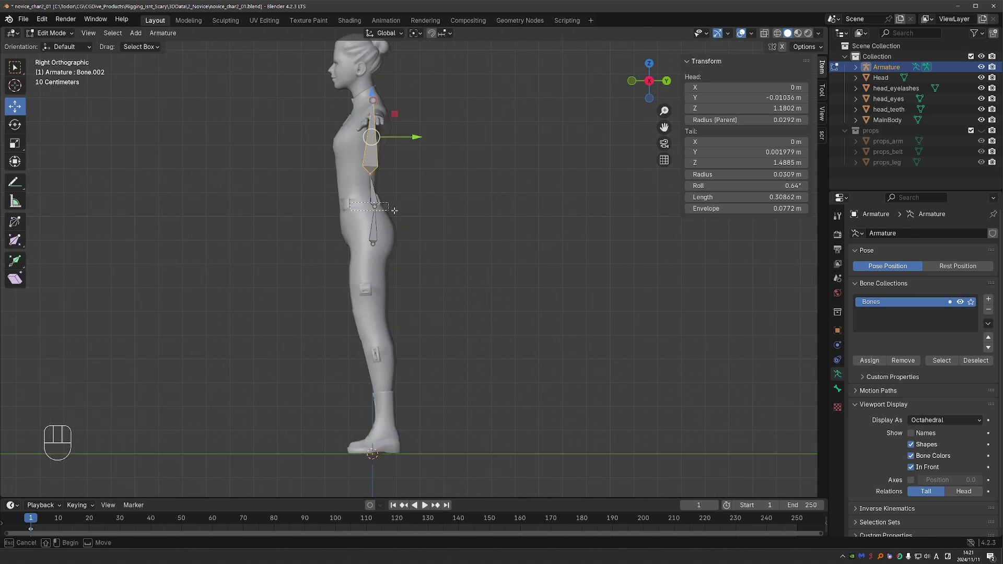
Shift the chest, middle, neck and waist joints back toward the character's spine along Y.
{"action": "left_click", "coordinate": [374, 206]}
{"action": "left_click_drag", "start_coordinate": [411, 207], "coordinate": [401, 207]}
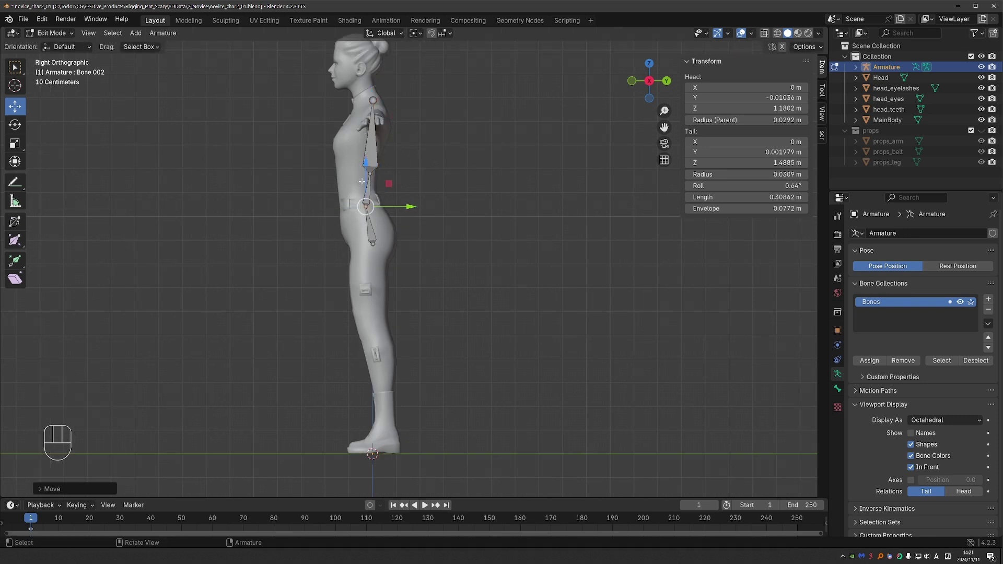
{"action": "left_click_drag", "start_coordinate": [349, 160], "coordinate": [391, 190]}
{"action": "left_click_drag", "start_coordinate": [413, 174], "coordinate": [402, 174]}
{"action": "left_click_drag", "start_coordinate": [356, 91], "coordinate": [388, 108]}
{"action": "left_click_drag", "start_coordinate": [417, 100], "coordinate": [412, 100]}
{"action": "left_click_drag", "start_coordinate": [351, 197], "coordinate": [383, 216]}
{"action": "left_click_drag", "start_coordinate": [410, 206], "coordinate": [405, 206]}
{"action": "left_click_drag", "start_coordinate": [358, 233], "coordinate": [414, 244]}
Sketch and erase a chest guide line, select the neck joint, then bring up the skeleton reference.
{"action": "key", "text": "d"}
{"action": "left_click_drag", "start_coordinate": [326, 141], "coordinate": [396, 143]}
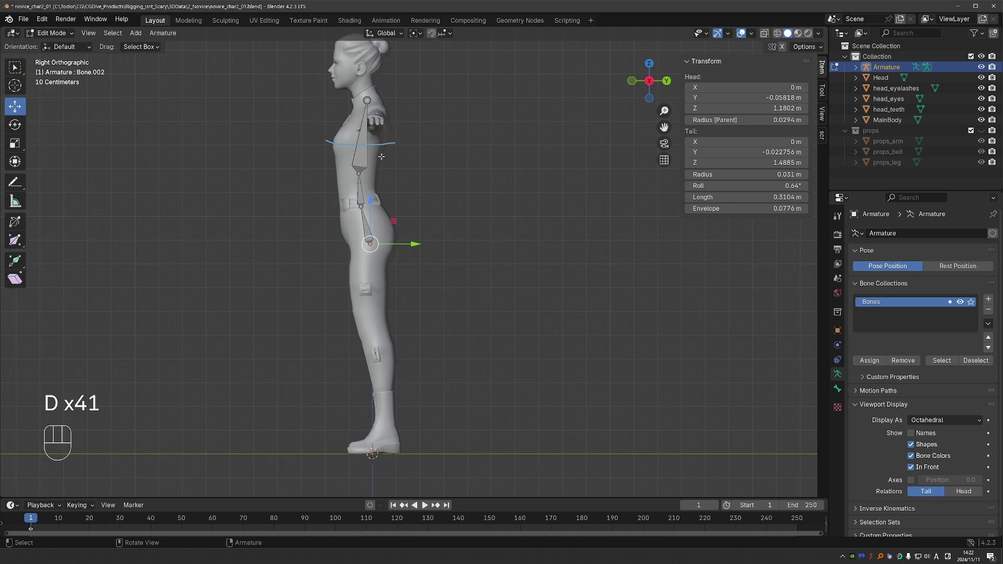
{"action": "key", "text": "d"}
{"action": "right_click_drag", "start_coordinate": [414, 141], "coordinate": [298, 142]}
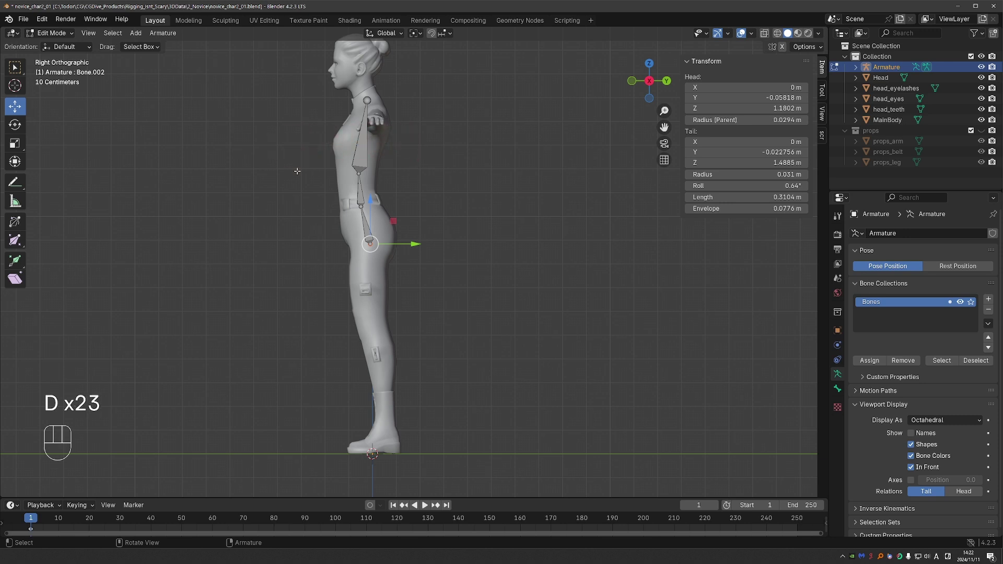
{"action": "left_click", "coordinate": [367, 100]}
{"action": "middle_click_drag", "start_coordinate": [465, 148], "coordinate": [480, 216], "text": "shift"}
{"action": "scroll", "coordinate": [480, 216], "scroll_direction": "up", "scroll_amount": 2}
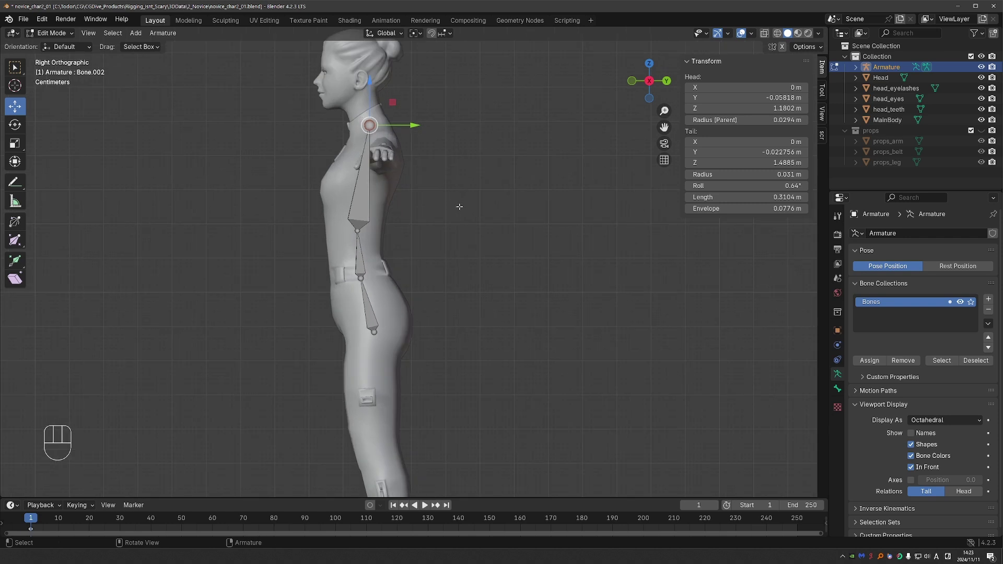
{"action": "scroll", "coordinate": [459, 206], "scroll_direction": "down", "scroll_amount": 3}
{"action": "key", "text": "alt+Tab"}
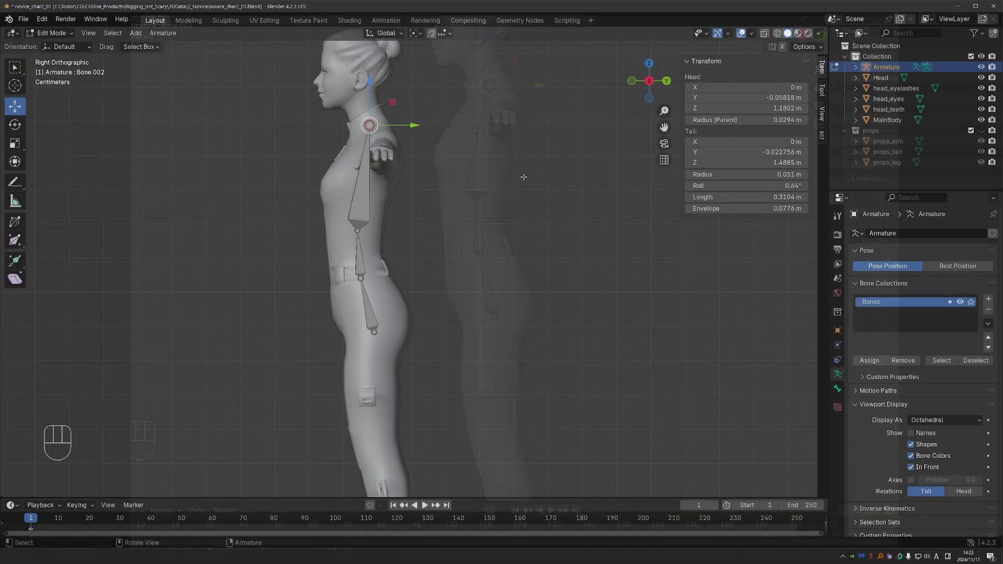
Undo the last edit, then extrude a neck bone and a straight-up head bone ending at Z 1.7748 m.
{"action": "key", "text": "ctrl+z"}
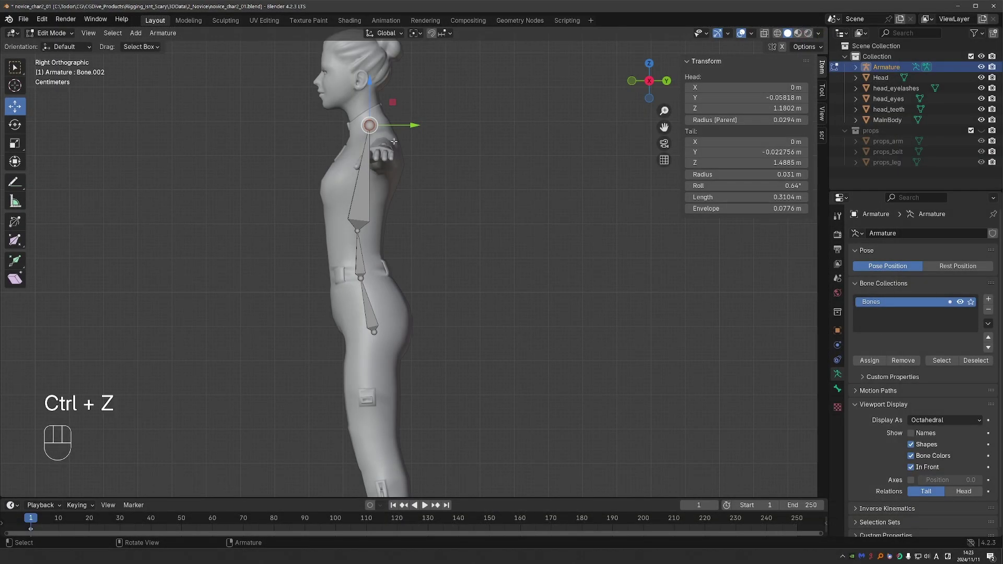
{"action": "key", "text": "e"}
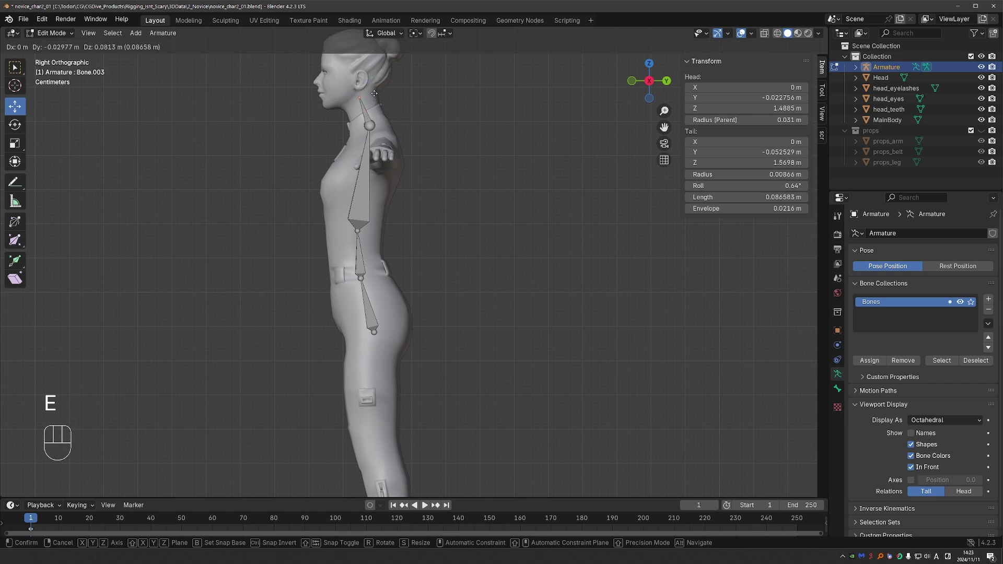
{"action": "left_click", "coordinate": [375, 90]}
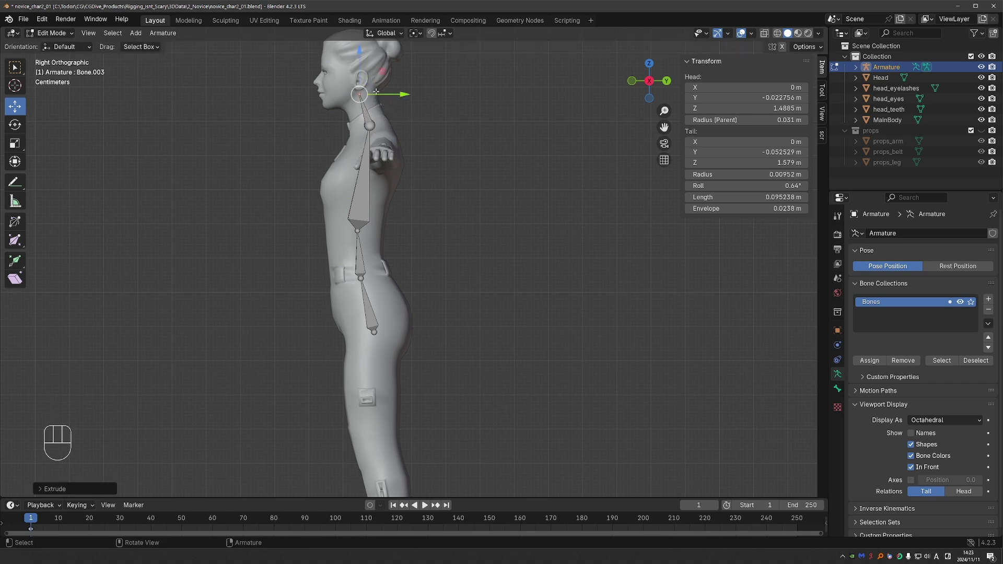
{"action": "middle_click_drag", "start_coordinate": [377, 93], "coordinate": [380, 165], "text": "shift"}
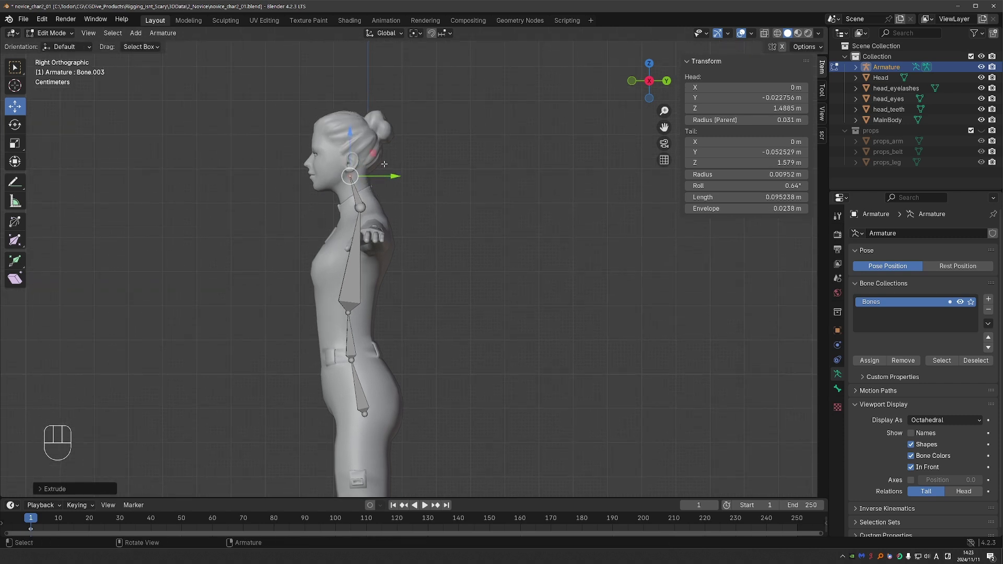
{"action": "key", "text": "e"}
{"action": "key", "text": "z"}
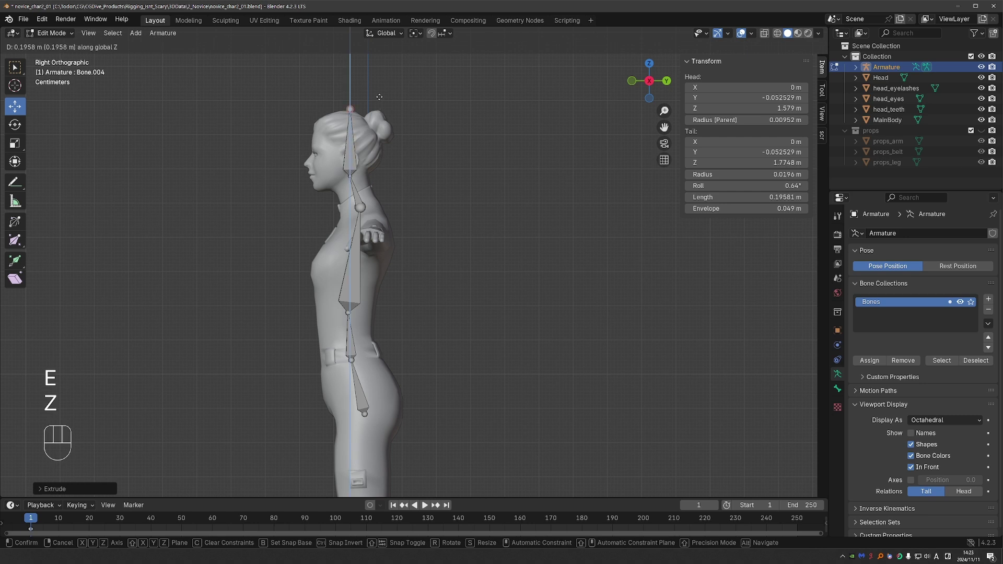
{"action": "left_click", "coordinate": [379, 97]}
{"action": "middle_click_drag", "start_coordinate": [413, 178], "coordinate": [538, 205]}
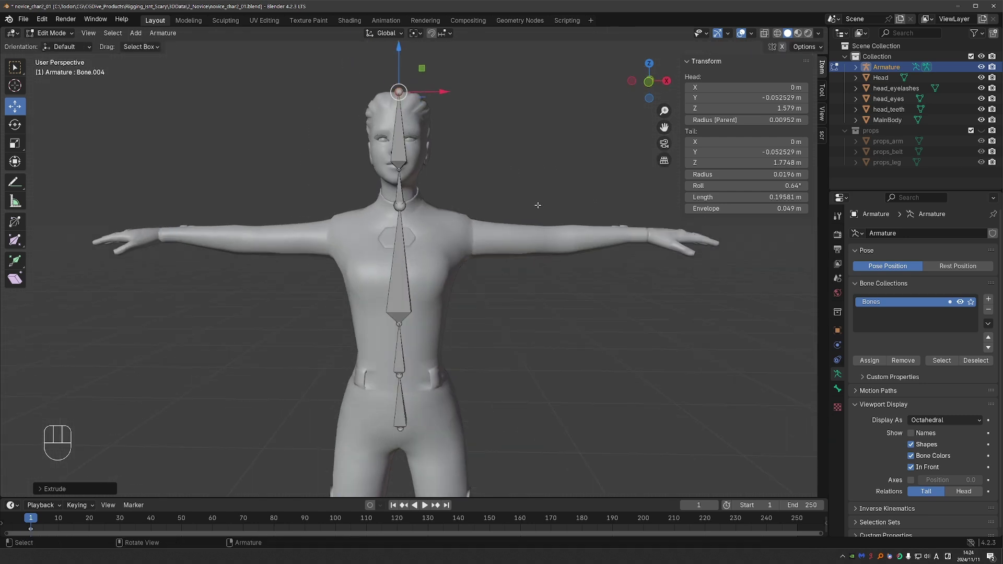
{"action": "scroll", "coordinate": [538, 204], "scroll_direction": "down", "scroll_amount": 3}
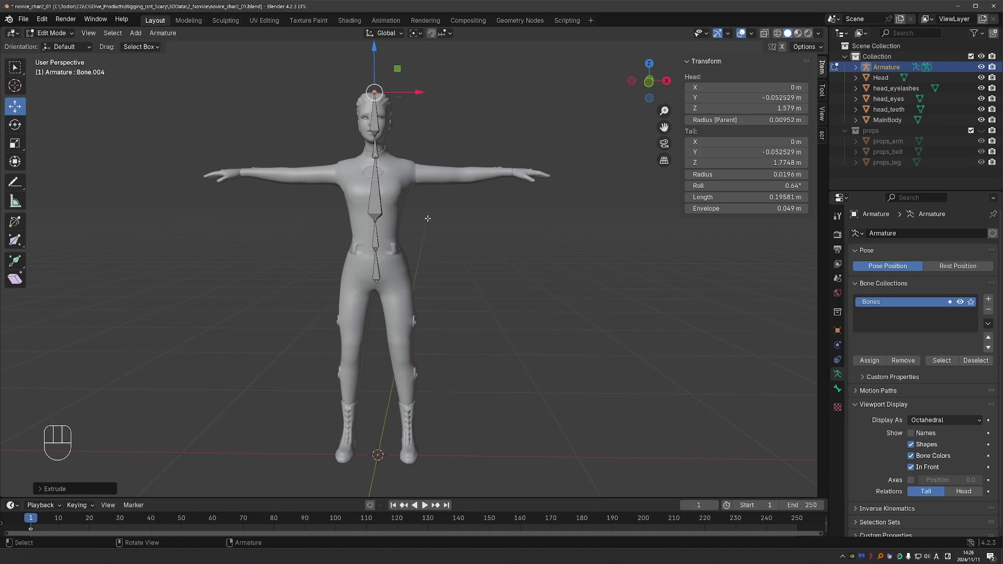
Add a new bone in front view, turn it horizontal, shrink it and move it near the shoulder.
{"action": "key", "text": "shift+a"}
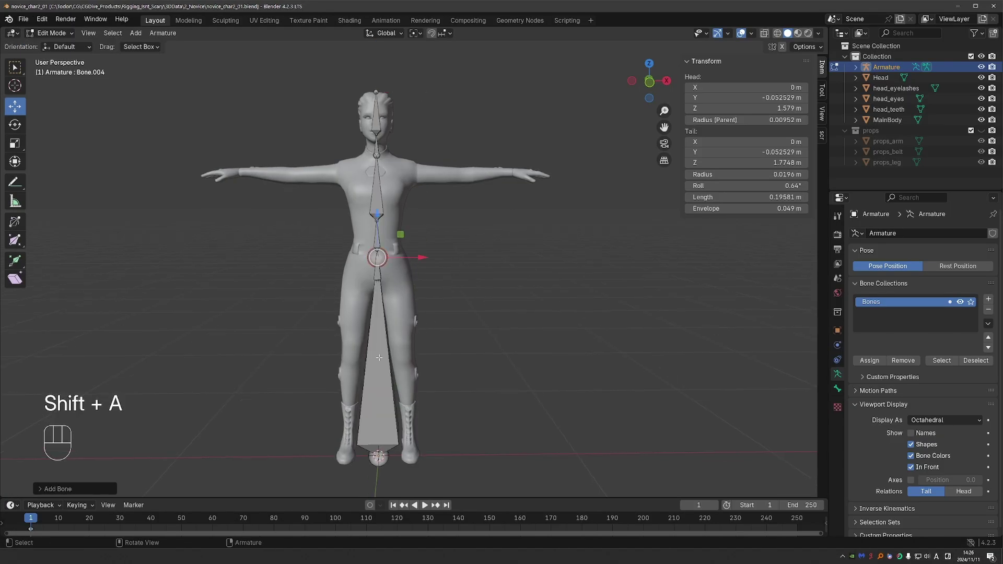
{"action": "key", "text": "KP_1"}
{"action": "key", "text": "r"}
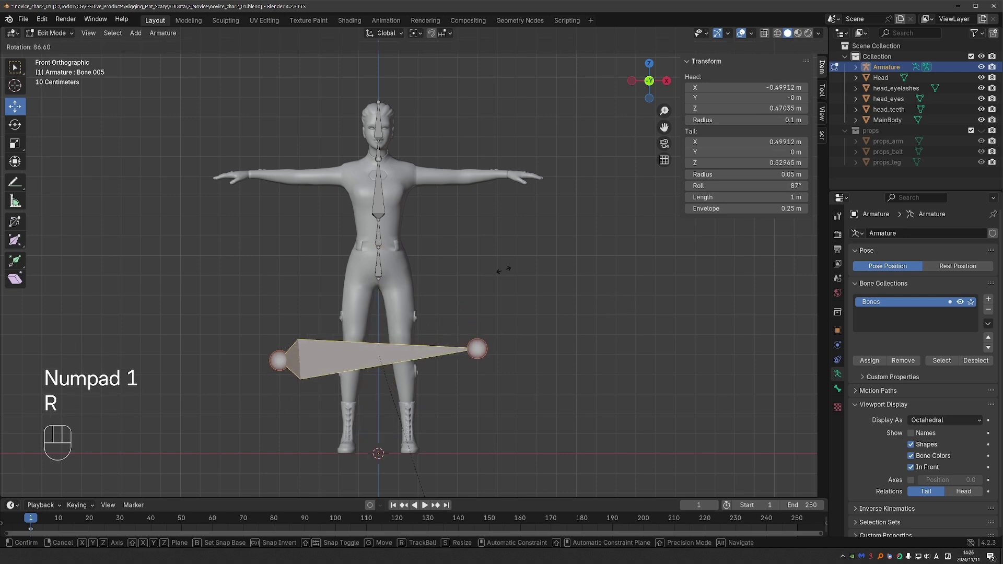
{"action": "left_click", "coordinate": [490, 408]}
{"action": "key", "text": "s"}
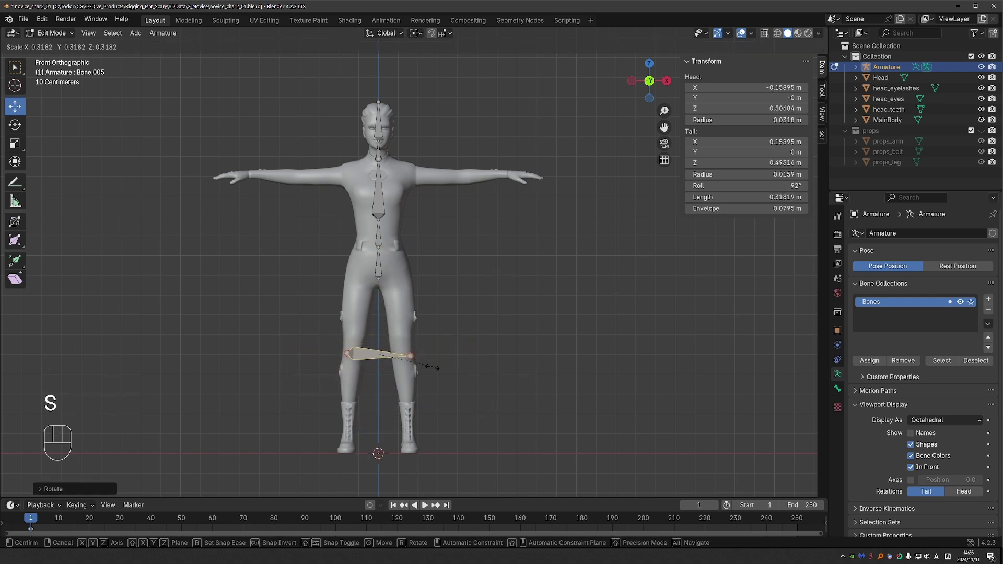
{"action": "left_click", "coordinate": [408, 361]}
{"action": "key", "text": "g"}
{"action": "left_click", "coordinate": [432, 166]}
Refine the collarbone bone's angle and size along the chest.
{"action": "scroll", "coordinate": [405, 162], "scroll_direction": "up", "scroll_amount": 7}
{"action": "middle_click_drag", "start_coordinate": [406, 162], "coordinate": [424, 345], "text": "shift"}
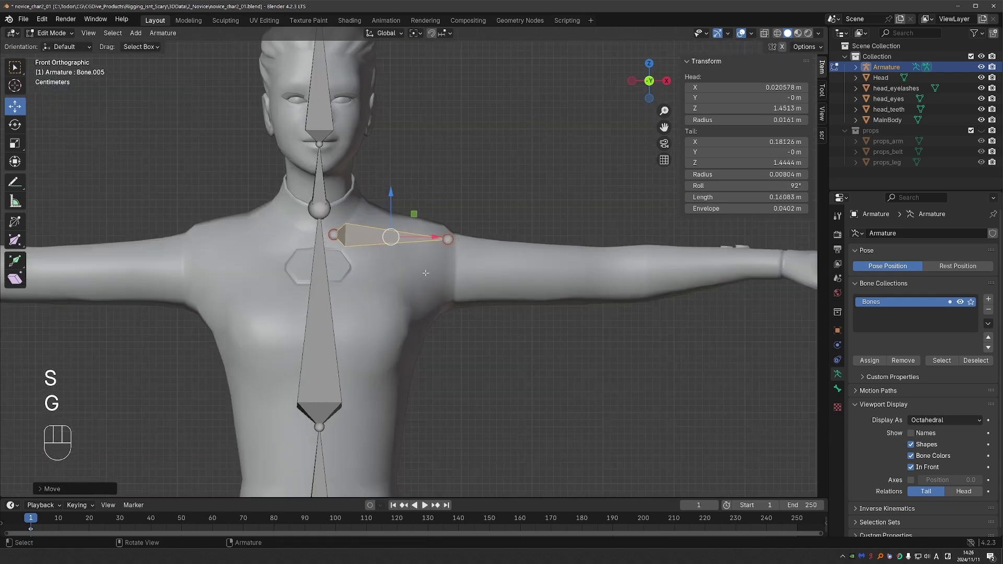
{"action": "middle_click_drag", "start_coordinate": [425, 271], "coordinate": [429, 322], "text": "shift"}
{"action": "key", "text": "r"}
{"action": "left_click", "coordinate": [532, 309]}
{"action": "key", "text": "s"}
{"action": "left_click", "coordinate": [515, 314]}
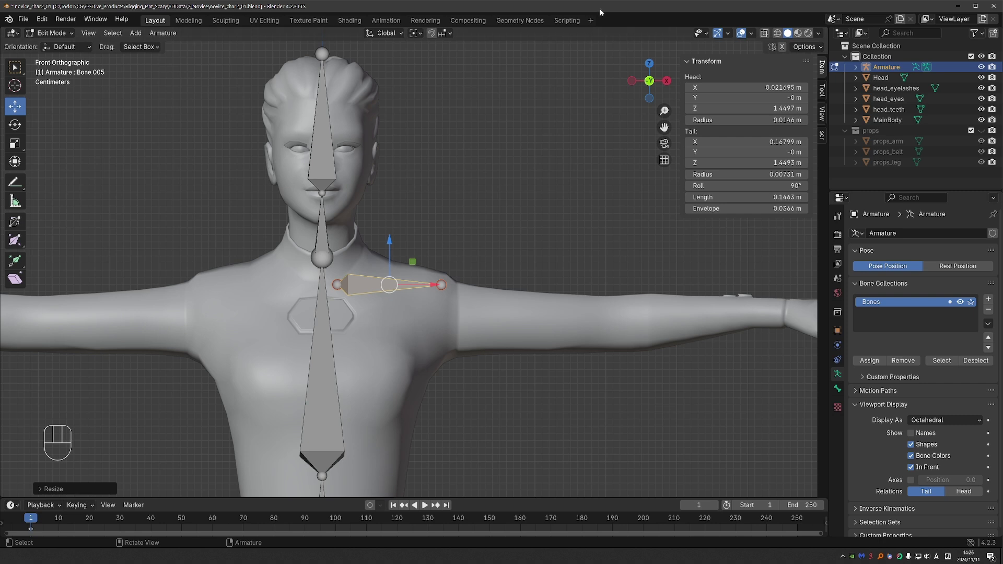
From the right side view, shift the collarbone slightly backward in depth.
{"action": "middle_click_drag", "start_coordinate": [495, 219], "coordinate": [394, 251]}
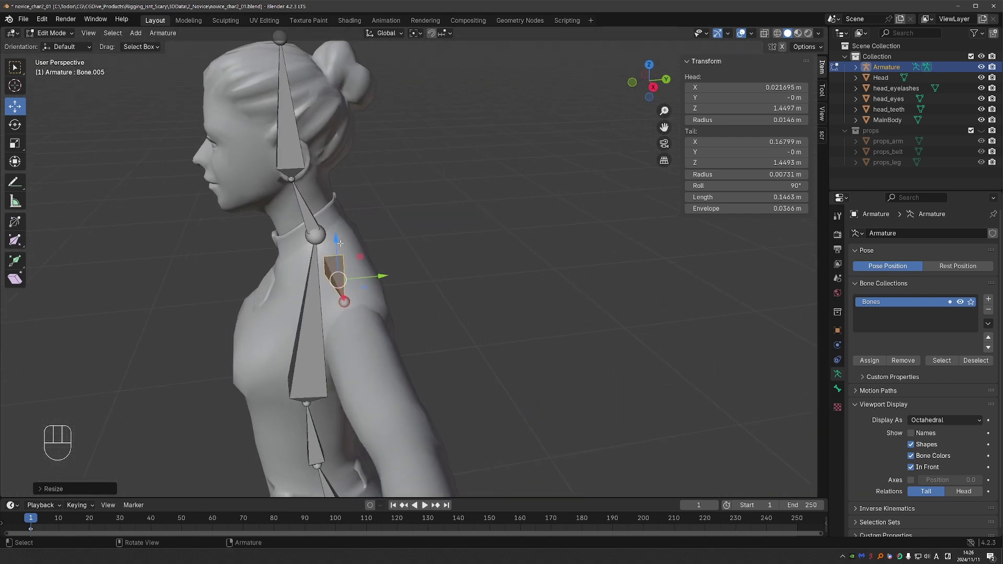
{"action": "key", "text": "KP_3"}
{"action": "left_click_drag", "start_coordinate": [364, 291], "coordinate": [347, 293]}
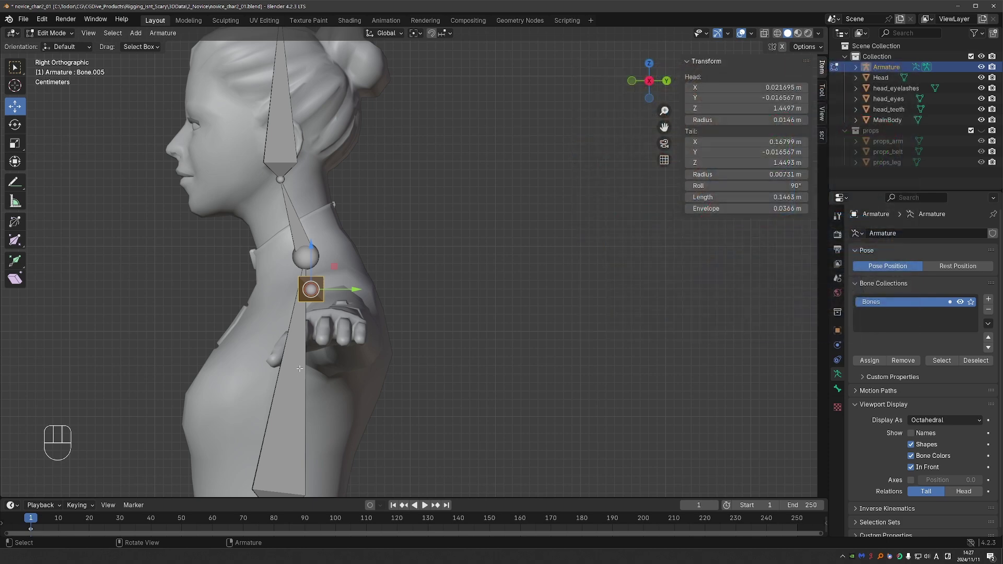
{"action": "middle_click_drag", "start_coordinate": [300, 369], "coordinate": [377, 398]}
{"action": "scroll", "coordinate": [493, 402], "scroll_direction": "down", "scroll_amount": 6}
Check the shoulder joint on the arm reference image, then duplicate the spine bone in front view.
{"action": "key", "text": "alt+Tab"}
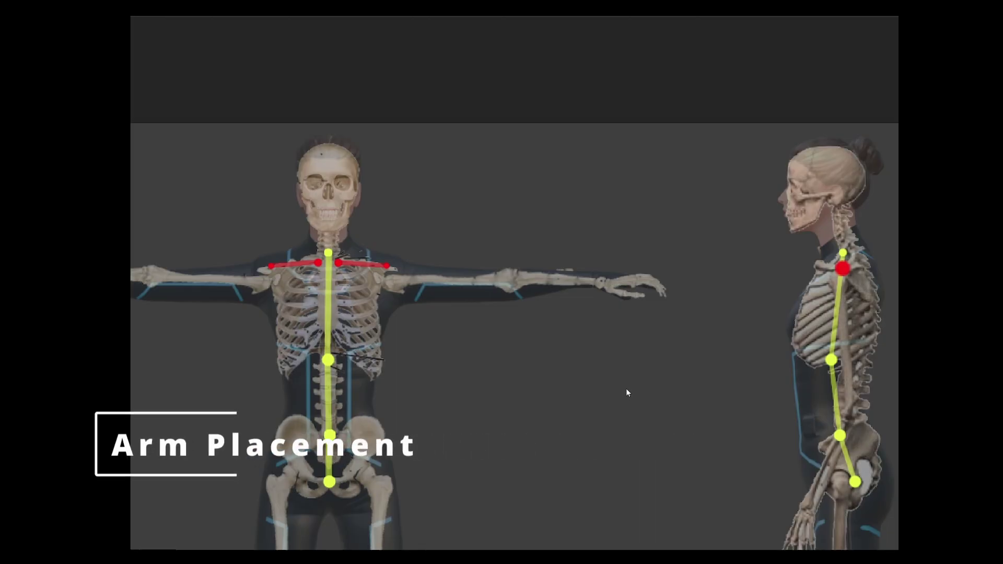
{"action": "scroll", "coordinate": [397, 282], "scroll_direction": "up", "scroll_amount": 3}
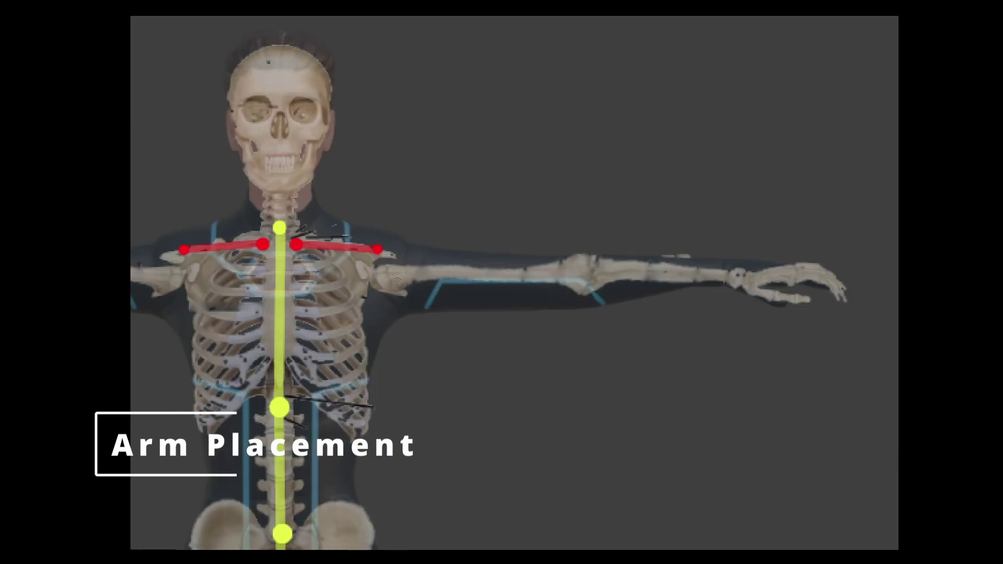
{"action": "left_click_drag", "start_coordinate": [391, 268], "coordinate": [399, 268]}
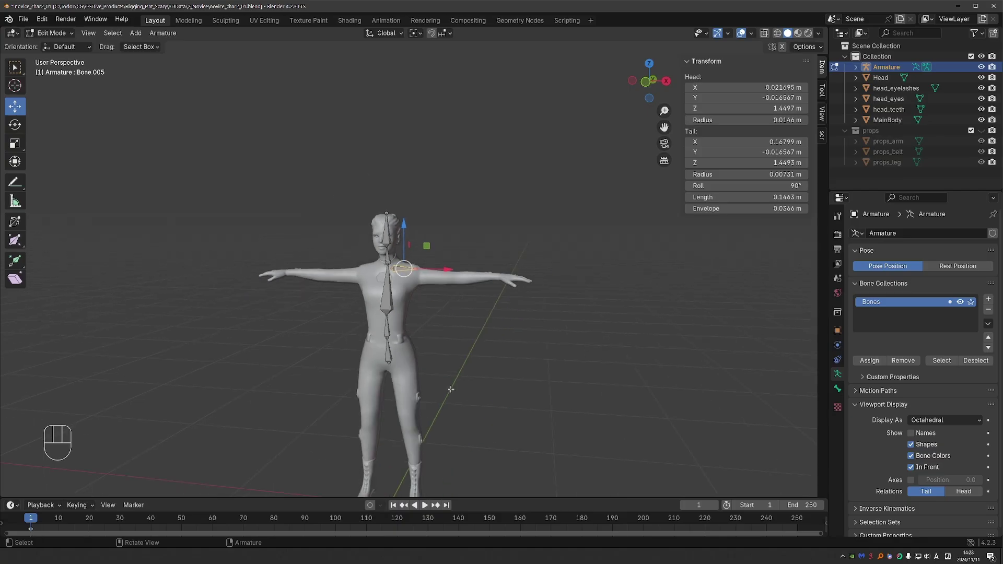
{"action": "middle_click_drag", "start_coordinate": [450, 408], "coordinate": [451, 318]}
{"action": "middle_click_drag", "start_coordinate": [394, 246], "coordinate": [396, 246]}
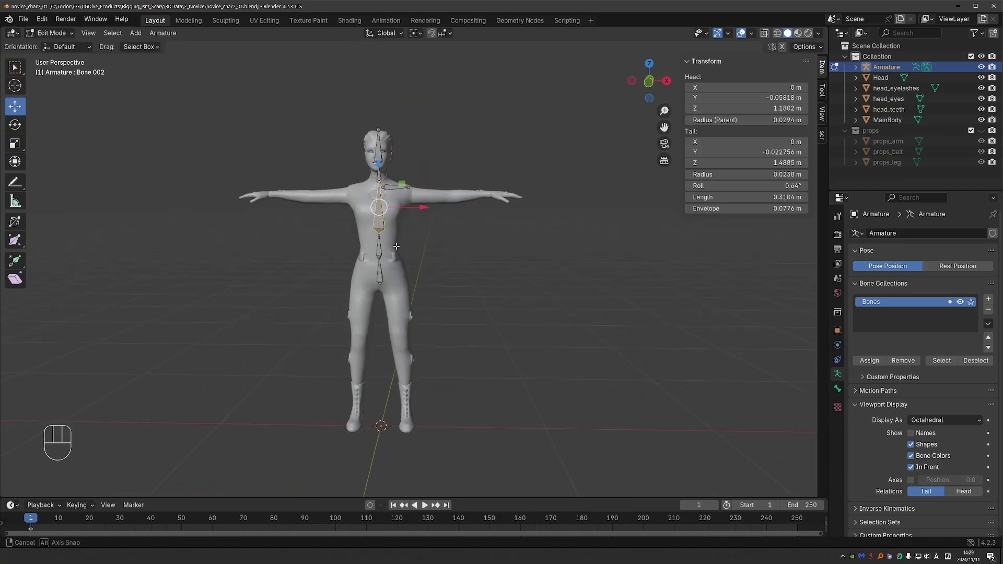
{"action": "key", "text": "KP_1"}
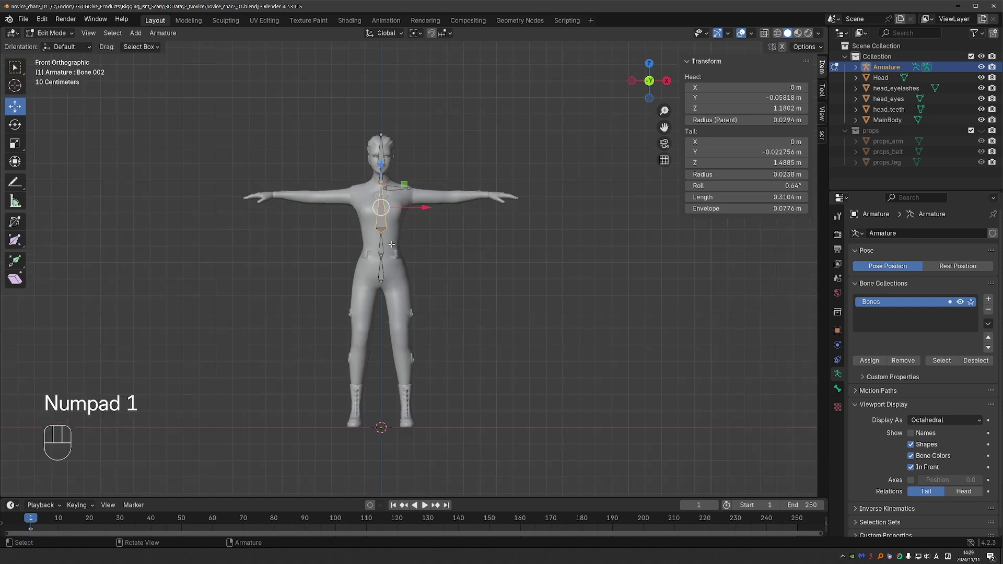
{"action": "key", "text": "shift+d"}
Rotate the duplicated bone so it lies horizontally along the arm.
{"action": "key", "text": "r"}
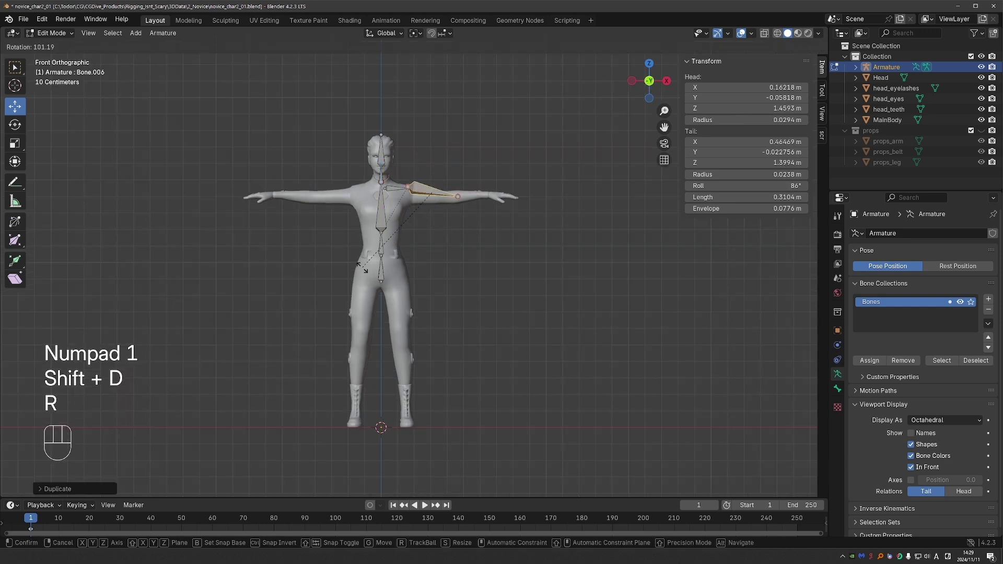
{"action": "left_click", "coordinate": [375, 265]}
{"action": "middle_click_drag", "start_coordinate": [433, 214], "coordinate": [390, 191], "text": "shift"}
{"action": "scroll", "coordinate": [367, 246], "scroll_direction": "up", "scroll_amount": 3}
{"action": "scroll", "coordinate": [338, 237], "scroll_direction": "up", "scroll_amount": 3}
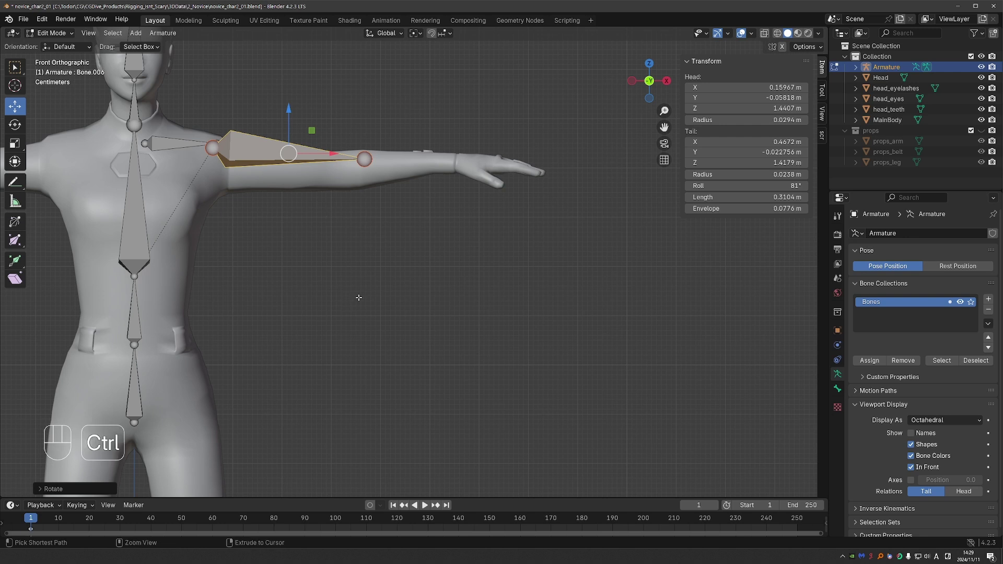
{"action": "key", "text": "ctrl+r"}
{"action": "right_click", "coordinate": [391, 266]}
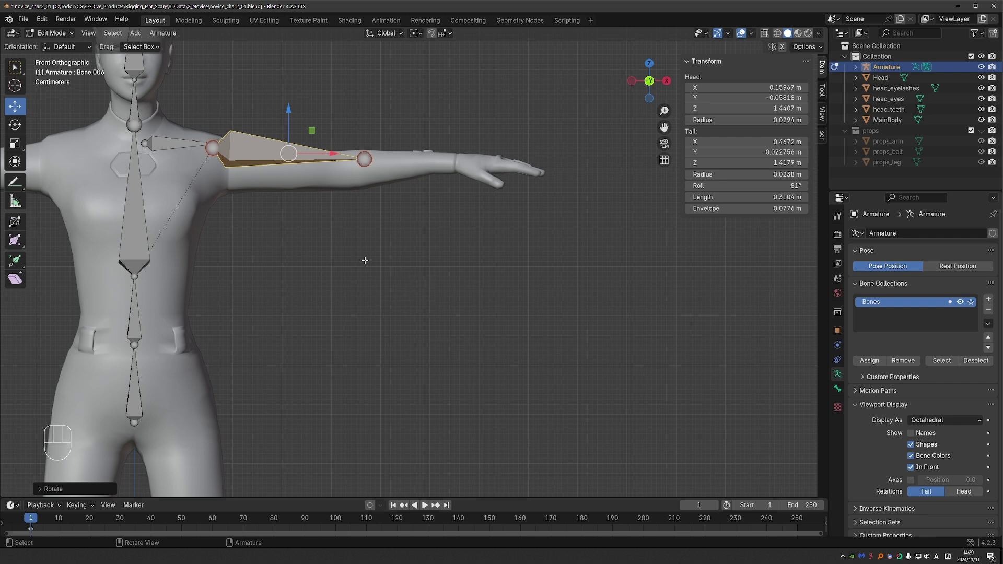
Move the bone's head to the shoulder and its tail to the elbow, 0.25858 m long.
{"action": "key", "text": "g"}
{"action": "key", "text": "g"}
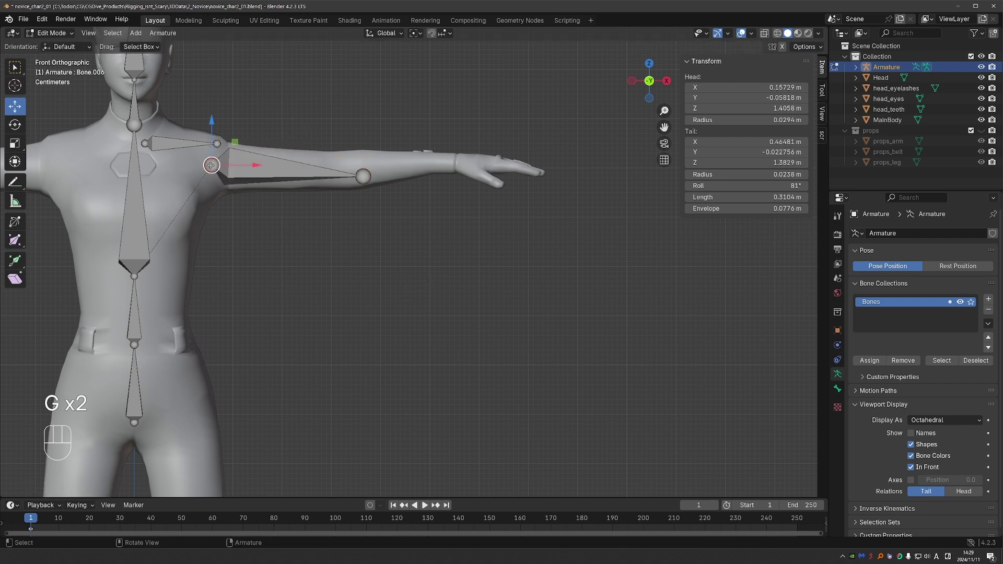
{"action": "key", "text": "g"}
{"action": "left_click", "coordinate": [209, 163]}
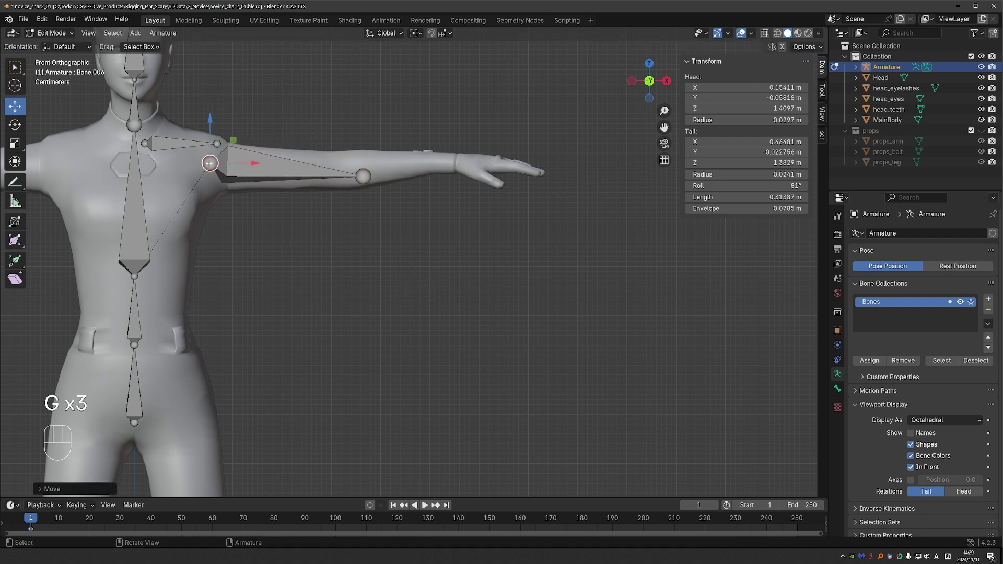
{"action": "left_click", "coordinate": [364, 176]}
{"action": "key", "text": "g"}
{"action": "left_click", "coordinate": [336, 169]}
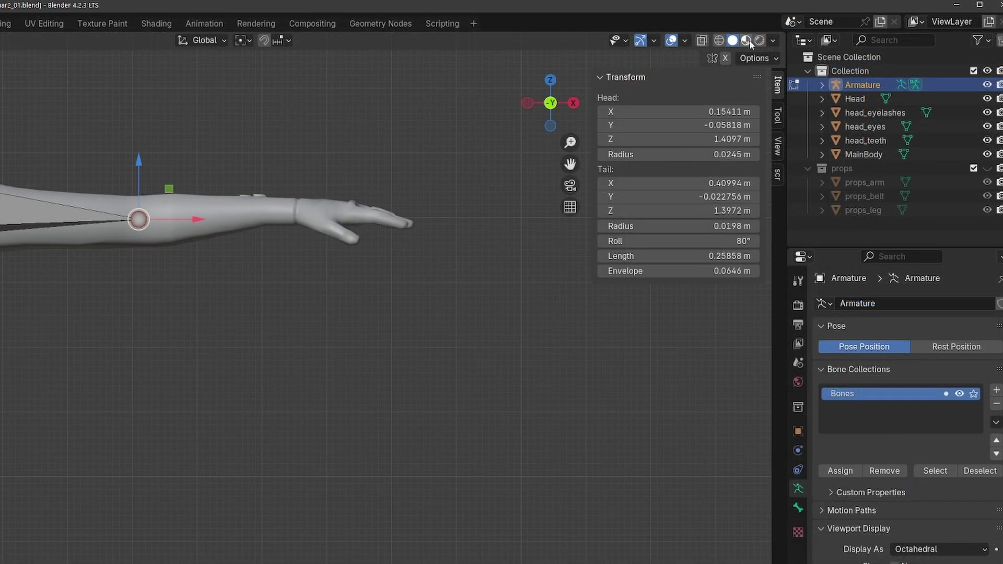
Switch the viewport to Material Preview and raise the elbow joint slightly.
{"action": "left_click", "coordinate": [799, 33]}
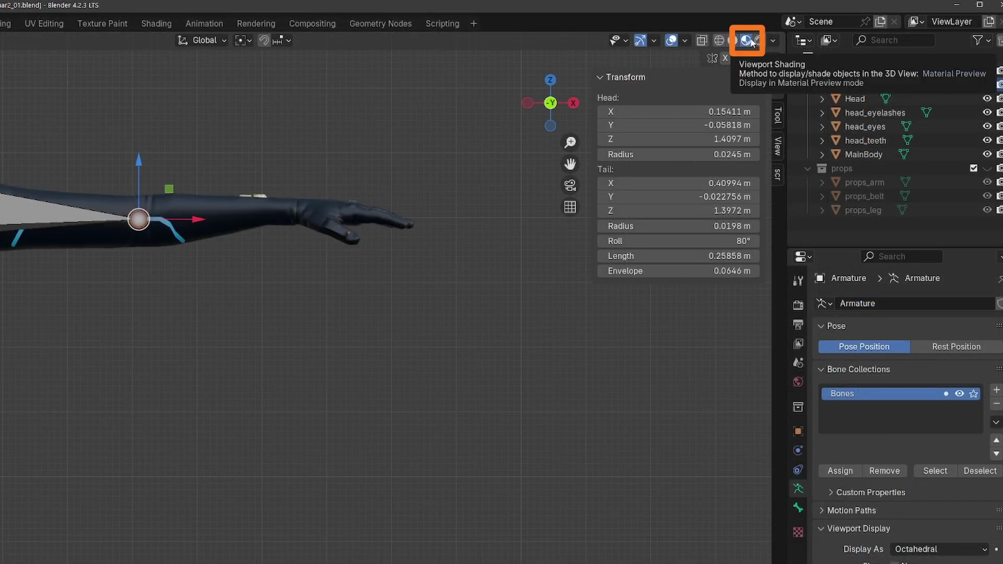
{"action": "key", "text": "g"}
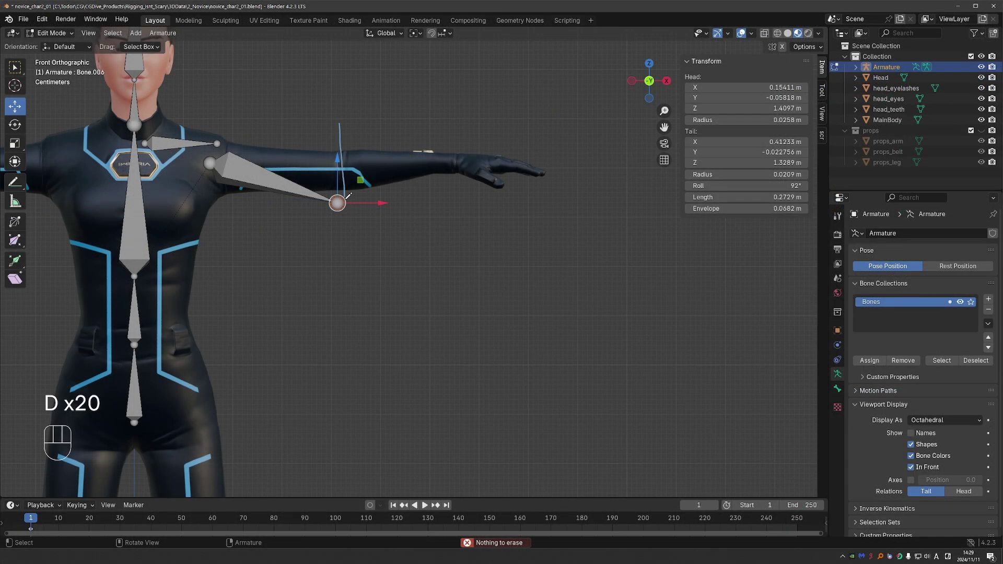
{"action": "left_click_drag", "start_coordinate": [344, 214], "coordinate": [347, 223]}
{"action": "key", "text": "g"}
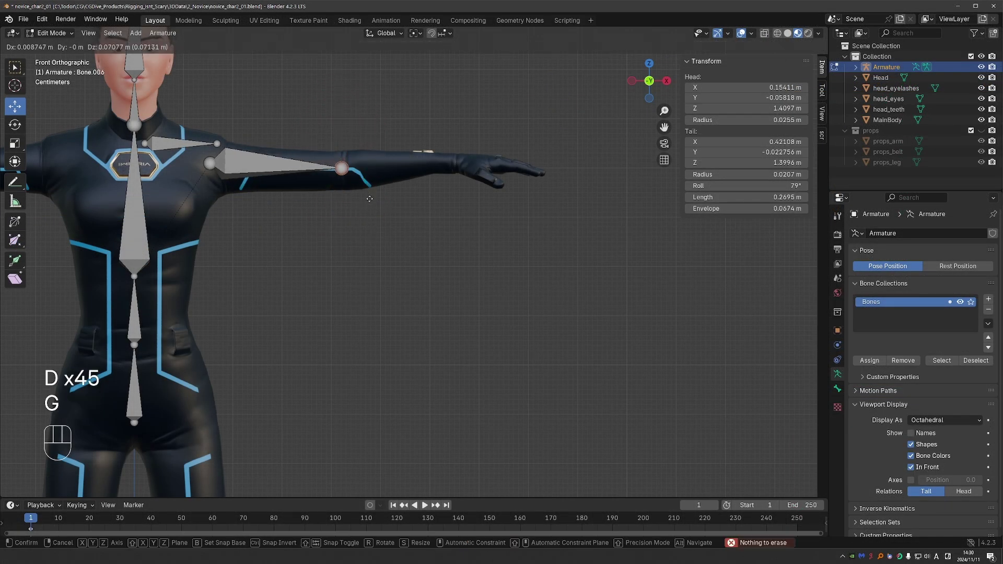
{"action": "left_click", "coordinate": [369, 199]}
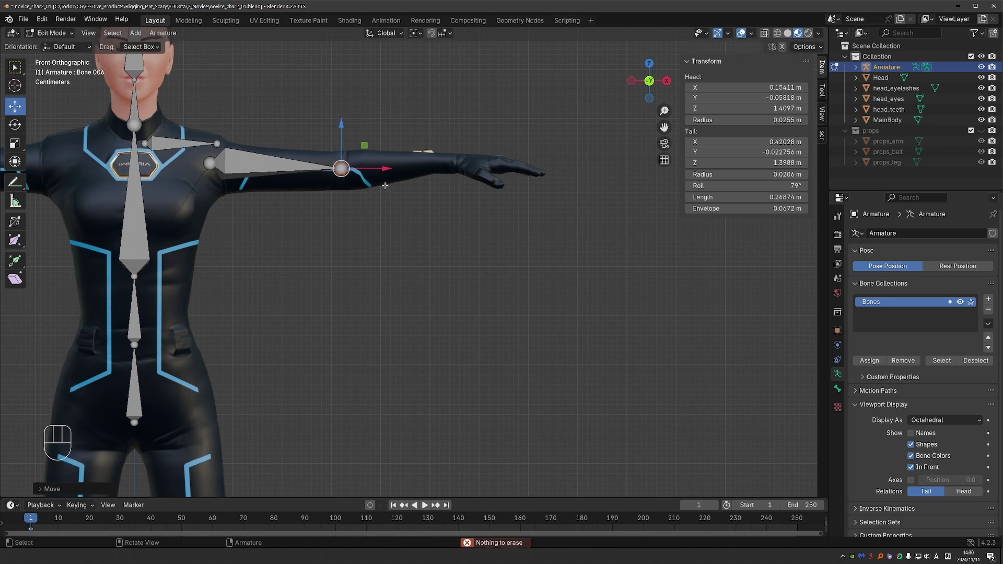
Extrude a forearm bone from the elbow and place its end at the wrist.
{"action": "key", "text": "e"}
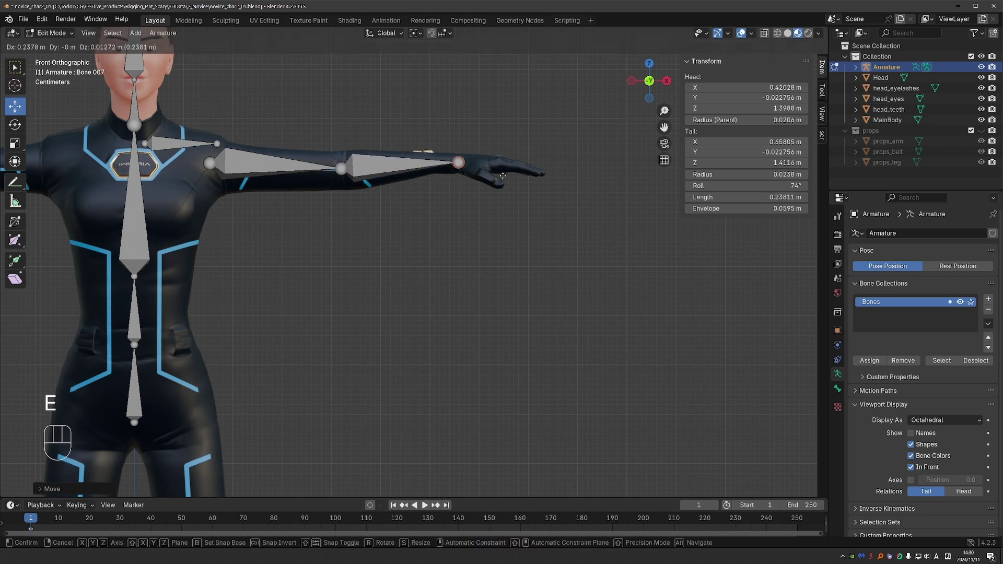
{"action": "left_click", "coordinate": [502, 175]}
{"action": "middle_click_drag", "start_coordinate": [503, 176], "coordinate": [478, 179]}
{"action": "scroll", "coordinate": [477, 193], "scroll_direction": "up", "scroll_amount": 5}
{"action": "key", "text": "KP_1"}
{"action": "key", "text": "g"}
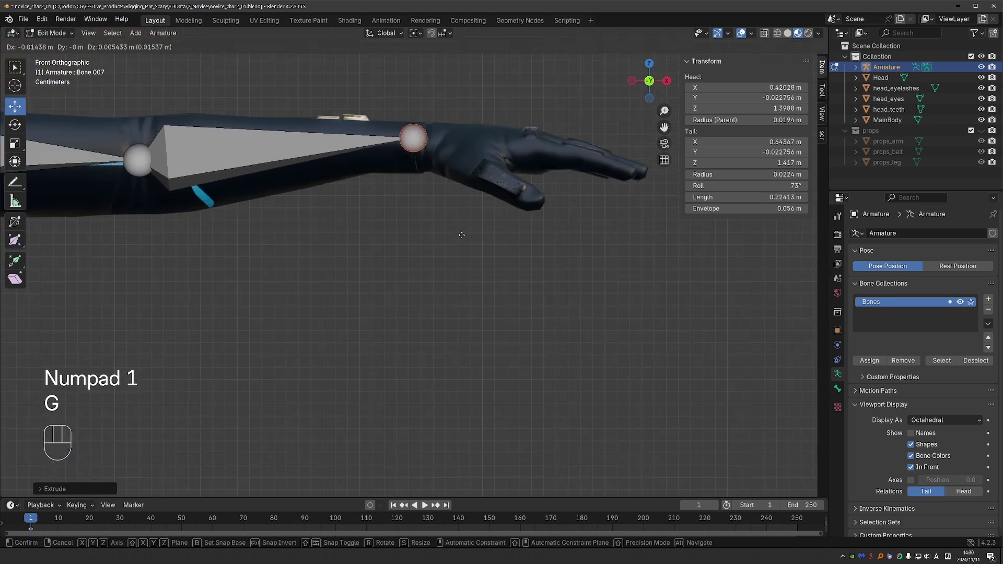
{"action": "left_click", "coordinate": [461, 235]}
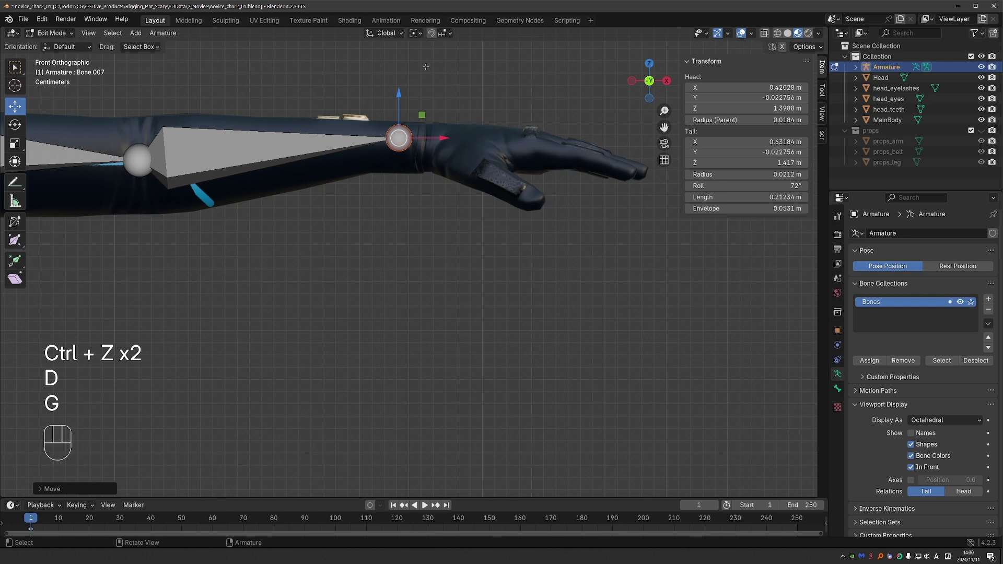
Fine-tune the wrist joint position to the right using a vertical guide line.
{"action": "key", "text": "d"}
{"action": "right_click", "coordinate": [427, 70]}
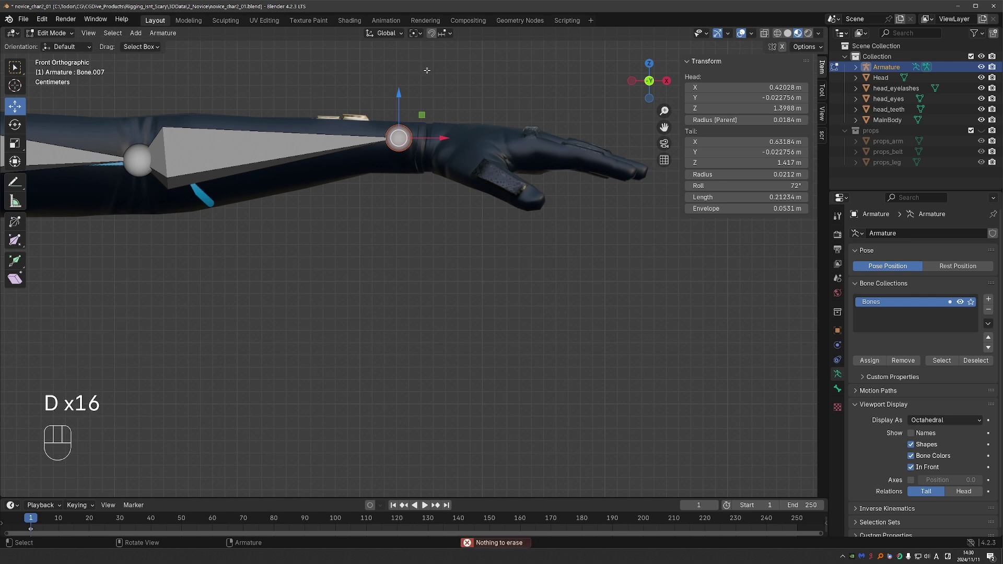
{"action": "key", "text": "d"}
{"action": "left_click_drag", "start_coordinate": [426, 70], "coordinate": [430, 222]}
{"action": "right_click_drag", "start_coordinate": [430, 222], "coordinate": [432, 64]}
{"action": "key", "text": "g"}
{"action": "left_click", "coordinate": [448, 148]}
{"action": "key", "text": "g"}
{"action": "left_click", "coordinate": [453, 151]}
{"action": "scroll", "coordinate": [455, 209], "scroll_direction": "down", "scroll_amount": 4}
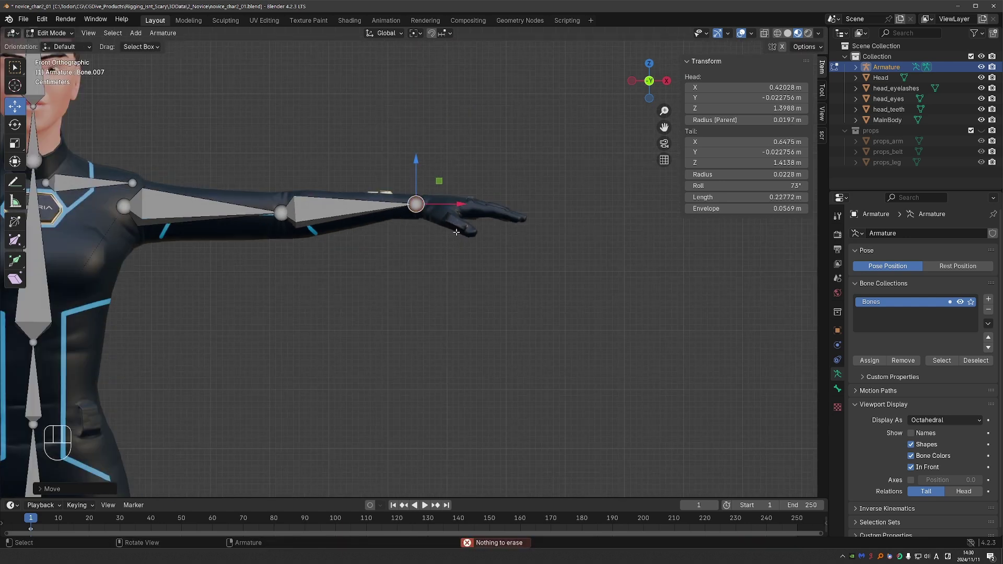
Extrude a 0.0855 m hand bone from the wrist to the fingertips.
{"action": "key", "text": "e"}
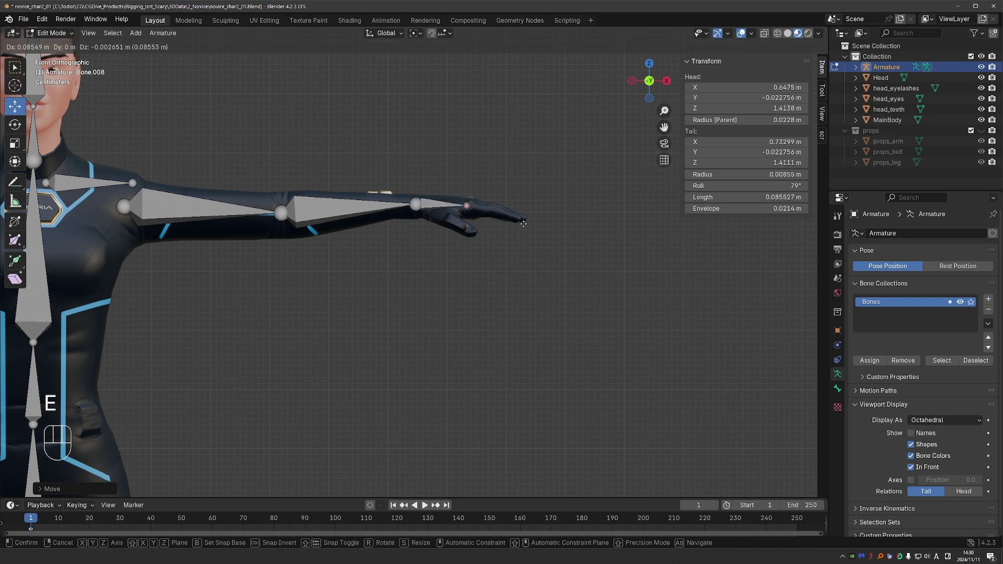
{"action": "left_click", "coordinate": [523, 224]}
{"action": "key", "text": "KP_7"}
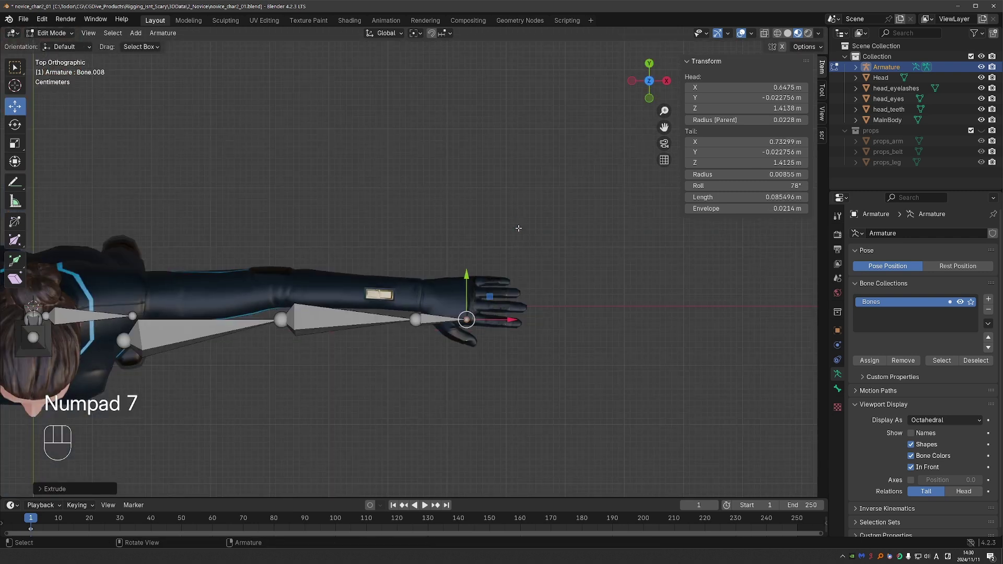
In top view, shift the arm bone chain back over the arm and adjust wrist and elbow.
{"action": "double_click", "coordinate": [212, 333]}
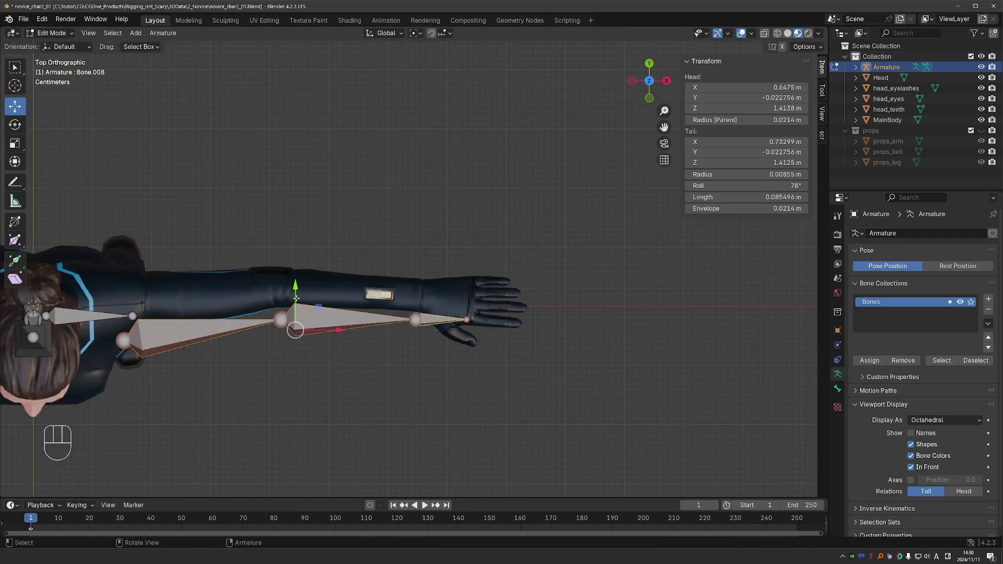
{"action": "left_click_drag", "start_coordinate": [296, 296], "coordinate": [301, 265]}
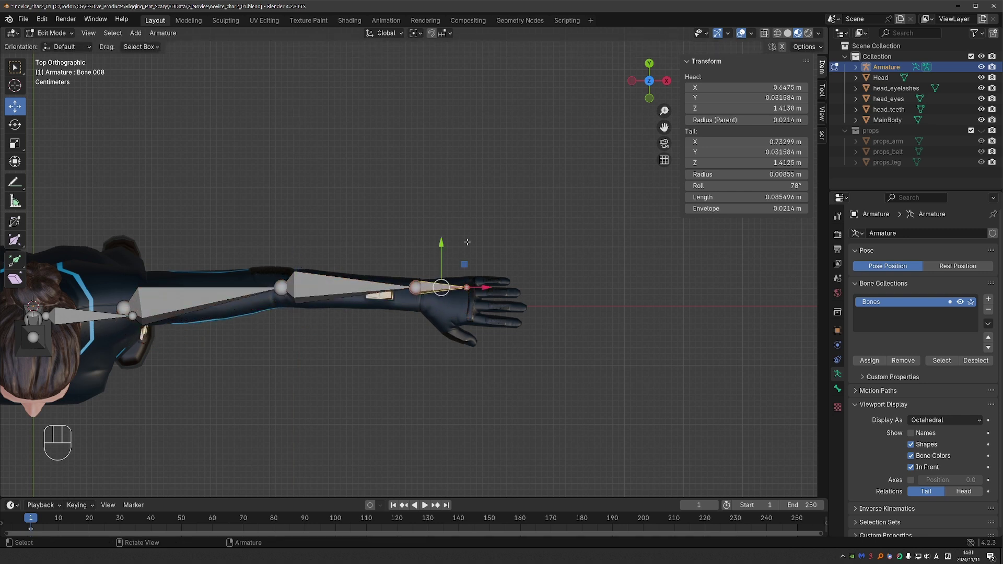
{"action": "left_click_drag", "start_coordinate": [446, 241], "coordinate": [441, 251]}
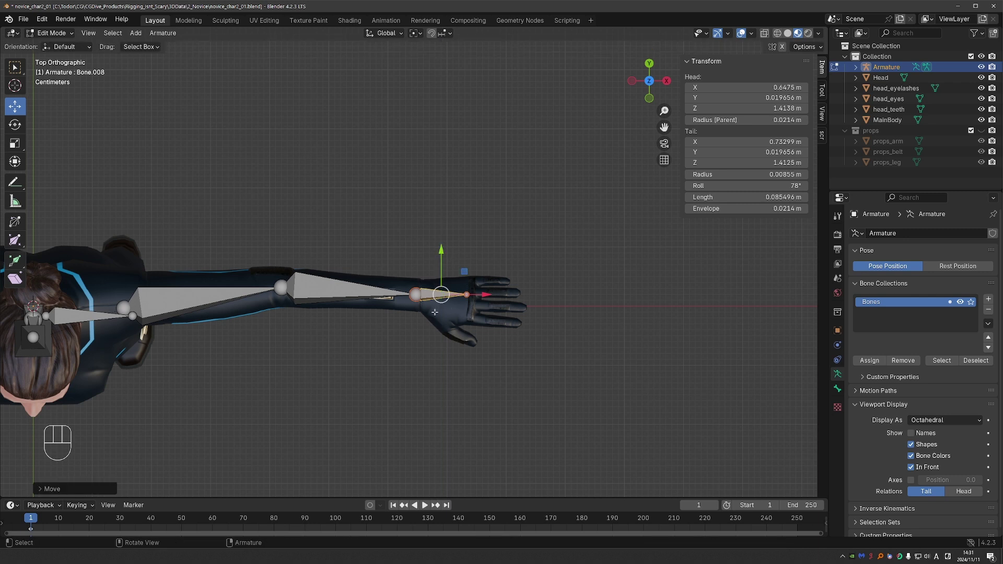
{"action": "left_click", "coordinate": [415, 295]}
{"action": "key", "text": "g"}
{"action": "left_click", "coordinate": [418, 300]}
{"action": "left_click", "coordinate": [282, 289]}
{"action": "key", "text": "g"}
{"action": "left_click", "coordinate": [280, 288]}
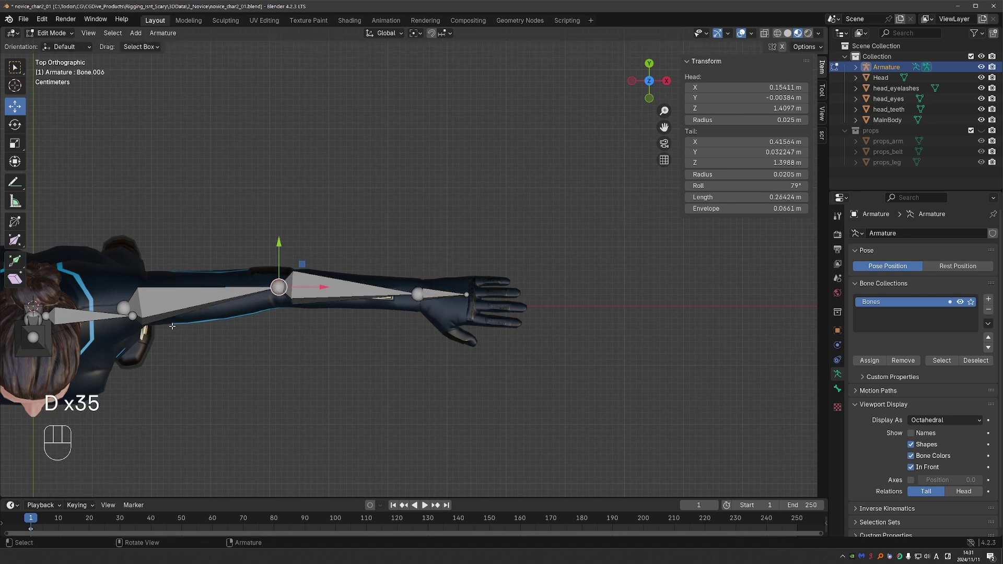
Draw a guide line along the arm and move the elbow joint slightly back in depth.
{"action": "key", "text": "d"}
{"action": "mouse_move", "coordinate": [162, 287]}
{"action": "left_mouse_down"}
{"action": "mouse_move", "coordinate": [274, 244]}
{"action": "mouse_move", "coordinate": [455, 296]}
{"action": "left_mouse_up"}
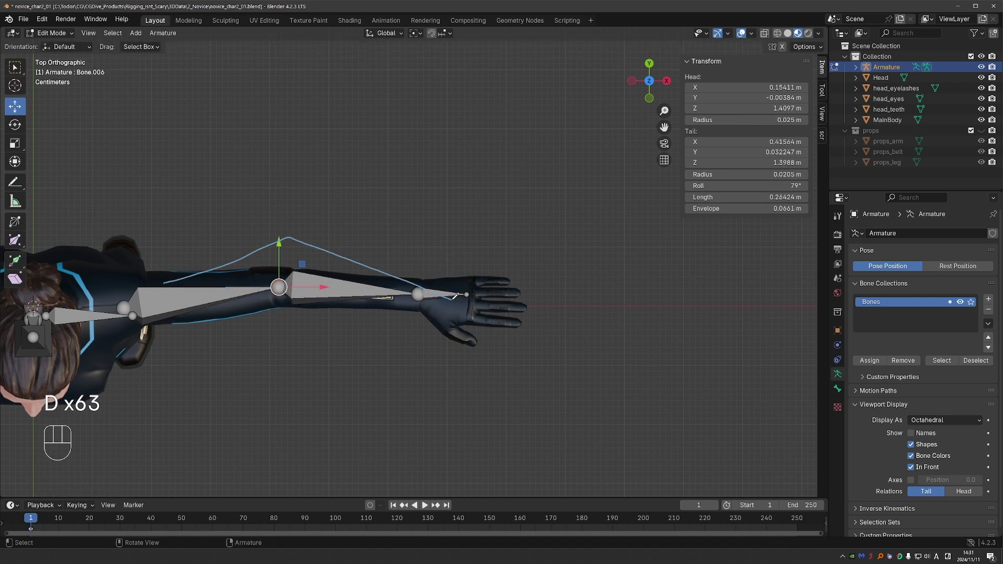
{"action": "left_click_drag", "start_coordinate": [281, 251], "coordinate": [273, 294]}
{"action": "right_click", "coordinate": [280, 249]}
{"action": "right_click", "coordinate": [273, 294]}
{"action": "left_click_drag", "start_coordinate": [279, 249], "coordinate": [280, 245]}
In front view, raise the elbow and shoulder joints so the upper arm sits level at about 1.41 m.
{"action": "key", "text": "KP_1"}
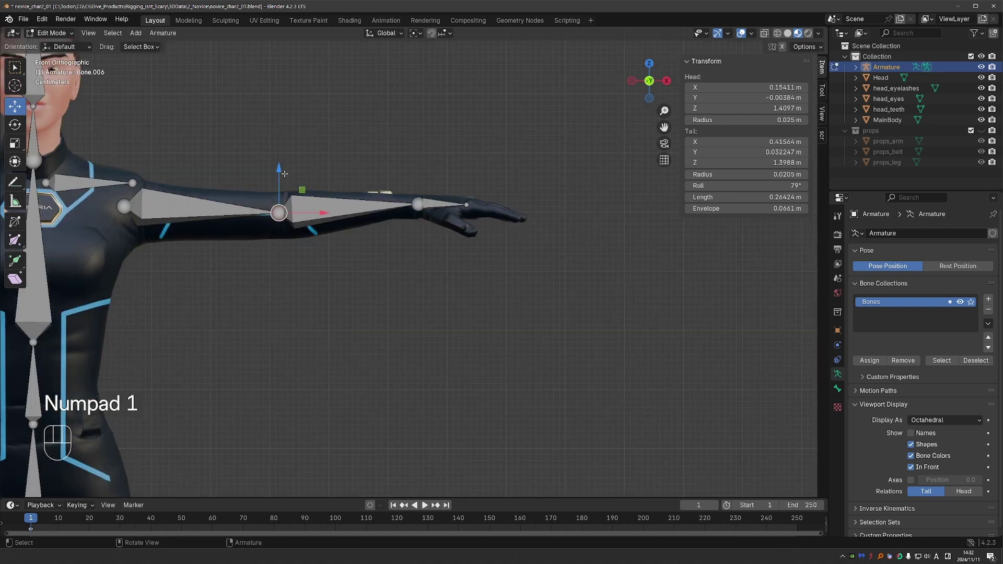
{"action": "left_click_drag", "start_coordinate": [280, 168], "coordinate": [278, 163]}
{"action": "left_click", "coordinate": [124, 206]}
{"action": "left_click_drag", "start_coordinate": [125, 170], "coordinate": [124, 168]}
{"action": "left_click", "coordinate": [89, 215]}
{"action": "left_click", "coordinate": [15, 182]}
{"action": "left_click_drag", "start_coordinate": [124, 203], "coordinate": [472, 200]}
{"action": "right_click_drag", "start_coordinate": [397, 230], "coordinate": [380, 223]}
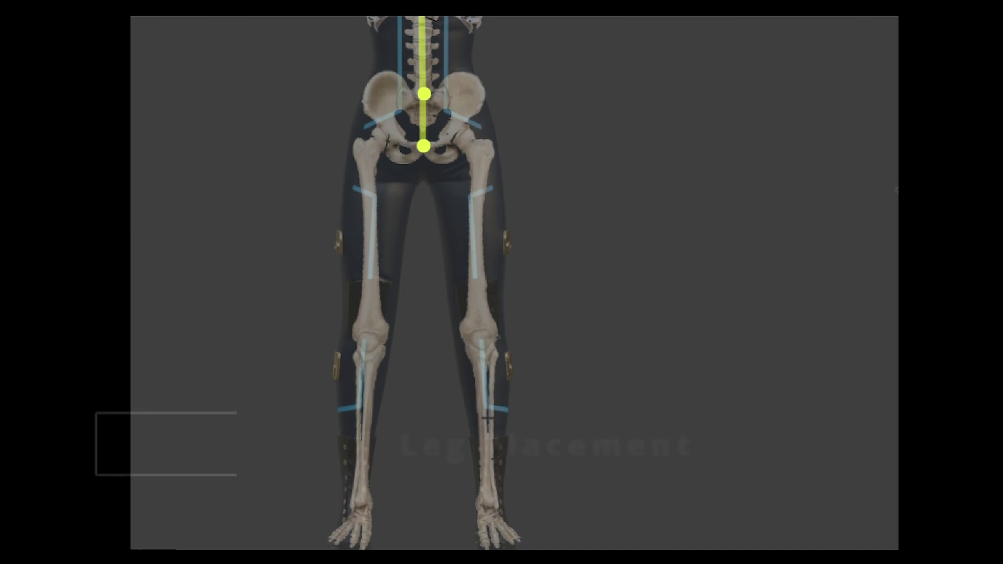
{"action": "left_click_drag", "start_coordinate": [470, 165], "coordinate": [449, 178]}
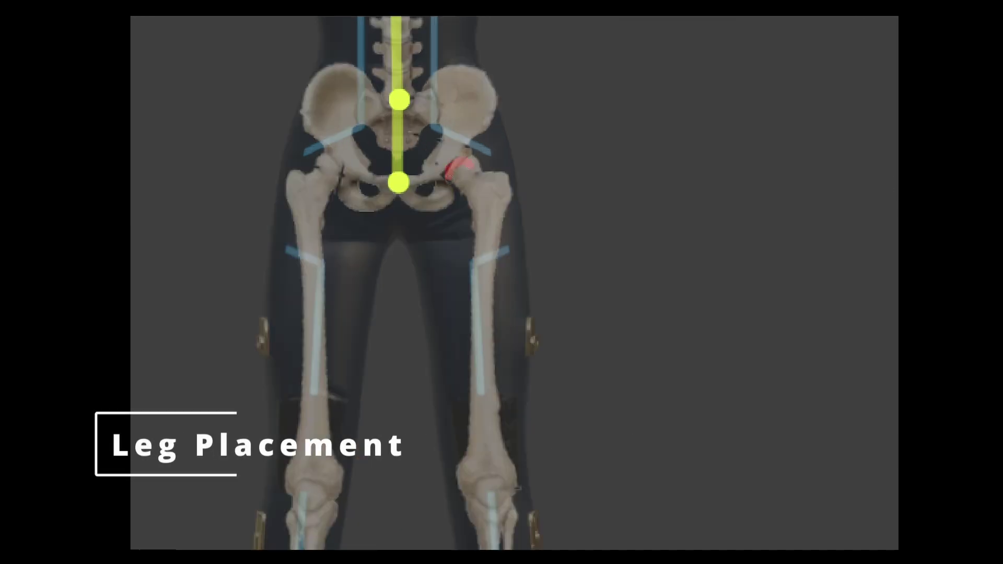
{"action": "right_click", "coordinate": [469, 160]}
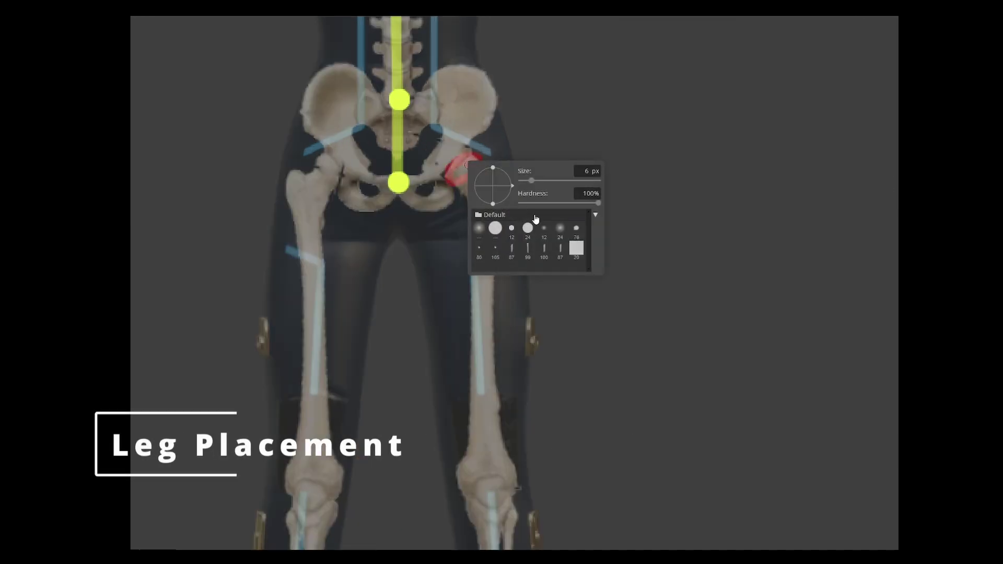
{"action": "left_click", "coordinate": [660, 228]}
{"action": "key", "text": "ctrl+z"}
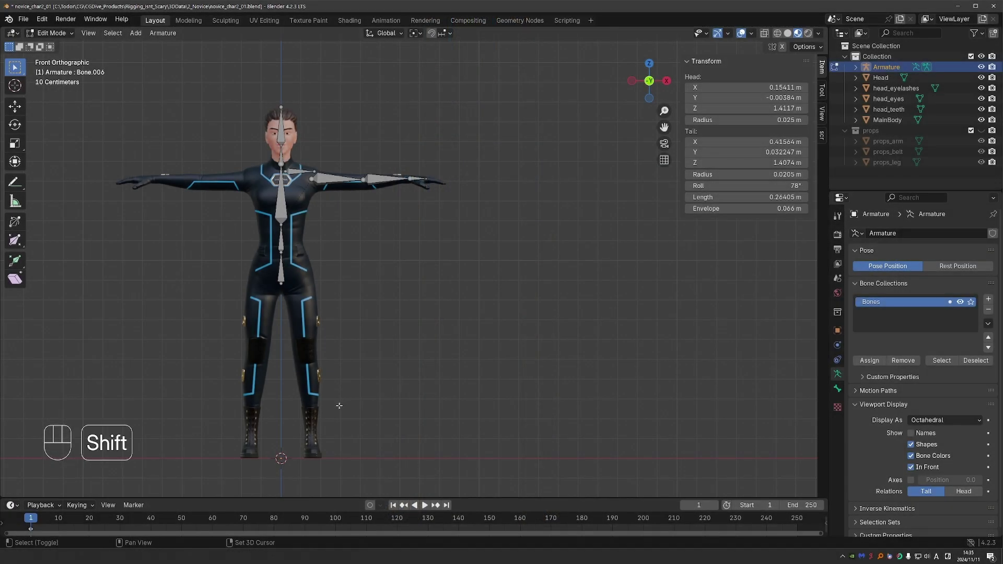
Add a new bone, stand it upright along the right leg and set its head at the hip, Z 0.92878 m.
{"action": "key", "text": "shift+a"}
{"action": "key", "text": "g"}
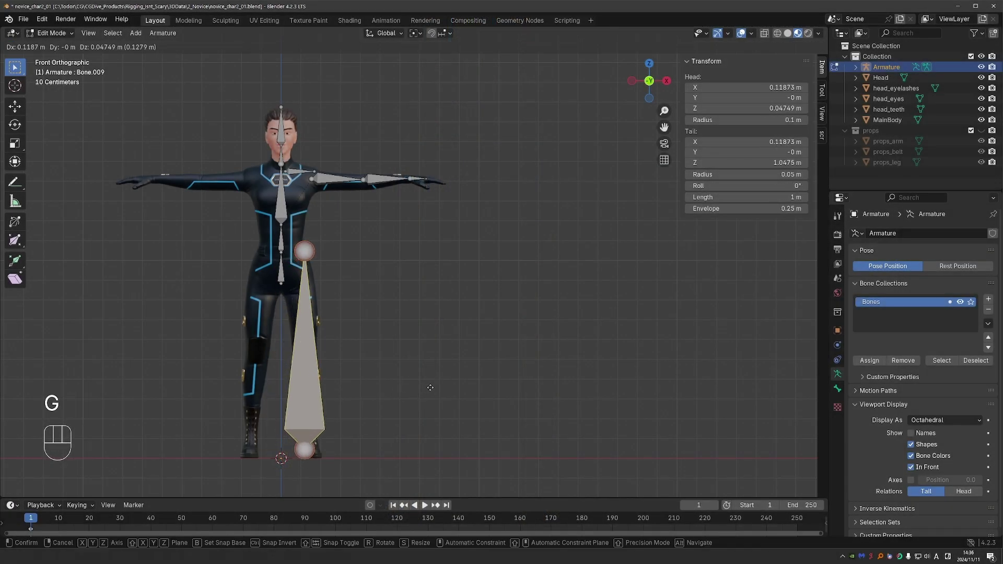
{"action": "left_click", "coordinate": [437, 387]}
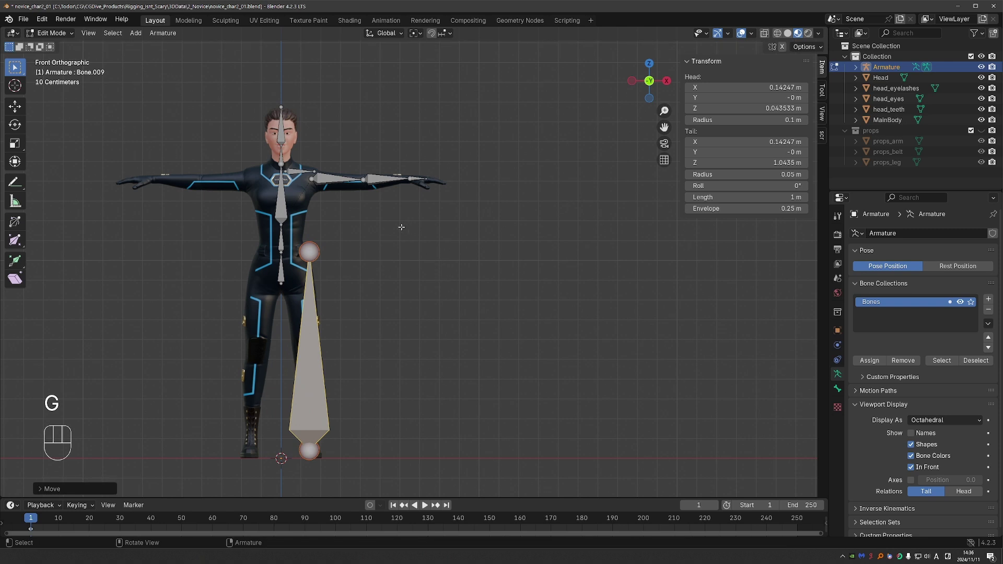
{"action": "key", "text": "r"}
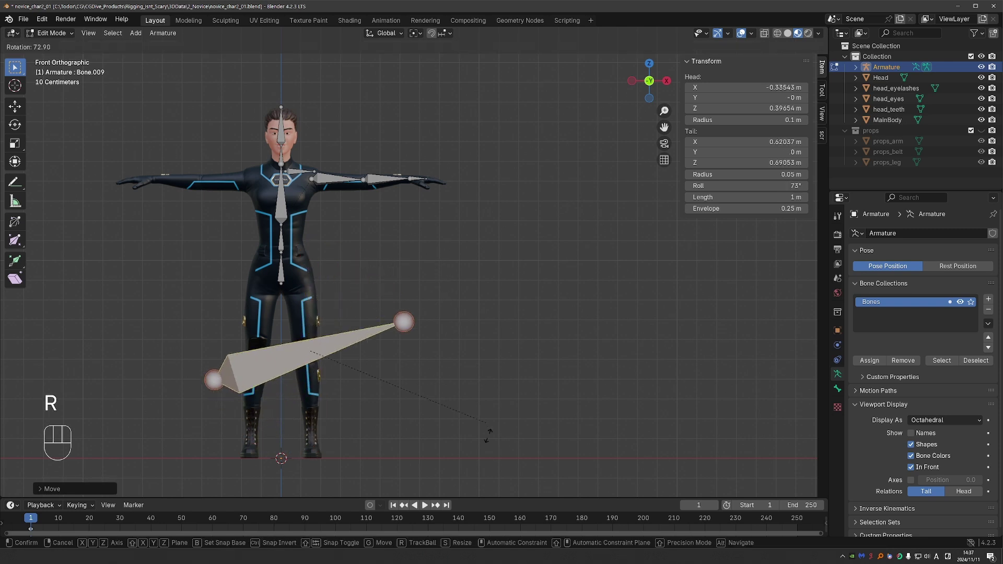
{"action": "left_click", "coordinate": [104, 93]}
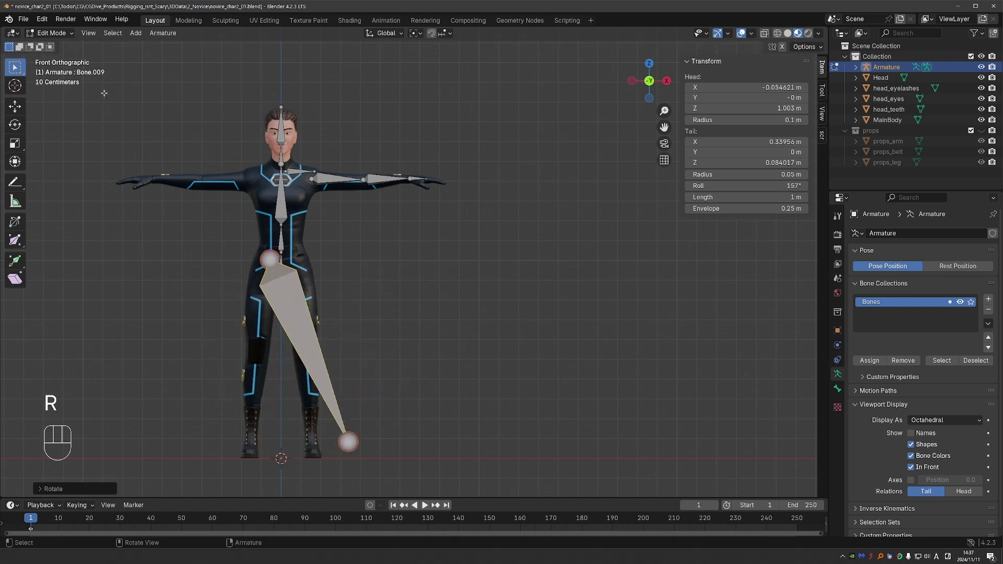
{"action": "key", "text": "r"}
{"action": "left_click", "coordinate": [335, 257]}
{"action": "left_click", "coordinate": [327, 262]}
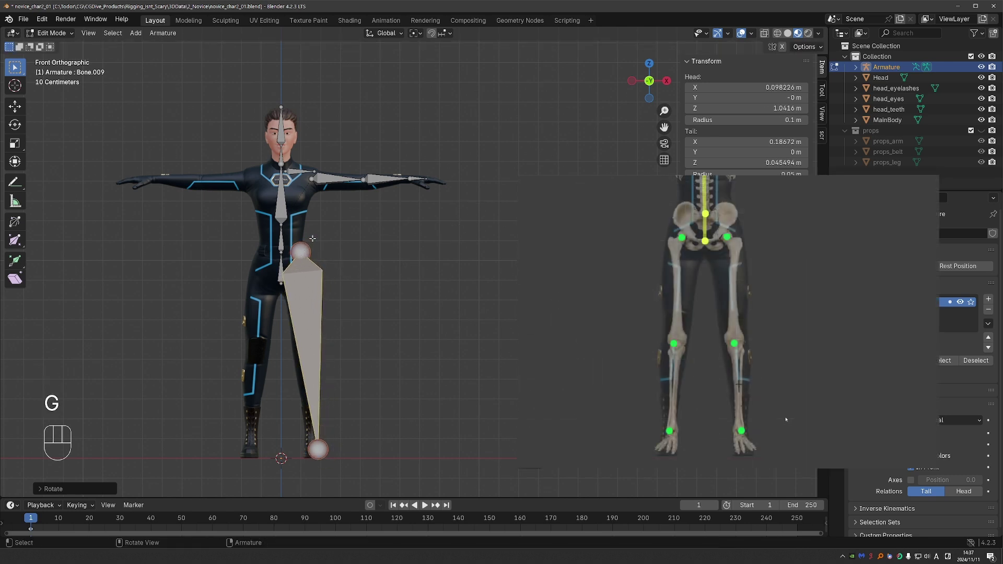
{"action": "key", "text": "g"}
{"action": "key", "text": "g"}
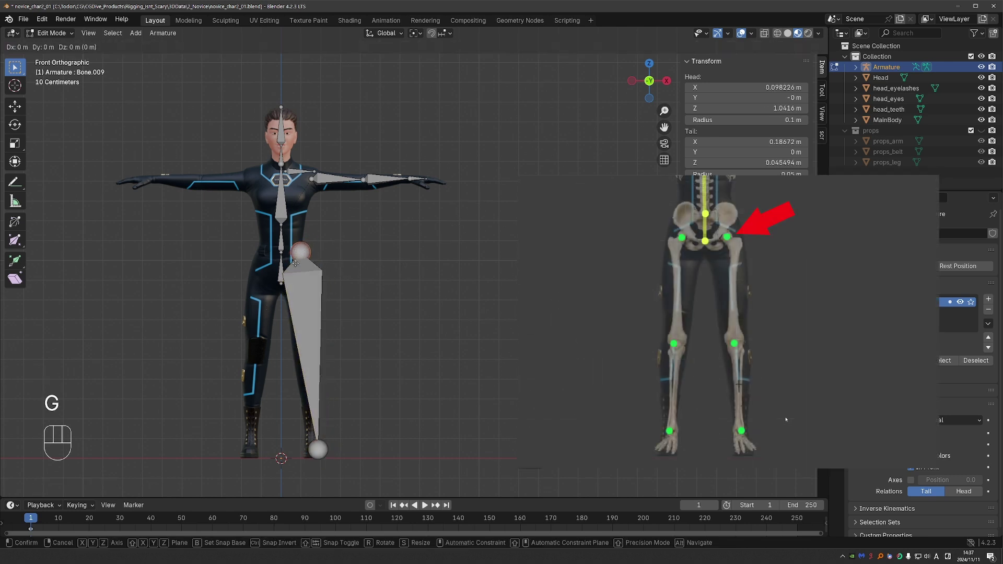
{"action": "left_click", "coordinate": [341, 262]}
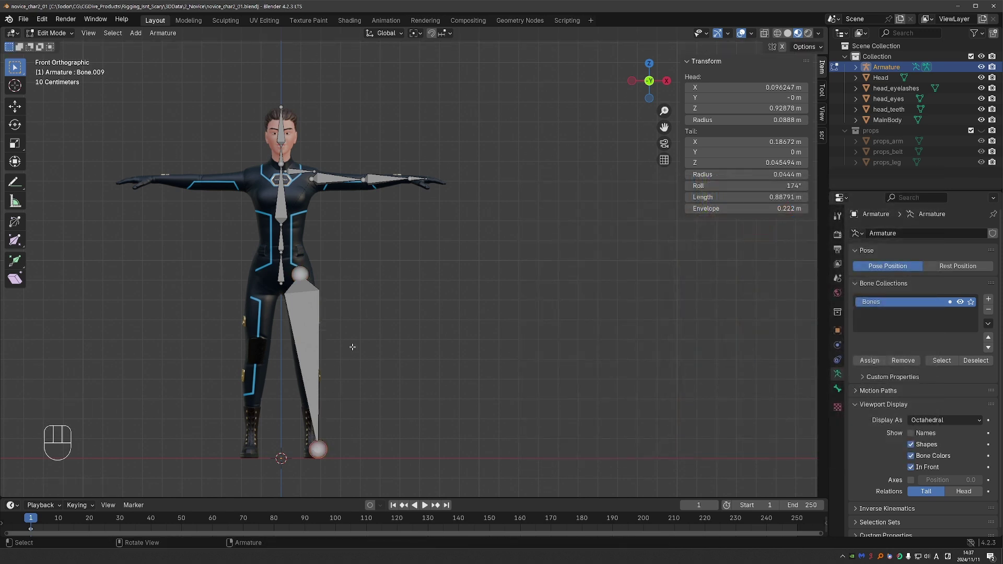
Add a spare bone and position it beside the leg in side view.
{"action": "key", "text": "shift+a"}
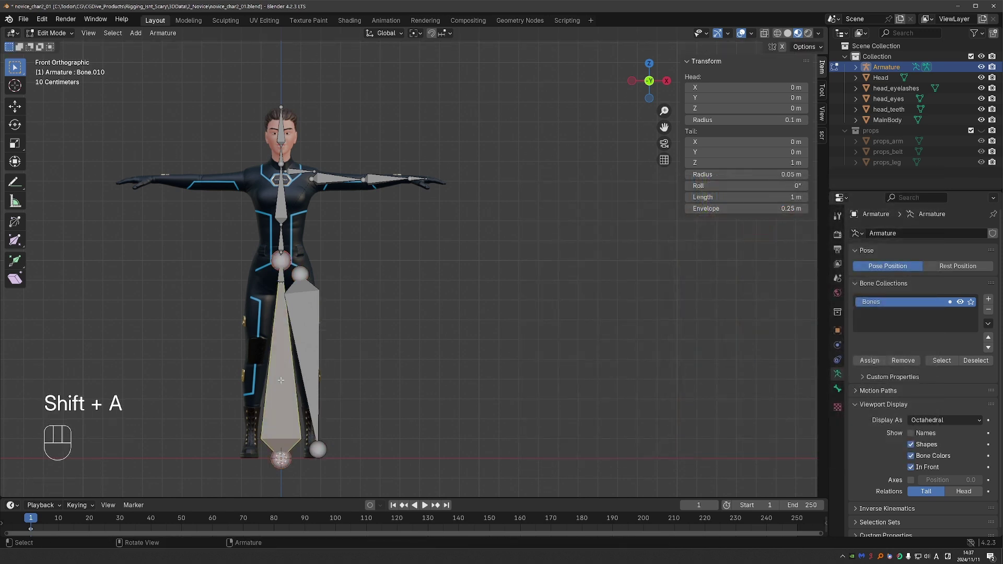
{"action": "key", "text": "KP_3"}
{"action": "key", "text": "r"}
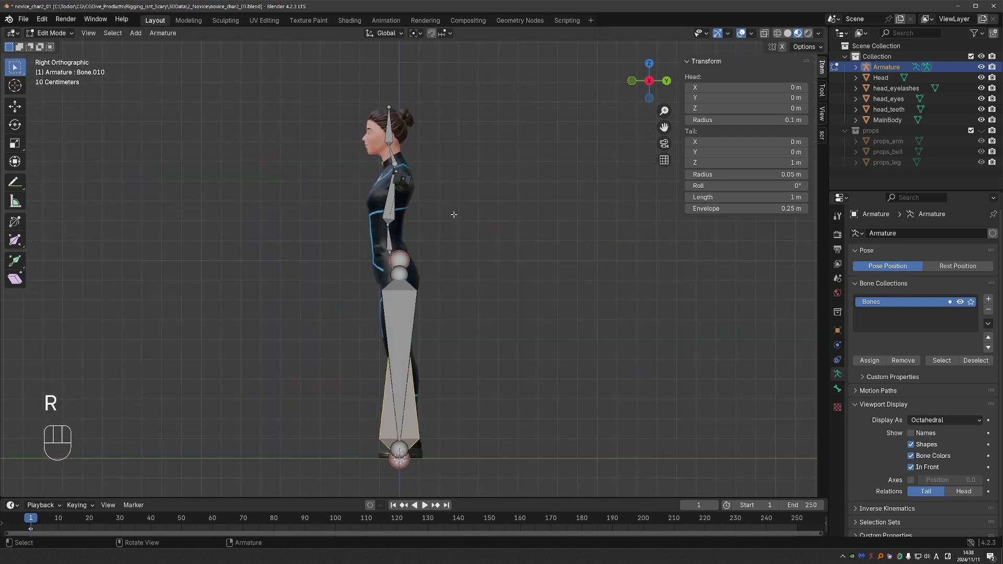
{"action": "key", "text": "r"}
{"action": "key", "text": "r"}
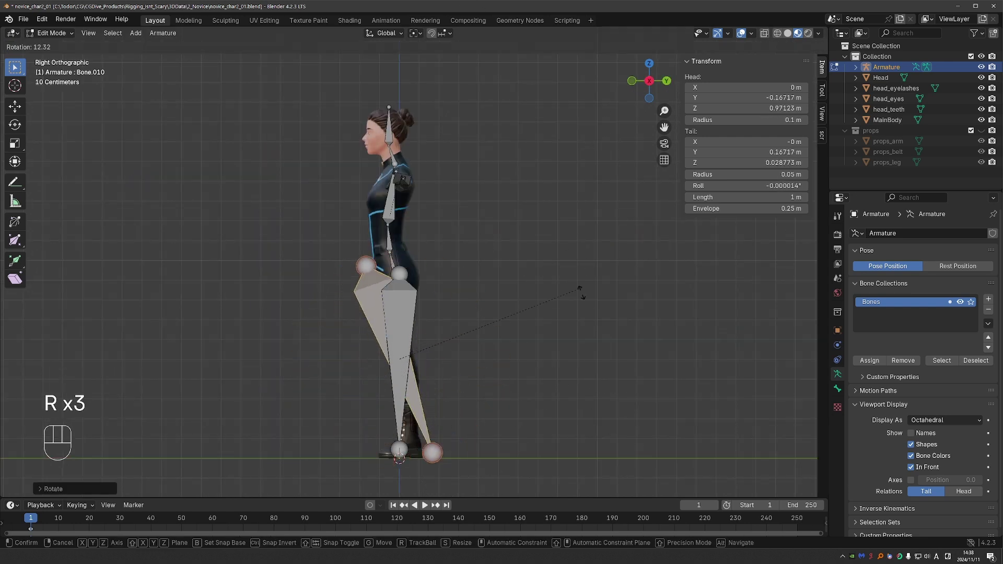
{"action": "right_click", "coordinate": [538, 363]}
{"action": "key", "text": "g"}
{"action": "left_click", "coordinate": [459, 349]}
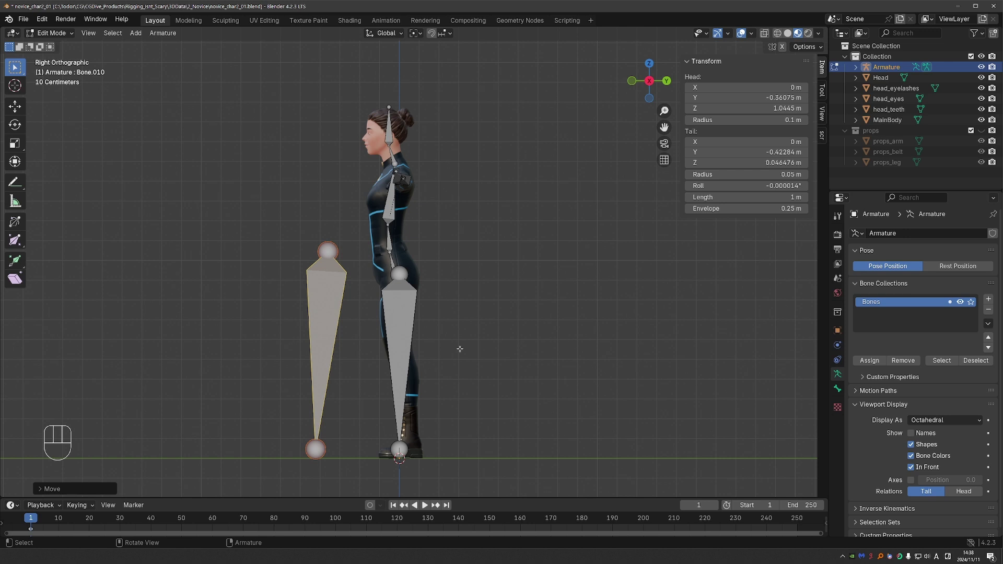
Delete the spare bone and raise the leg bone's lower end to the knee, 0.42416 m long.
{"action": "key", "text": "x"}
{"action": "key", "text": "ctrl+z"}
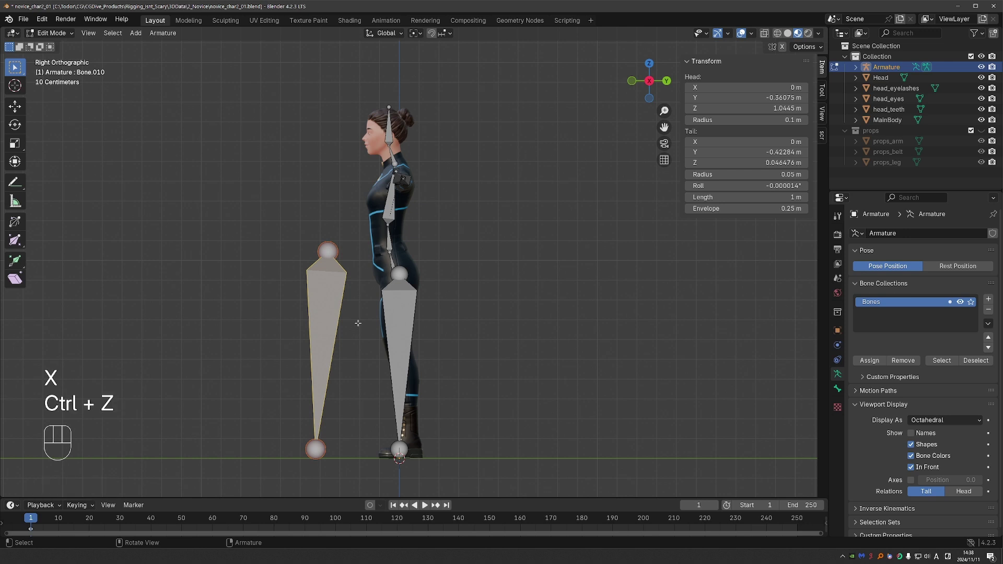
{"action": "key", "text": "x"}
{"action": "key", "text": "g"}
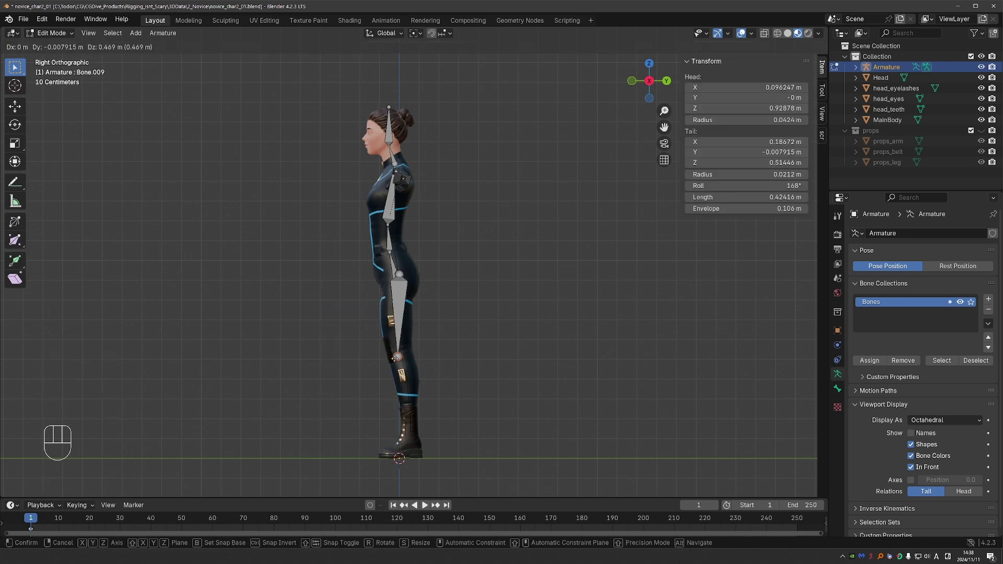
Set the thigh bone's end at the knee, then extrude shin, foot and toe bones.
{"action": "left_click", "coordinate": [394, 357]}
{"action": "scroll", "coordinate": [404, 418], "scroll_direction": "up", "scroll_amount": 3}
{"action": "middle_click_drag", "start_coordinate": [404, 418], "coordinate": [420, 268], "text": "shift"}
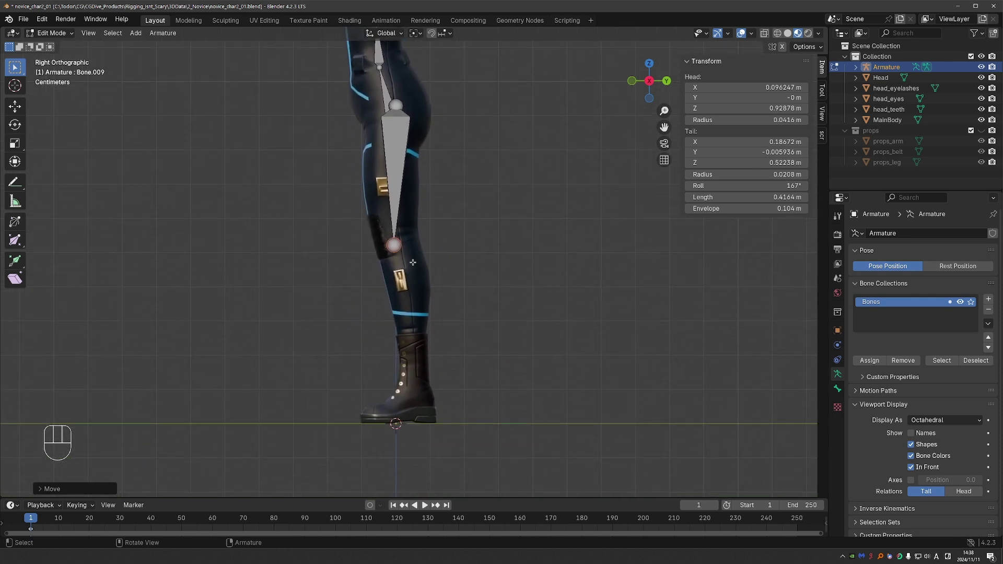
{"action": "key", "text": "e"}
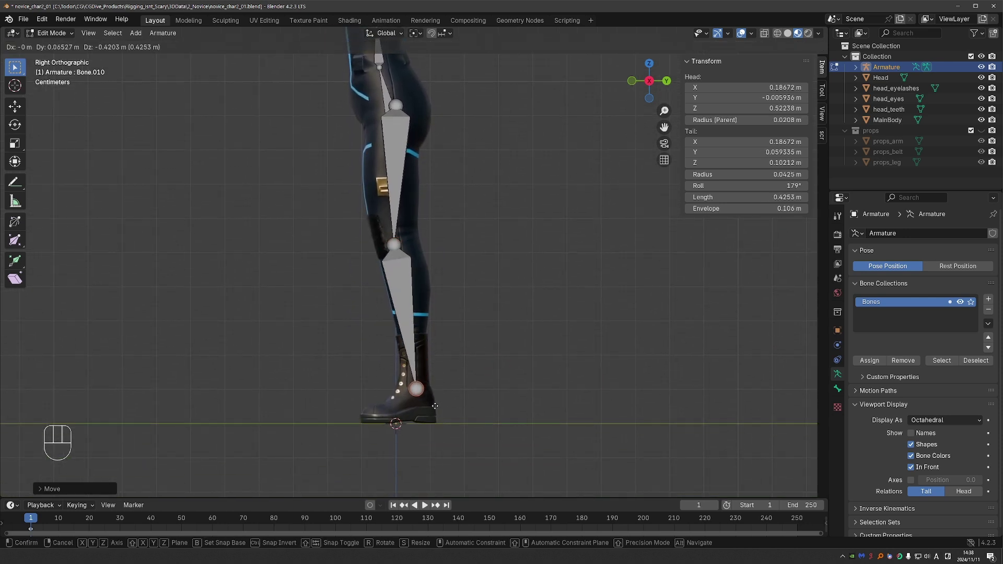
{"action": "left_click", "coordinate": [435, 406]}
{"action": "key", "text": "e"}
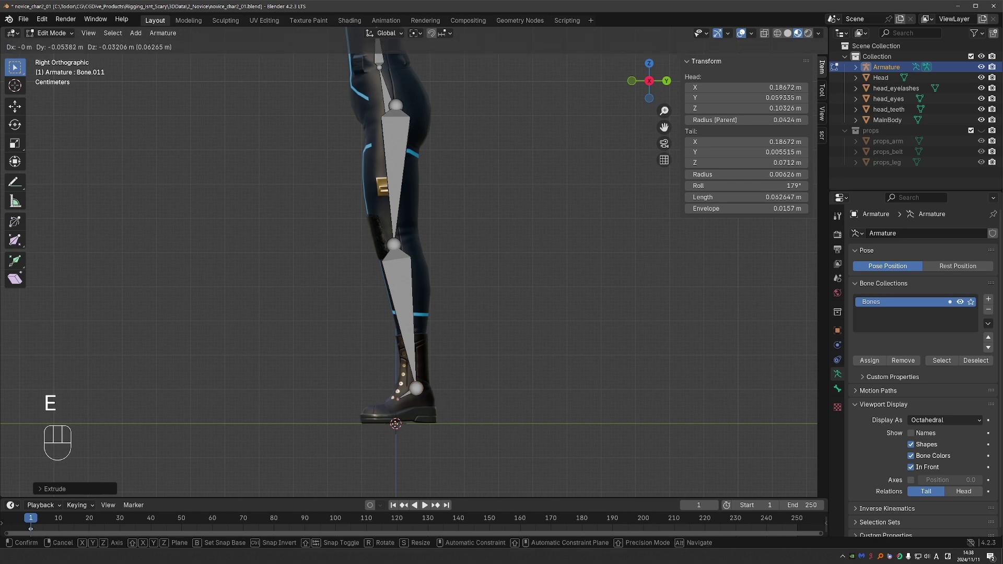
{"action": "left_click", "coordinate": [383, 436]}
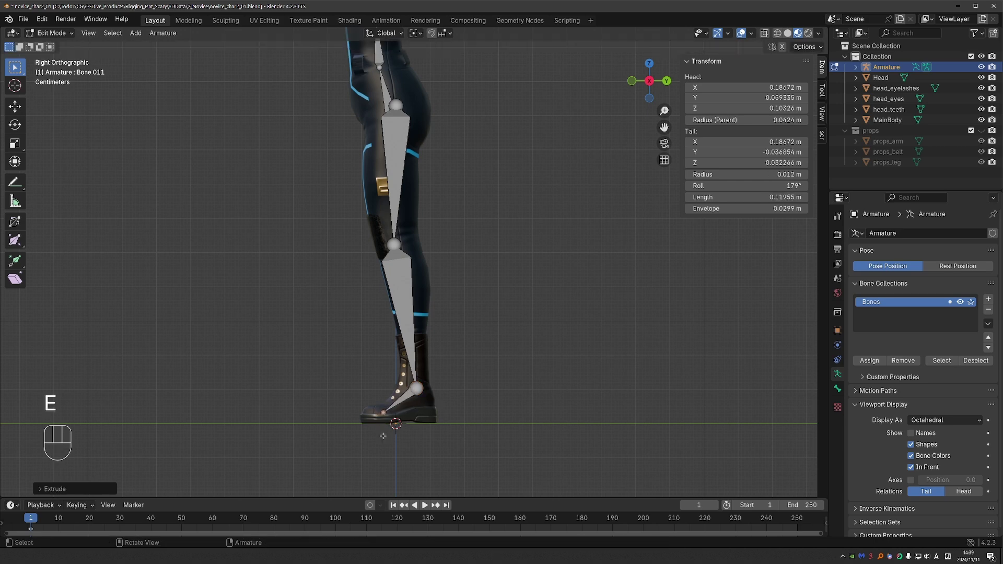
{"action": "key", "text": "e"}
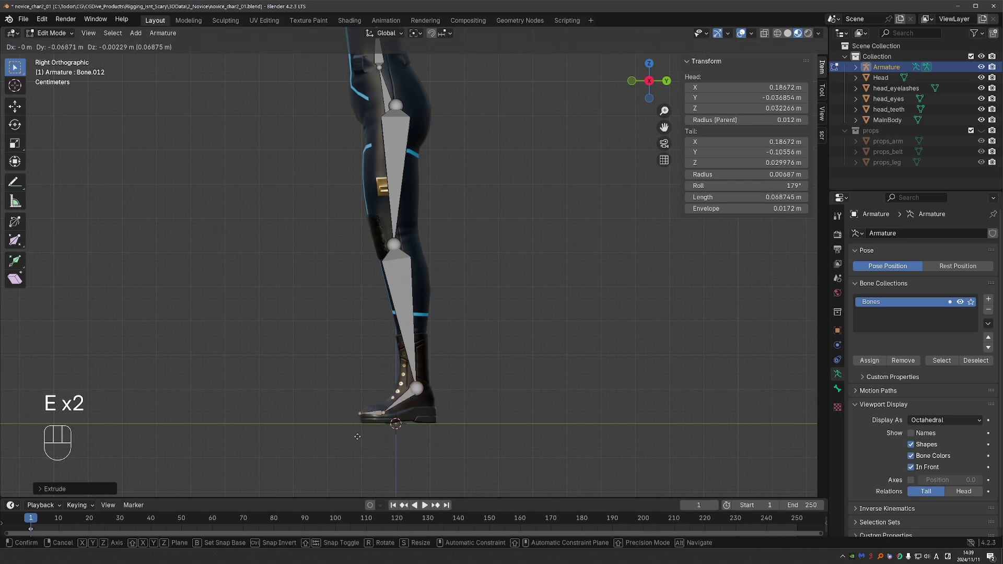
{"action": "left_click", "coordinate": [357, 437]}
In front view, move the knee joint to X 0.13633 m and shift the ankle sideways.
{"action": "key", "text": "d"}
{"action": "mouse_move", "coordinate": [393, 187]}
{"action": "left_mouse_down"}
{"action": "mouse_move", "coordinate": [359, 260]}
{"action": "mouse_move", "coordinate": [398, 317]}
{"action": "left_mouse_up"}
{"action": "right_click_drag", "start_coordinate": [401, 323], "coordinate": [384, 202]}
{"action": "key", "text": "KP_1"}
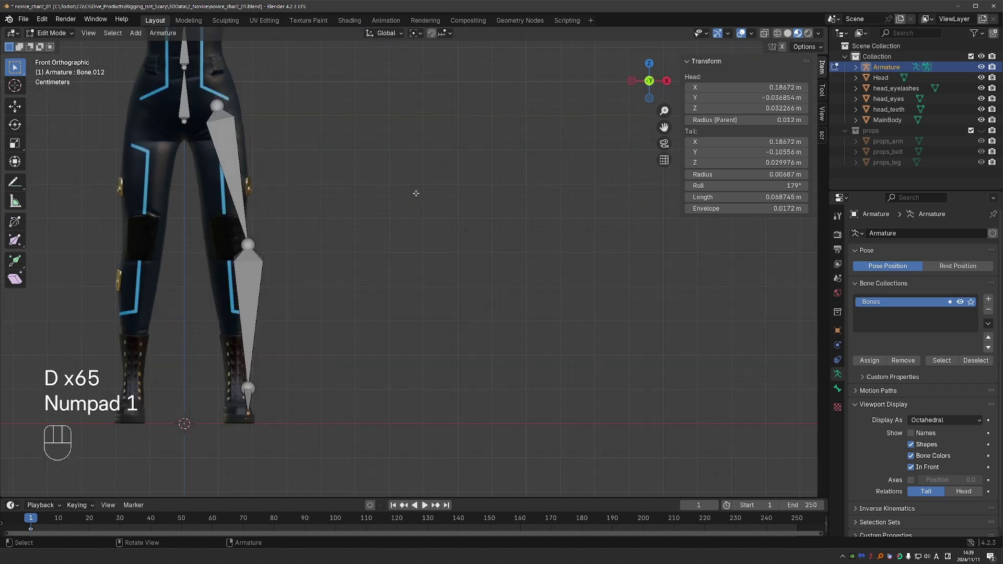
{"action": "left_click", "coordinate": [252, 243]}
{"action": "key", "text": "g"}
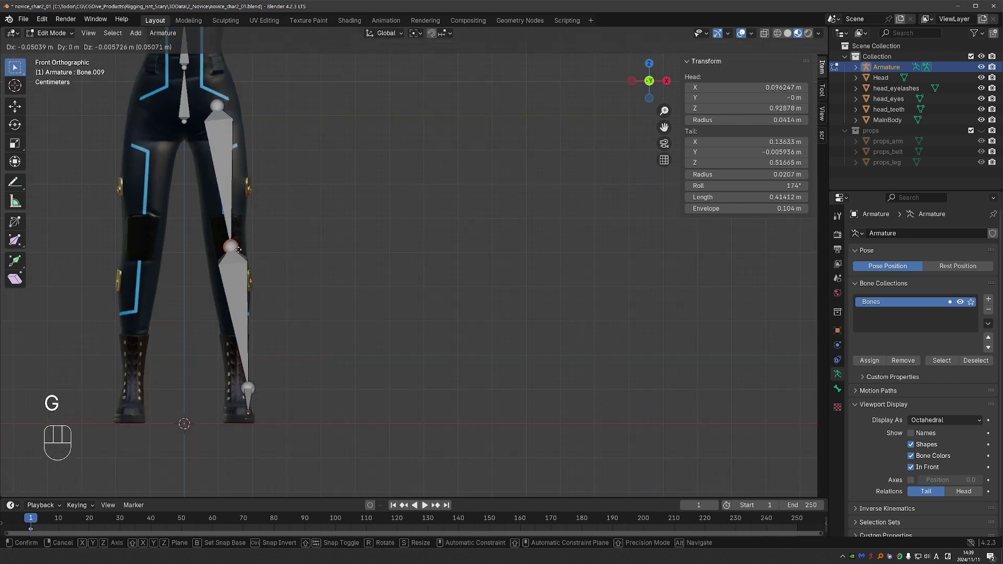
{"action": "left_click", "coordinate": [238, 249]}
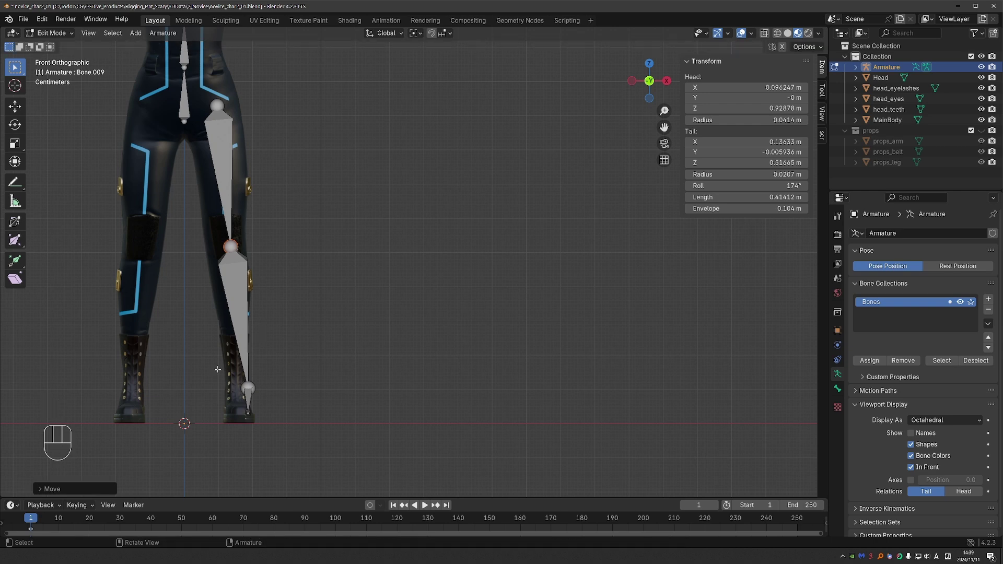
{"action": "left_click", "coordinate": [248, 388]}
{"action": "key", "text": "g"}
{"action": "key", "text": "x"}
{"action": "left_click", "coordinate": [291, 426]}
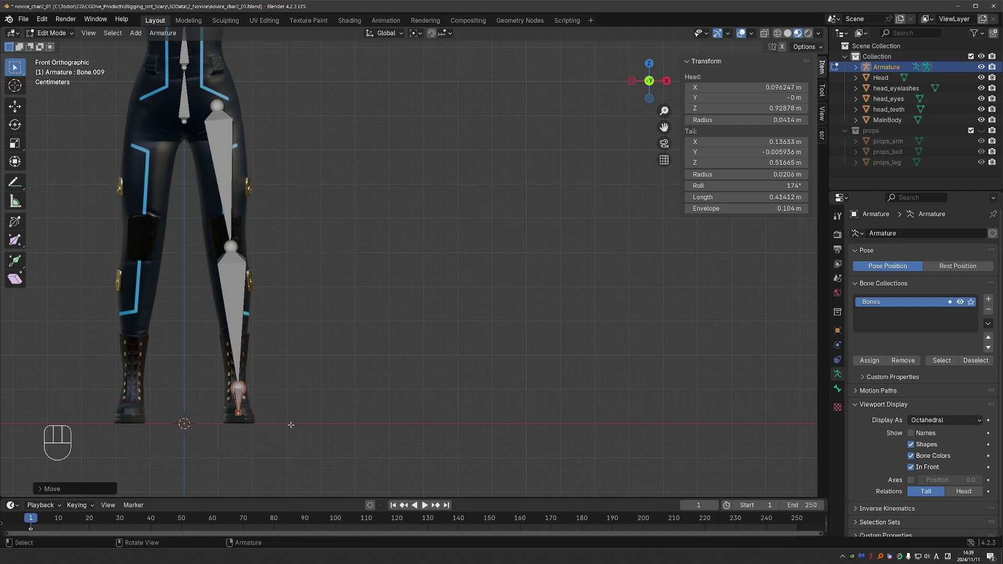
Slide the knee joint along X and draw an annotation check line from hip past ankle.
{"action": "left_click", "coordinate": [231, 247]}
{"action": "key", "text": "g"}
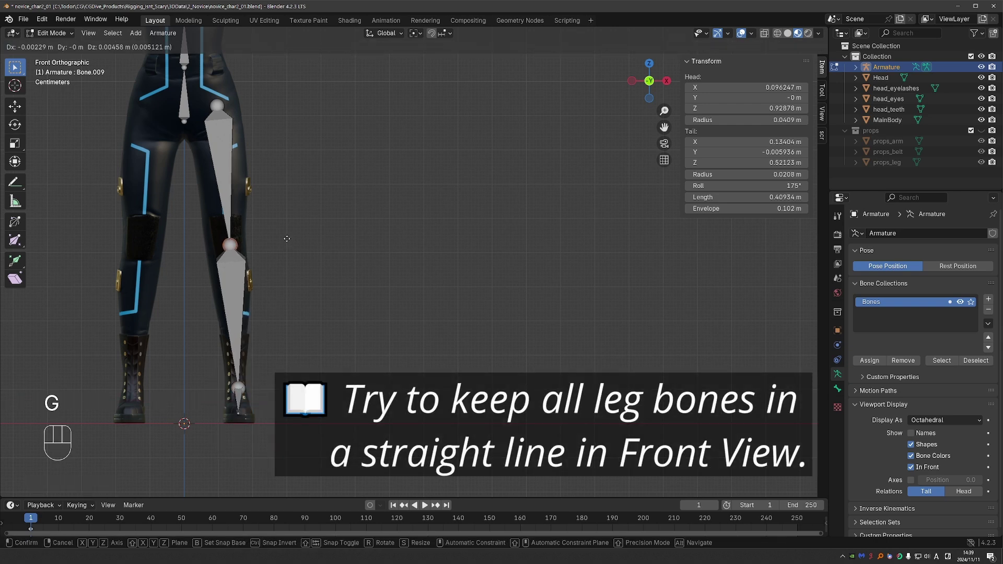
{"action": "key", "text": "x"}
{"action": "left_click", "coordinate": [14, 181]}
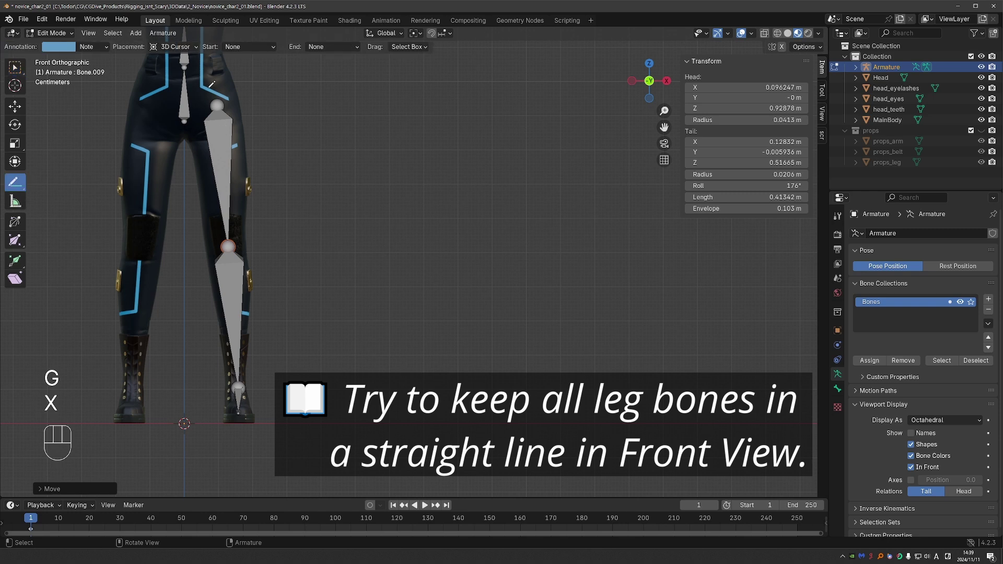
{"action": "mouse_move", "coordinate": [213, 85]}
{"action": "left_mouse_down"}
{"action": "mouse_move", "coordinate": [237, 469]}
{"action": "mouse_move", "coordinate": [247, 461]}
{"action": "left_mouse_up"}
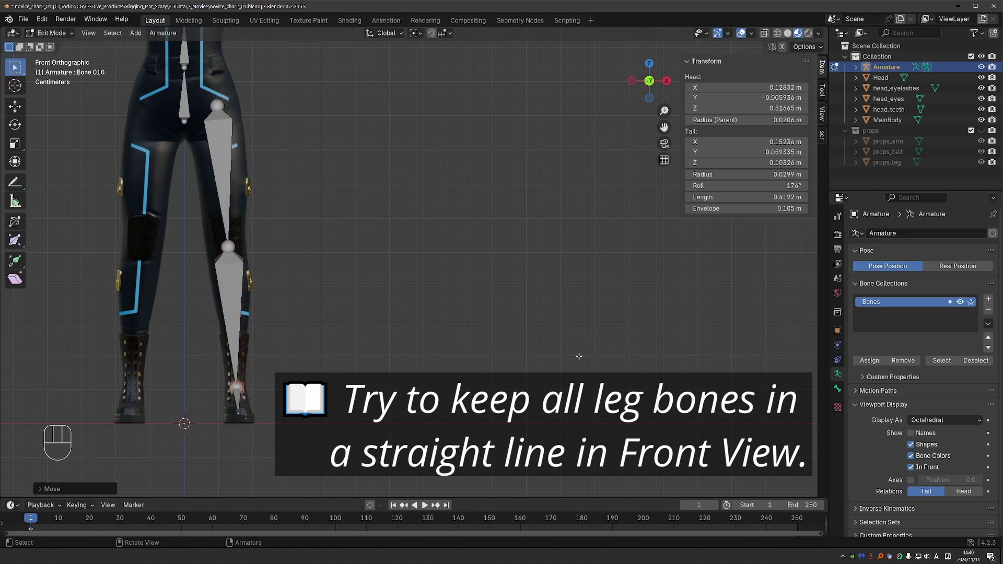
In the side view, undo the last adjustment and reposition the hip joint.
{"action": "key", "text": "KP_3"}
{"action": "key", "text": "ctrl+z"}
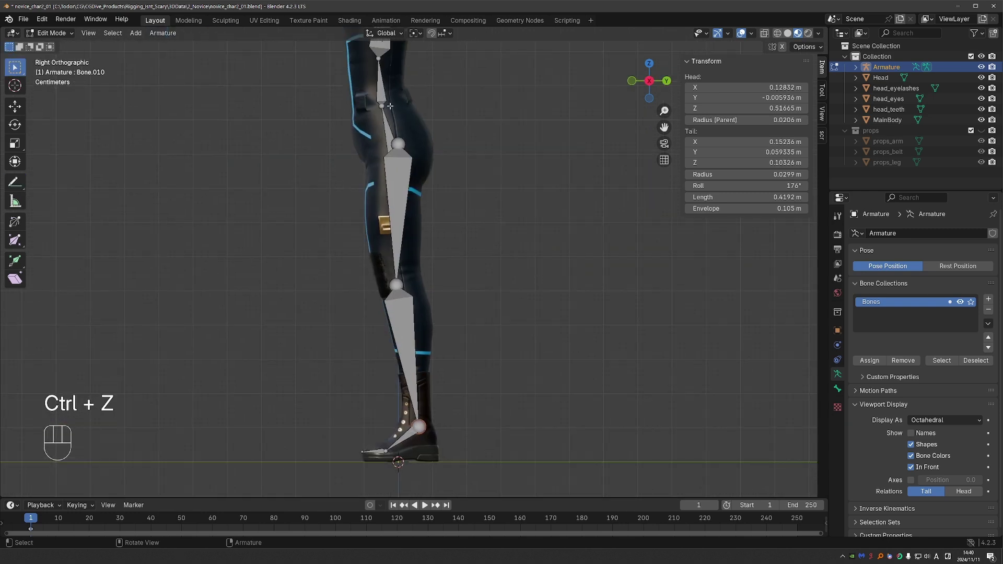
{"action": "left_click", "coordinate": [401, 140]}
{"action": "key", "text": "g"}
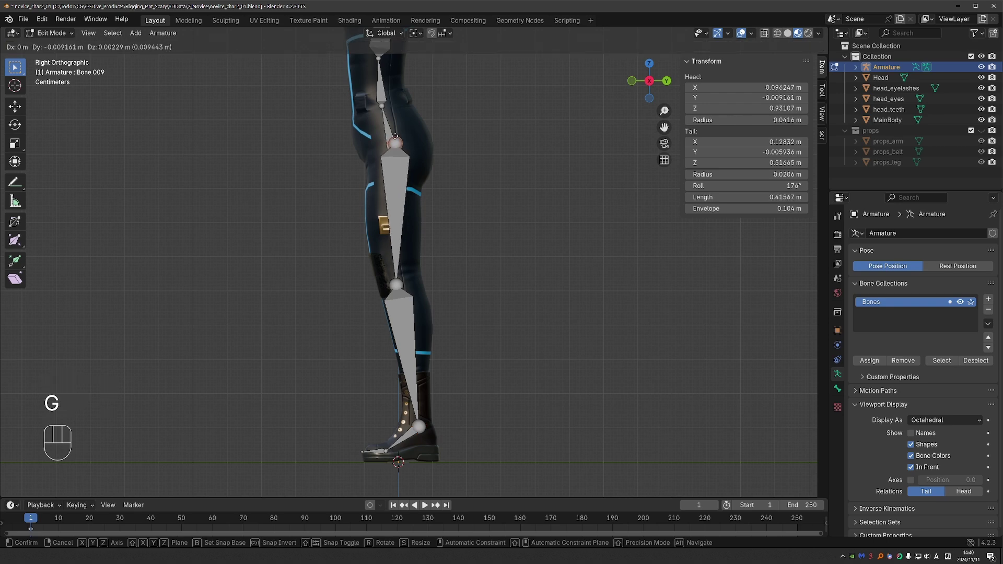
{"action": "left_click", "coordinate": [391, 140]}
Sketch guide marks around the hip, nudge the hip joint again, then erase the marks.
{"action": "key", "text": "d"}
{"action": "mouse_move", "coordinate": [365, 135]}
{"action": "left_mouse_down"}
{"action": "mouse_move", "coordinate": [367, 122]}
{"action": "mouse_move", "coordinate": [418, 113]}
{"action": "left_mouse_up"}
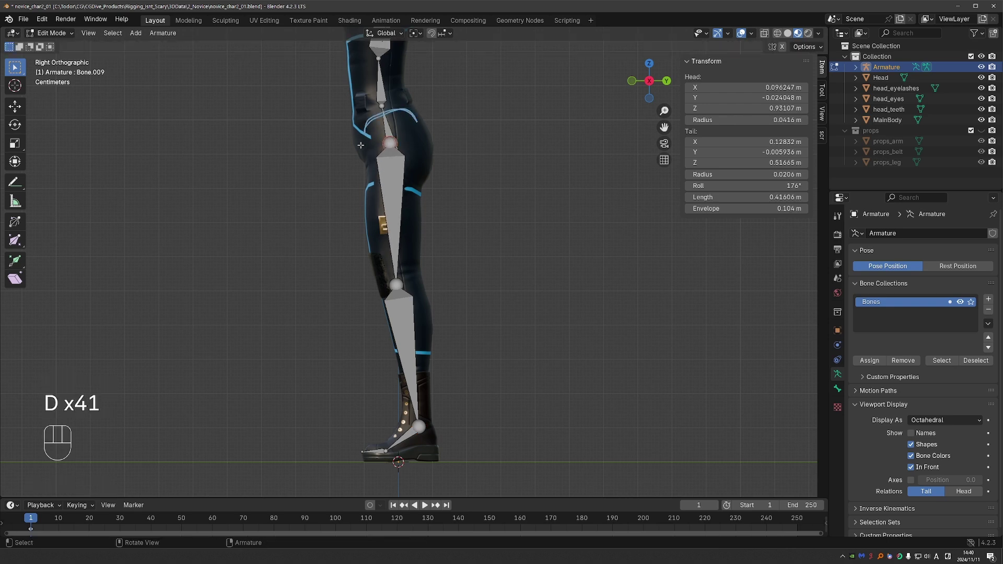
{"action": "key", "text": "g"}
{"action": "left_click", "coordinate": [396, 146]}
{"action": "key", "text": "d"}
{"action": "mouse_move", "coordinate": [363, 134]}
{"action": "left_mouse_down"}
{"action": "mouse_move", "coordinate": [380, 175]}
{"action": "mouse_move", "coordinate": [430, 167]}
{"action": "left_mouse_up"}
{"action": "mouse_move", "coordinate": [429, 167]}
{"action": "right_mouse_down"}
{"action": "mouse_move", "coordinate": [448, 156]}
{"action": "mouse_move", "coordinate": [413, 172]}
{"action": "right_mouse_up"}
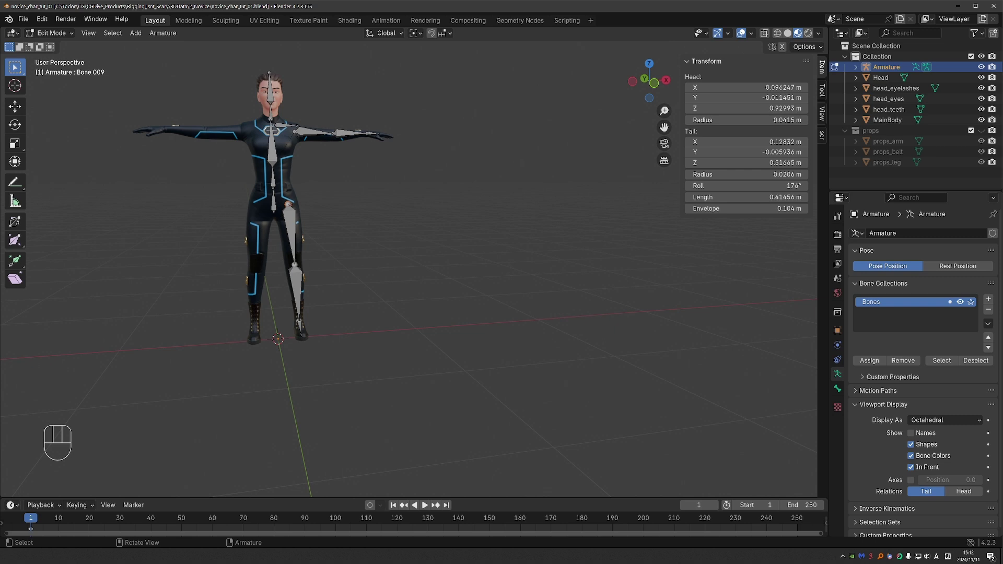
Select the upper-arm and forearm bones and try a roll, then cancel it.
{"action": "middle_click_drag", "start_coordinate": [316, 168], "coordinate": [300, 166]}
{"action": "middle_click_drag", "start_coordinate": [300, 166], "coordinate": [324, 215], "text": "shift"}
{"action": "scroll", "coordinate": [296, 183], "scroll_direction": "up", "scroll_amount": 5}
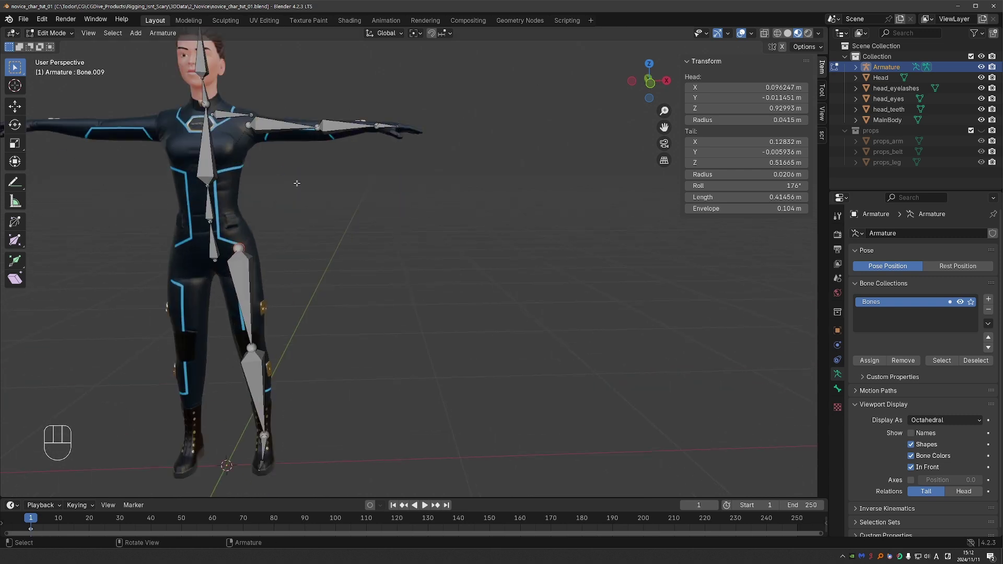
{"action": "middle_click_drag", "start_coordinate": [296, 183], "coordinate": [358, 289], "text": "shift"}
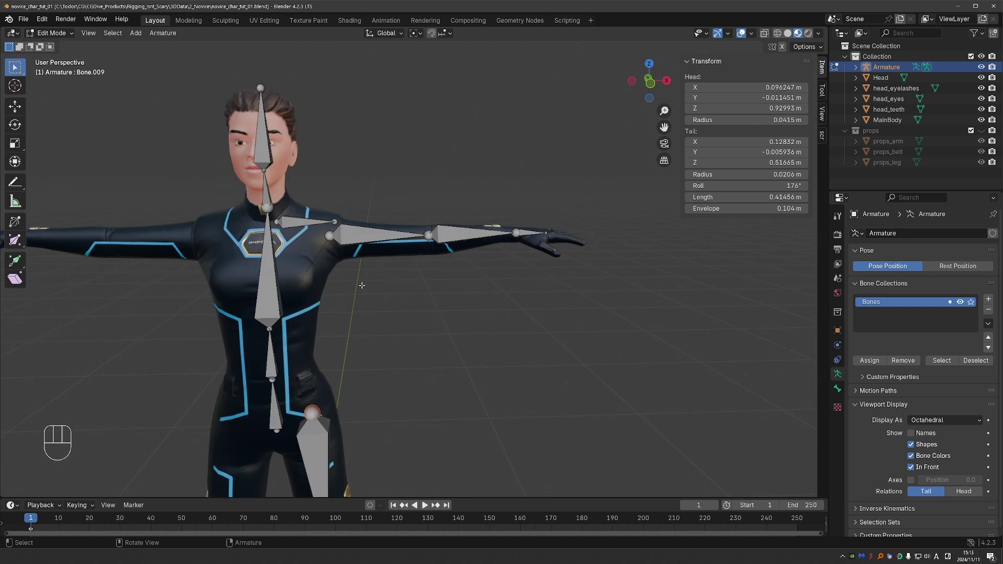
{"action": "left_click", "coordinate": [373, 234]}
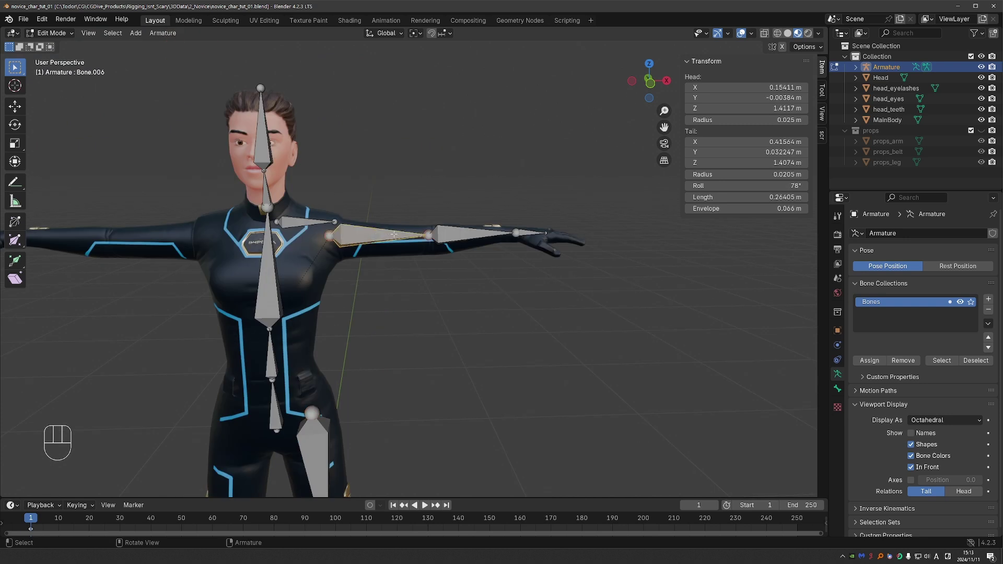
{"action": "left_click", "coordinate": [473, 233], "text": "shift"}
{"action": "key", "text": "ctrl+r"}
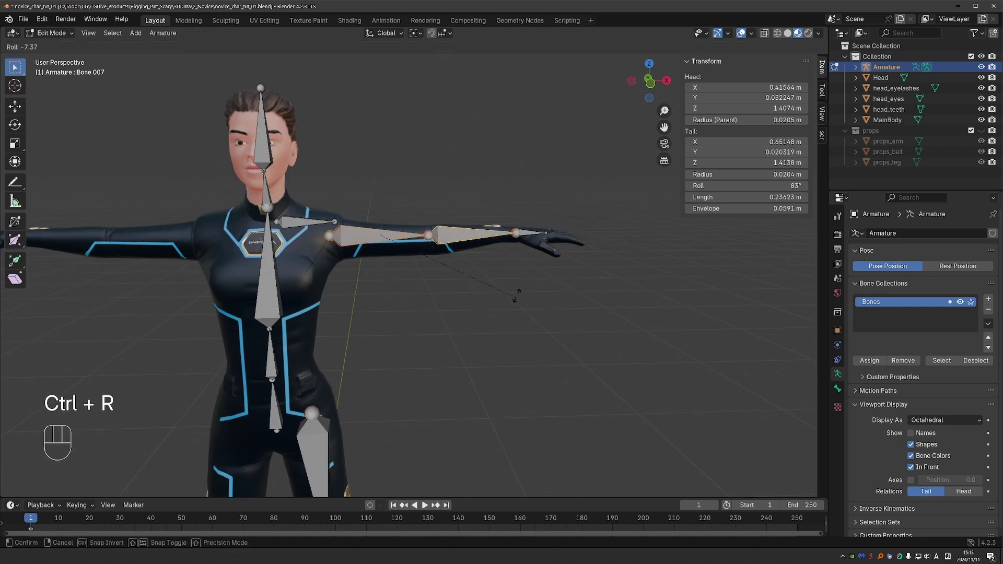
{"action": "right_click", "coordinate": [512, 261]}
{"action": "middle_click_drag", "start_coordinate": [496, 208], "coordinate": [477, 209]}
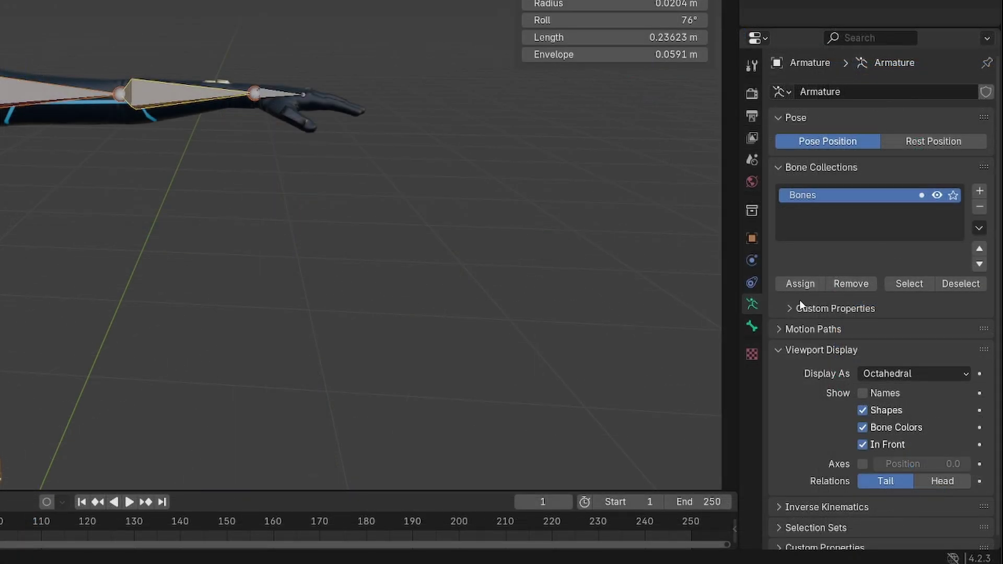
Show bone axes and roll the forearm bone to about 87°.
{"action": "left_click", "coordinate": [863, 464]}
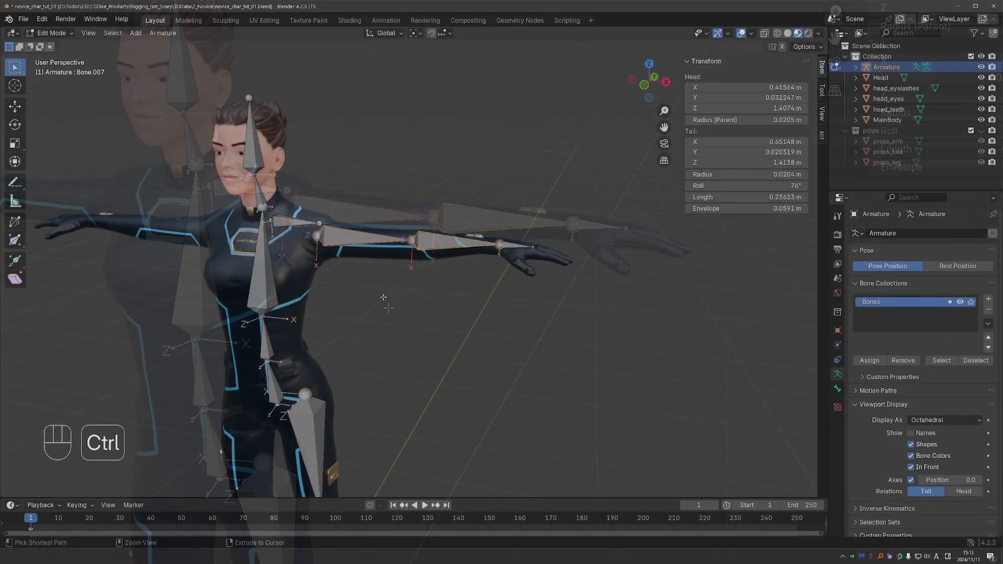
{"action": "key", "text": "ctrl+r"}
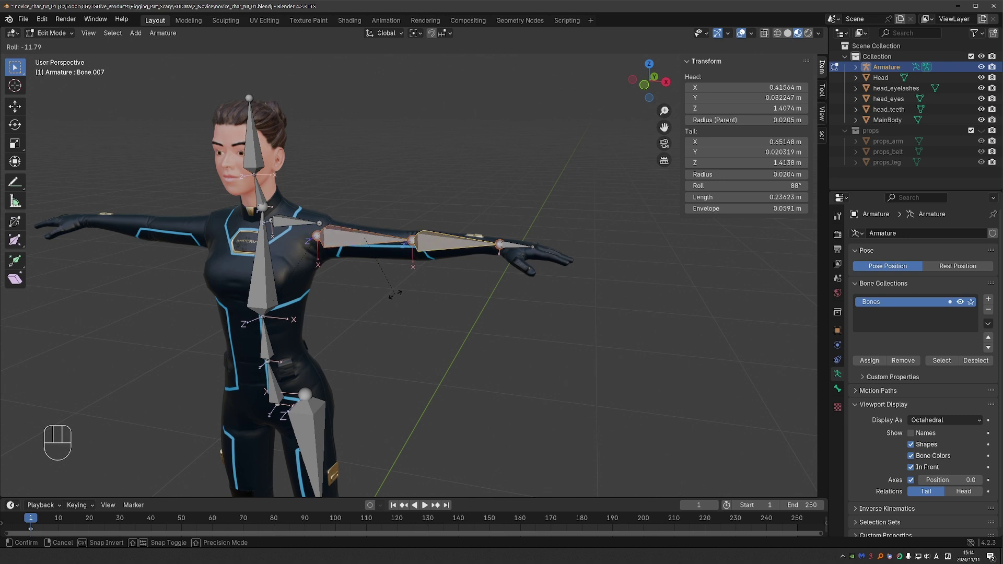
{"action": "left_click", "coordinate": [395, 294]}
{"action": "middle_click_drag", "start_coordinate": [364, 273], "coordinate": [458, 195]}
{"action": "key", "text": "d"}
{"action": "key", "text": "d"}
{"action": "key", "text": "d"}
{"action": "key", "text": "d"}
{"action": "key", "text": "d"}
{"action": "key", "text": "d"}
{"action": "key", "text": "d"}
{"action": "key", "text": "d"}
{"action": "key", "text": "d"}
{"action": "key", "text": "d"}
{"action": "key", "text": "d"}
{"action": "key", "text": "d"}
{"action": "key", "text": "d"}
{"action": "key", "text": "d"}
{"action": "key", "text": "d"}
Enter Pose Mode, set Transform Orientation to Local and choose the Rotate tool.
{"action": "key", "text": "Tab"}
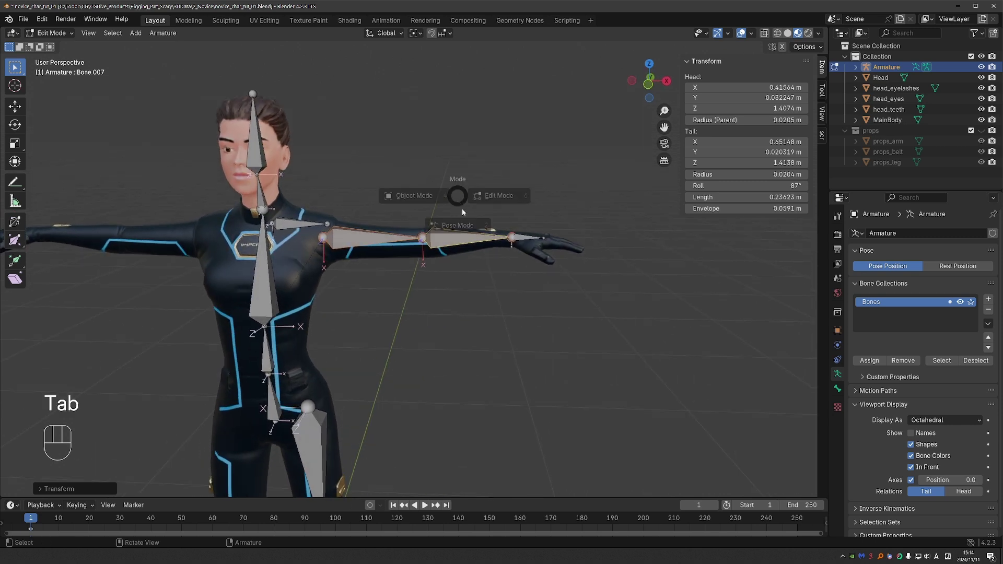
{"action": "left_click", "coordinate": [463, 267]}
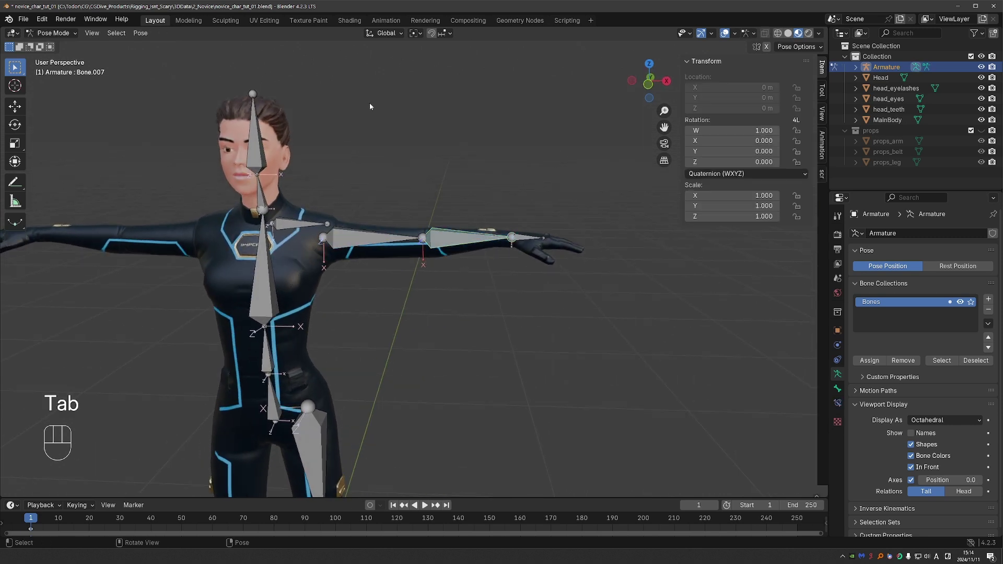
{"action": "left_click", "coordinate": [385, 33]}
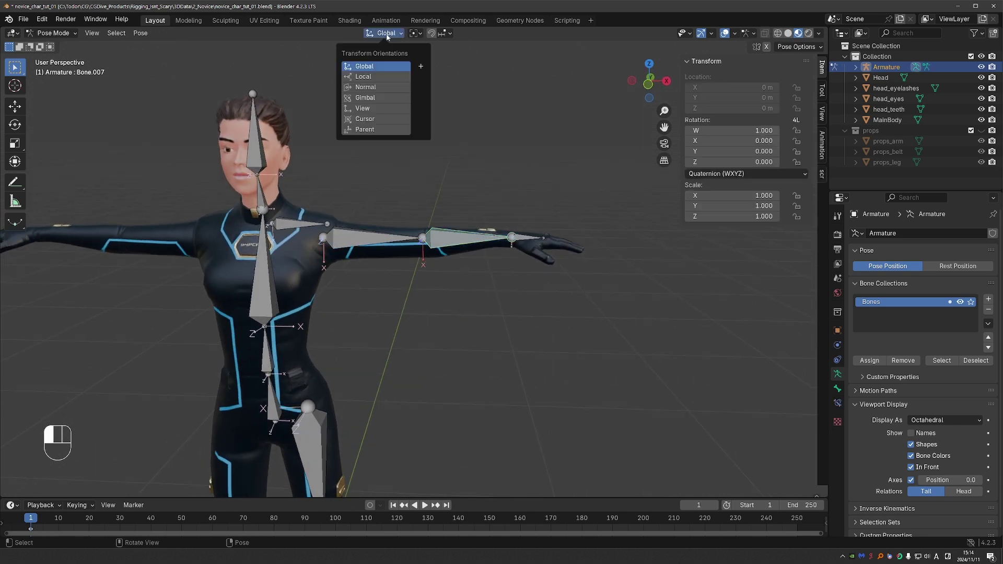
{"action": "left_click", "coordinate": [379, 79]}
{"action": "left_click", "coordinate": [16, 126]}
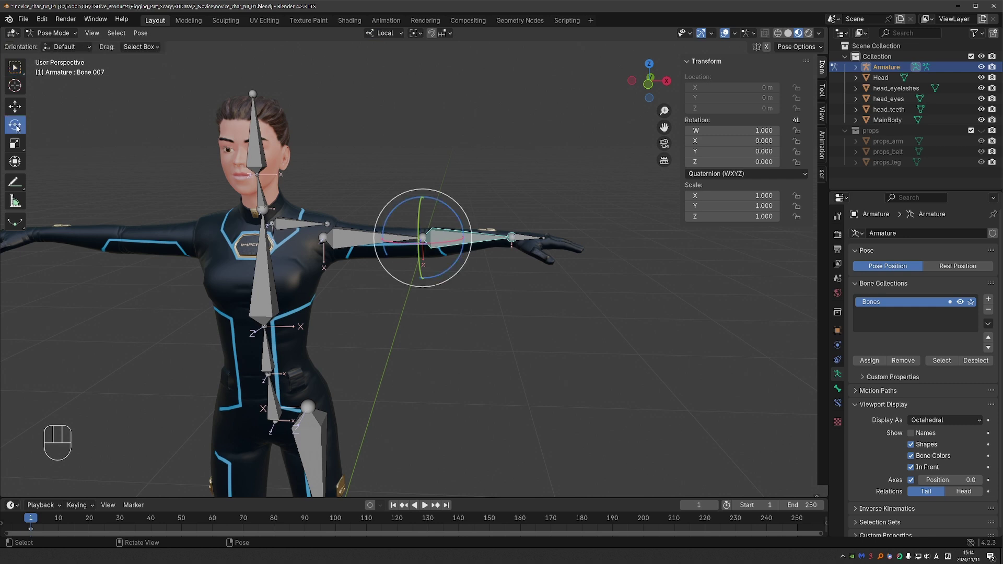
Test-bend the forearm on its local X axis, cancel, and return to Edit Mode.
{"action": "middle_click_drag", "start_coordinate": [468, 248], "coordinate": [442, 279]}
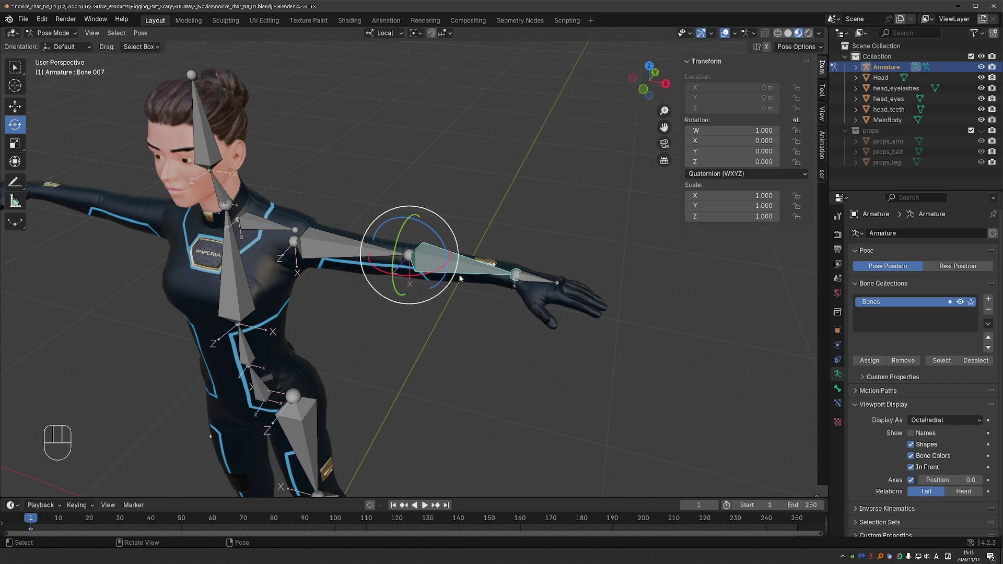
{"action": "middle_click_drag", "start_coordinate": [457, 278], "coordinate": [431, 308]}
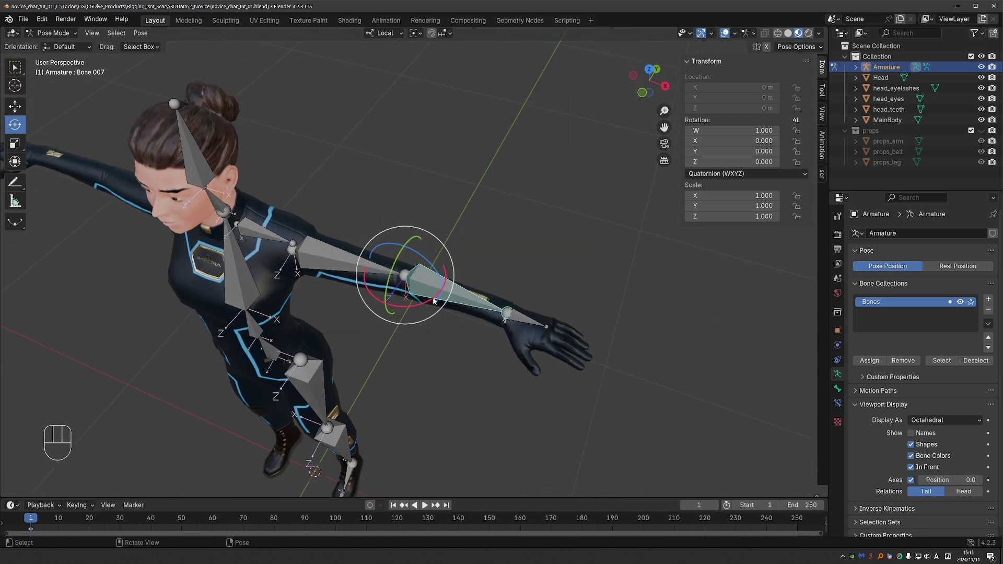
{"action": "left_click_drag", "start_coordinate": [426, 305], "coordinate": [369, 355]}
{"action": "right_click", "coordinate": [368, 355]}
{"action": "middle_click_drag", "start_coordinate": [368, 355], "coordinate": [381, 288]}
{"action": "key", "text": "Tab"}
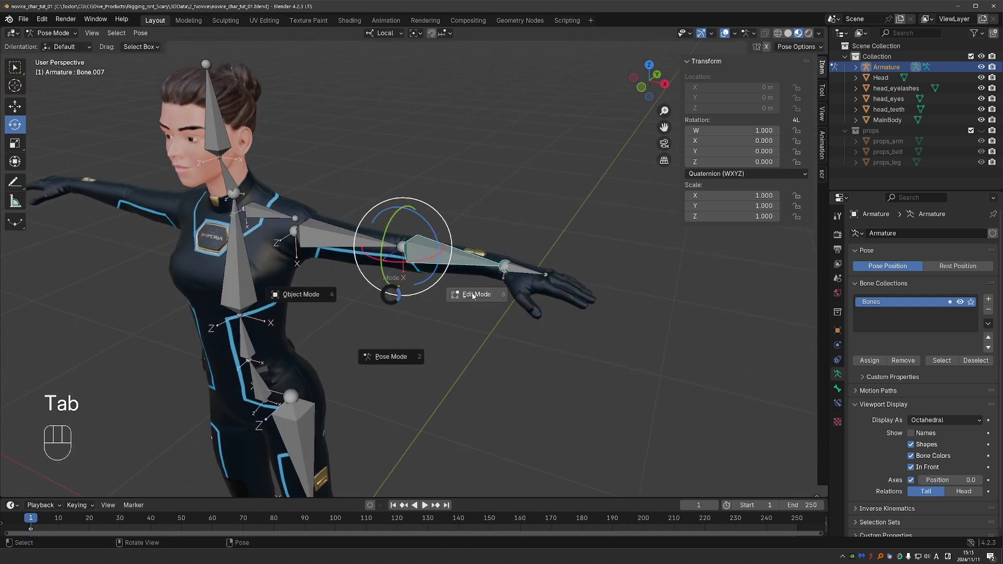
{"action": "left_click", "coordinate": [501, 299]}
{"action": "left_click", "coordinate": [374, 242], "text": "shift"}
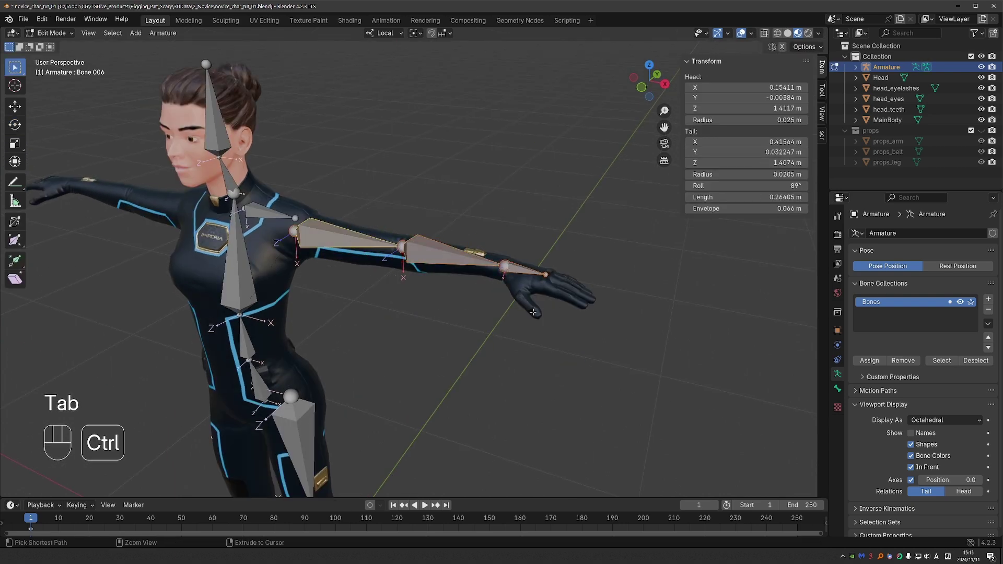
Roll the upper-arm and forearm bones to about 50° and test-bend the forearm in Pose Mode.
{"action": "key", "text": "ctrl+r"}
{"action": "left_click", "coordinate": [437, 299]}
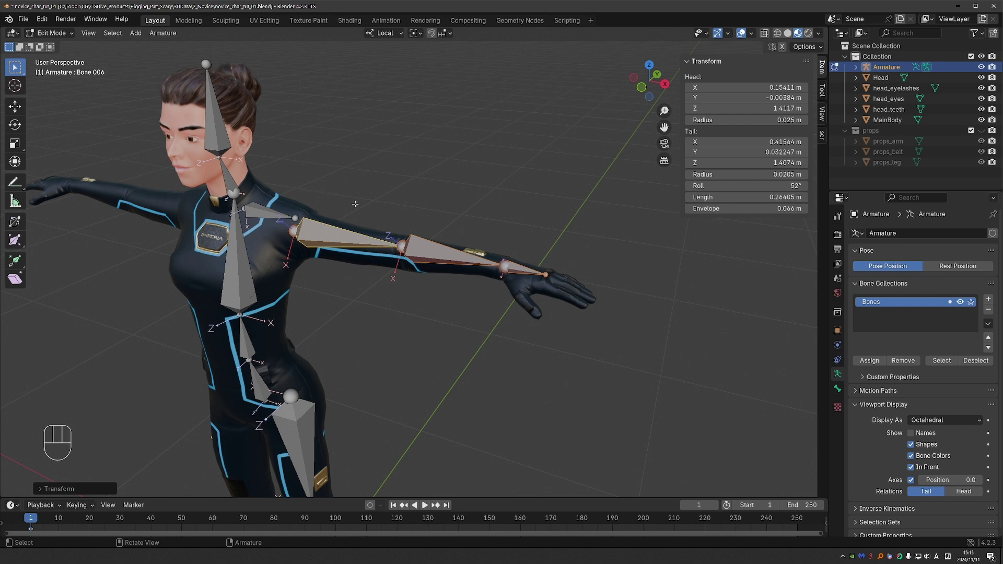
{"action": "key", "text": "Tab"}
{"action": "left_click", "coordinate": [425, 258]}
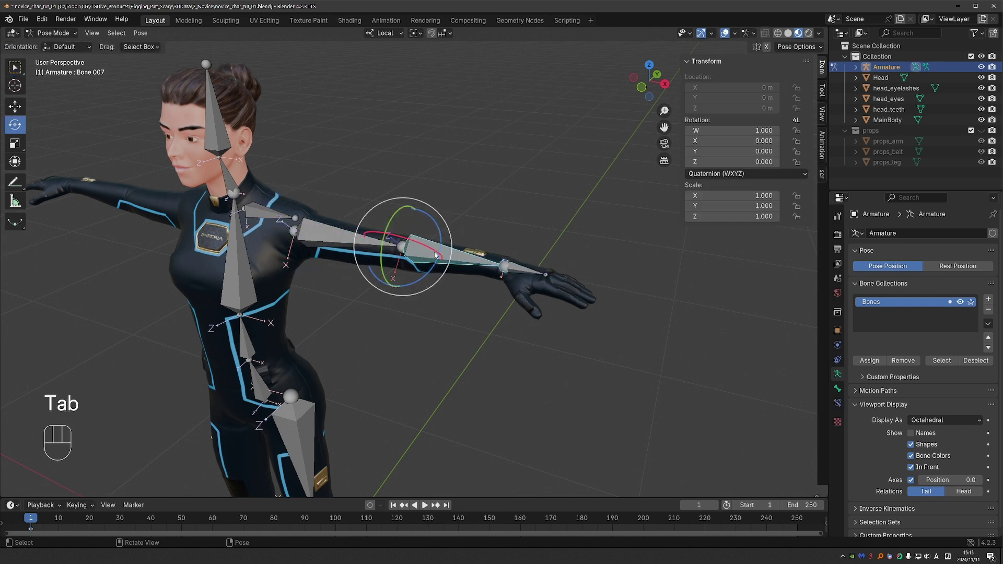
{"action": "left_click_drag", "start_coordinate": [435, 253], "coordinate": [403, 241]}
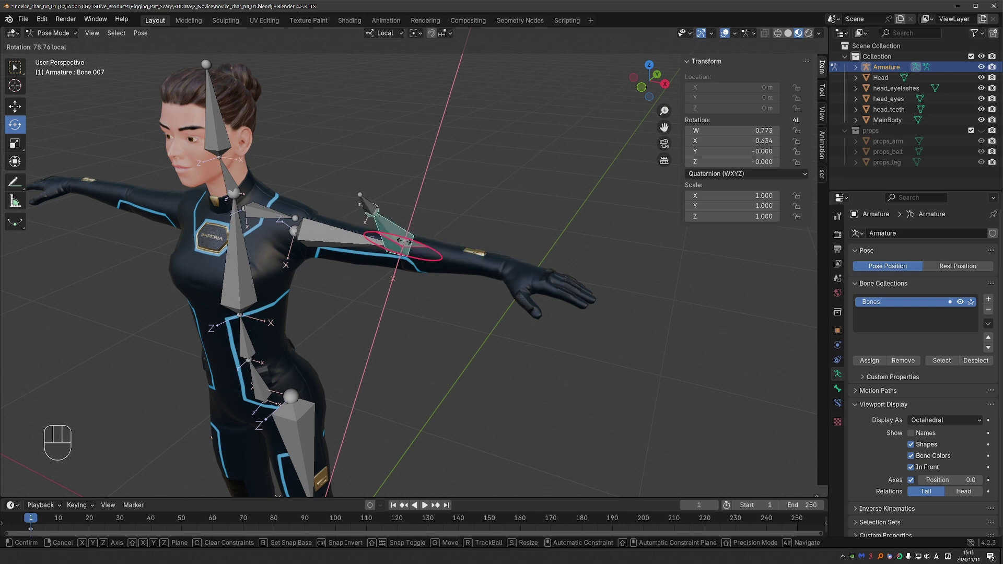
{"action": "right_click", "coordinate": [403, 242]}
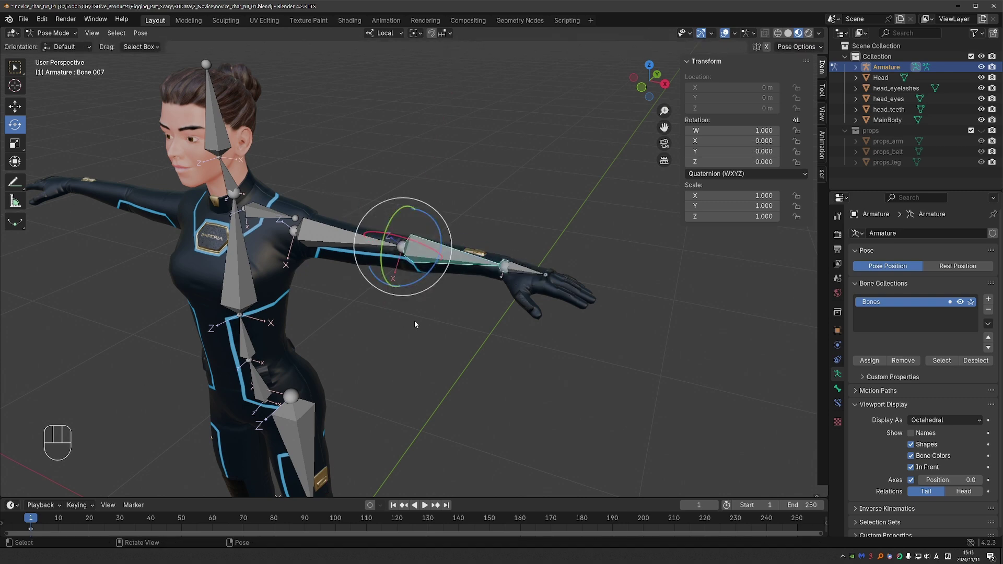
Freely rotate the forearm from a top-down view, cancel, and return to Edit Mode.
{"action": "middle_click_drag", "start_coordinate": [406, 311], "coordinate": [448, 378]}
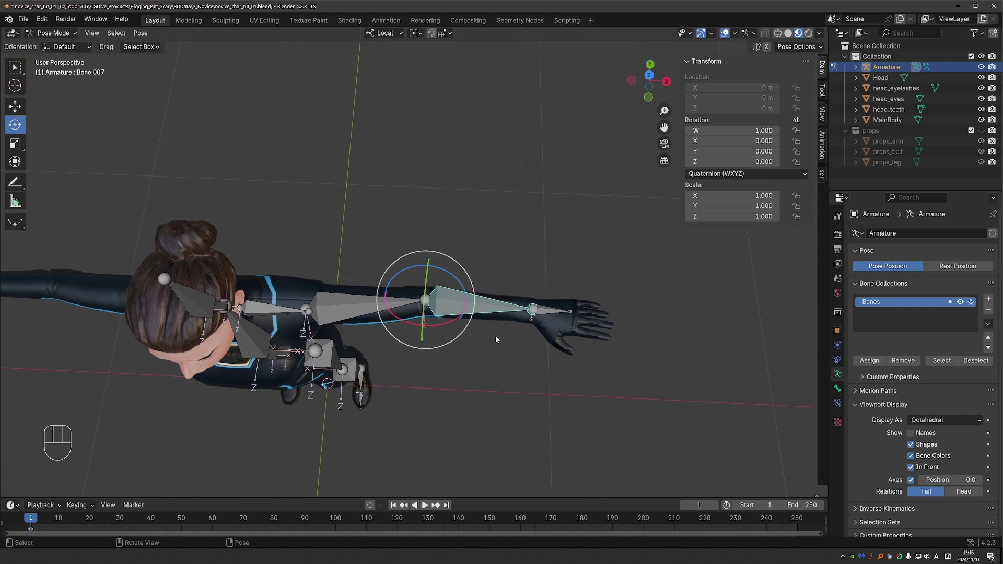
{"action": "key", "text": "r"}
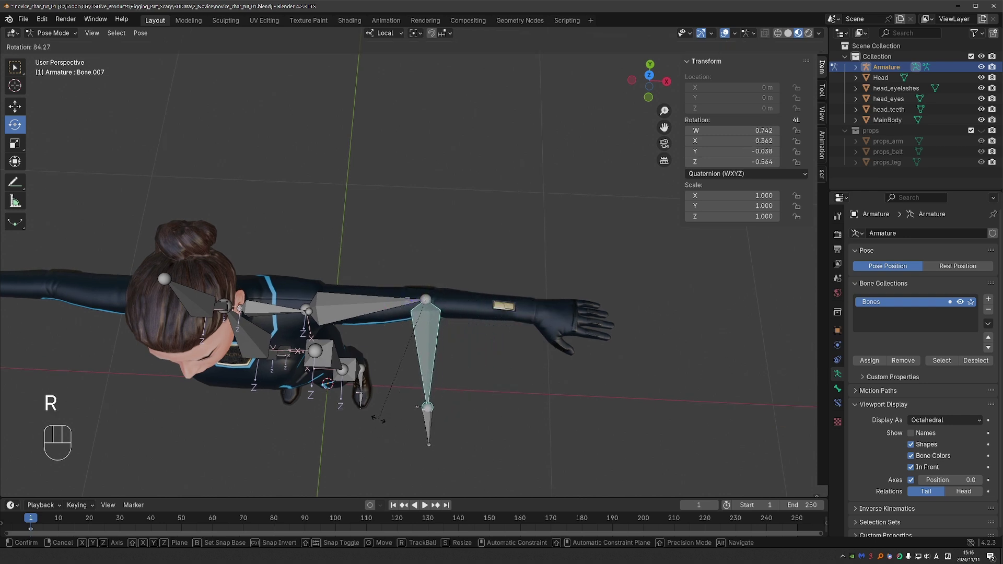
{"action": "right_click", "coordinate": [378, 419]}
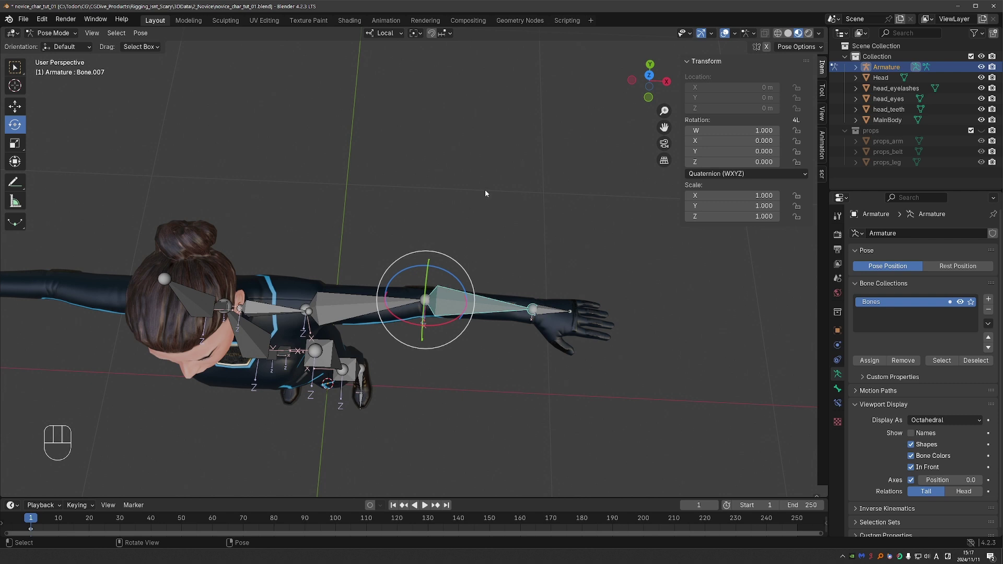
{"action": "middle_click_drag", "start_coordinate": [485, 194], "coordinate": [453, 247]}
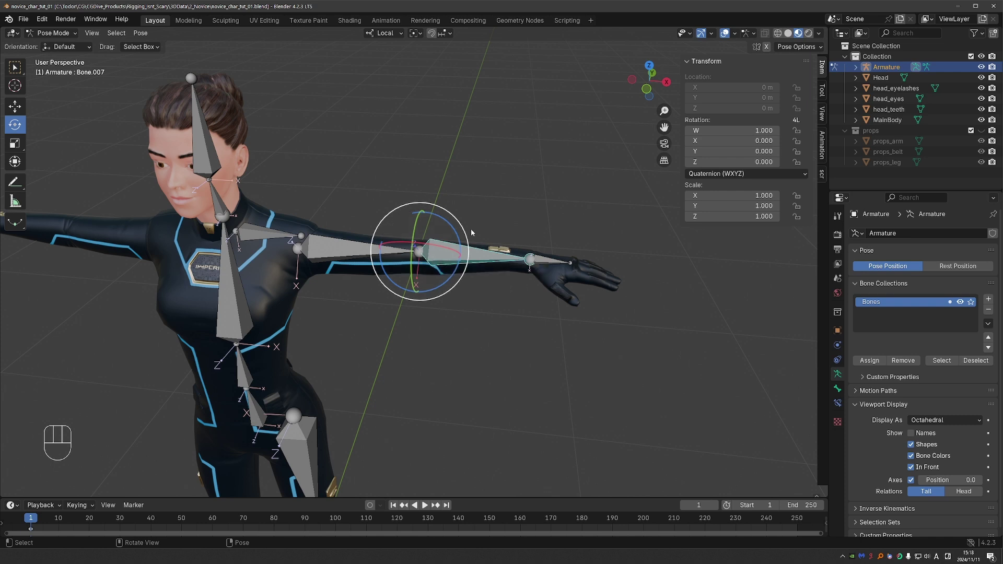
{"action": "key", "text": "Tab"}
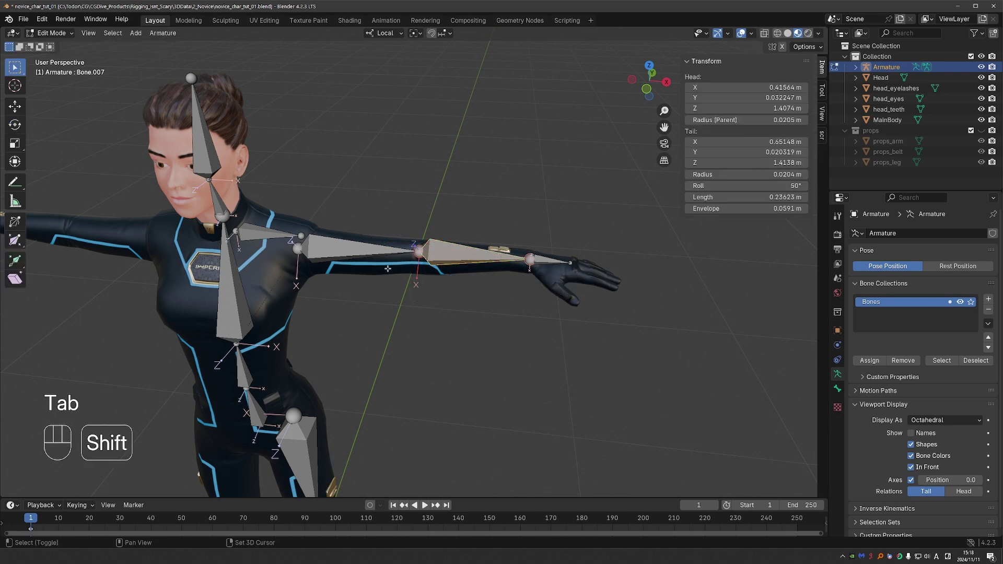
Roll the upper-arm and forearm bones together.
{"action": "left_click", "coordinate": [369, 254], "text": "shift"}
{"action": "middle_click_drag", "start_coordinate": [535, 307], "coordinate": [470, 308]}
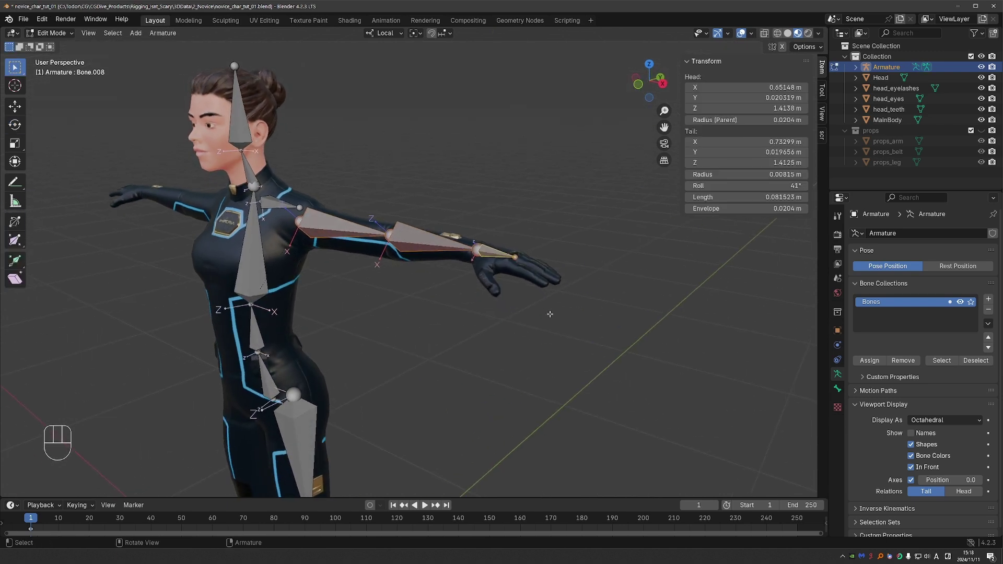
{"action": "key", "text": "ctrl+r"}
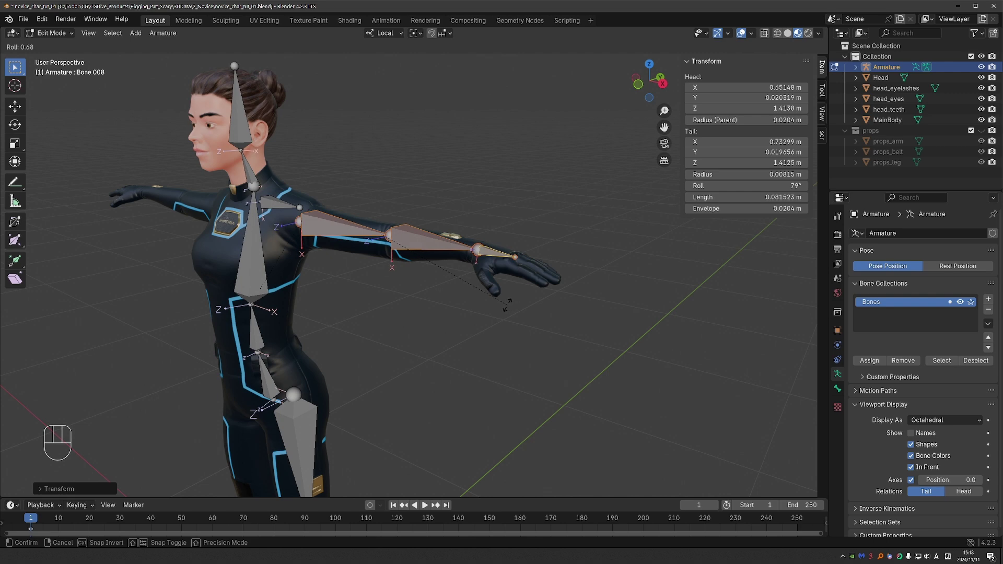
{"action": "left_click", "coordinate": [508, 306]}
Roll the hand bone to 95°.
{"action": "left_click", "coordinate": [504, 258]}
{"action": "key", "text": "ctrl+r"}
{"action": "left_click", "coordinate": [470, 337]}
{"action": "middle_click_drag", "start_coordinate": [445, 364], "coordinate": [471, 360]}
{"action": "scroll", "coordinate": [471, 360], "scroll_direction": "down", "scroll_amount": 2}
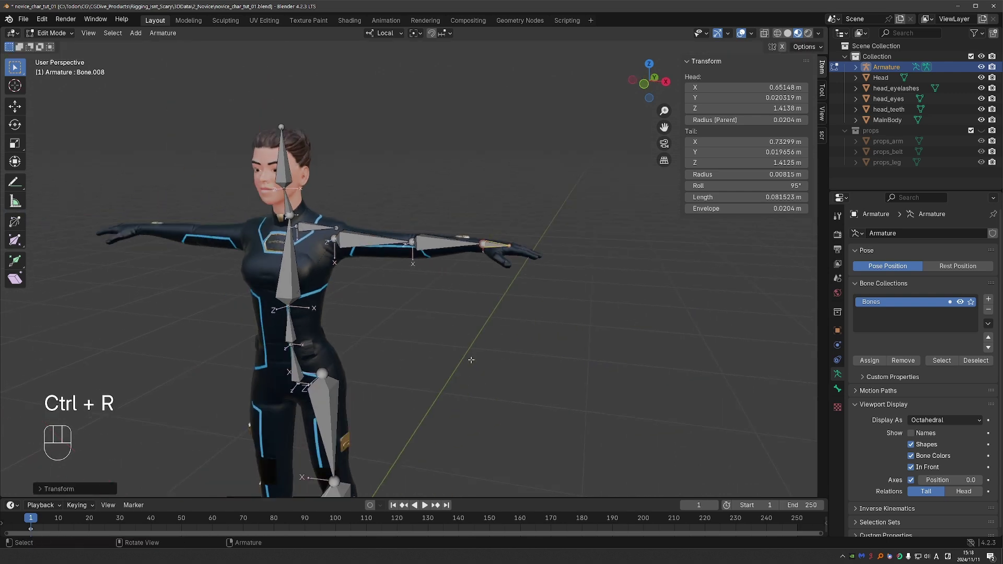
Roll the clavicle bone, leaving it at 90°.
{"action": "left_click", "coordinate": [316, 228]}
{"action": "scroll", "coordinate": [321, 240], "scroll_direction": "up", "scroll_amount": 2}
{"action": "middle_click_drag", "start_coordinate": [339, 293], "coordinate": [333, 309]}
{"action": "key", "text": "ctrl+r"}
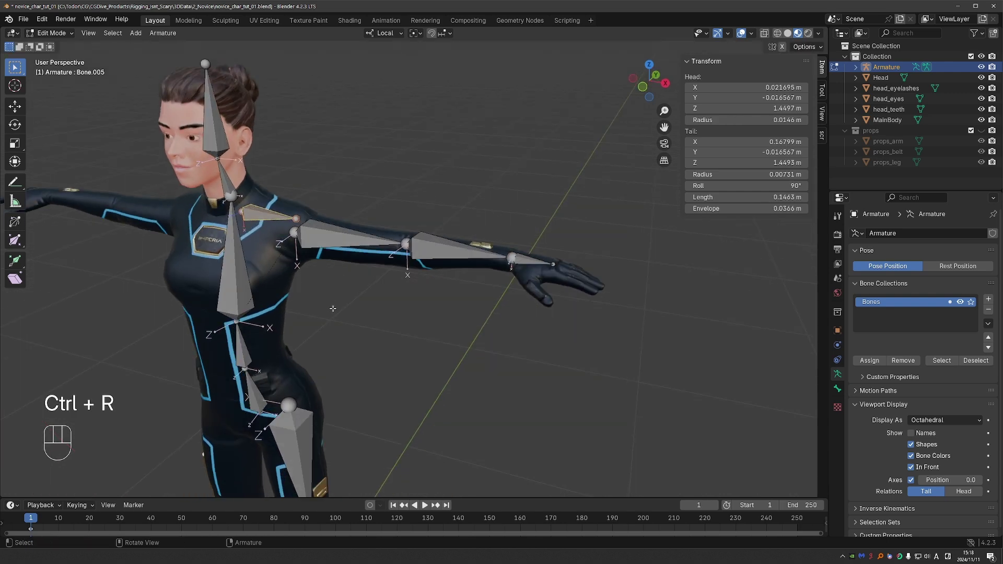
{"action": "key", "text": "ctrl+r"}
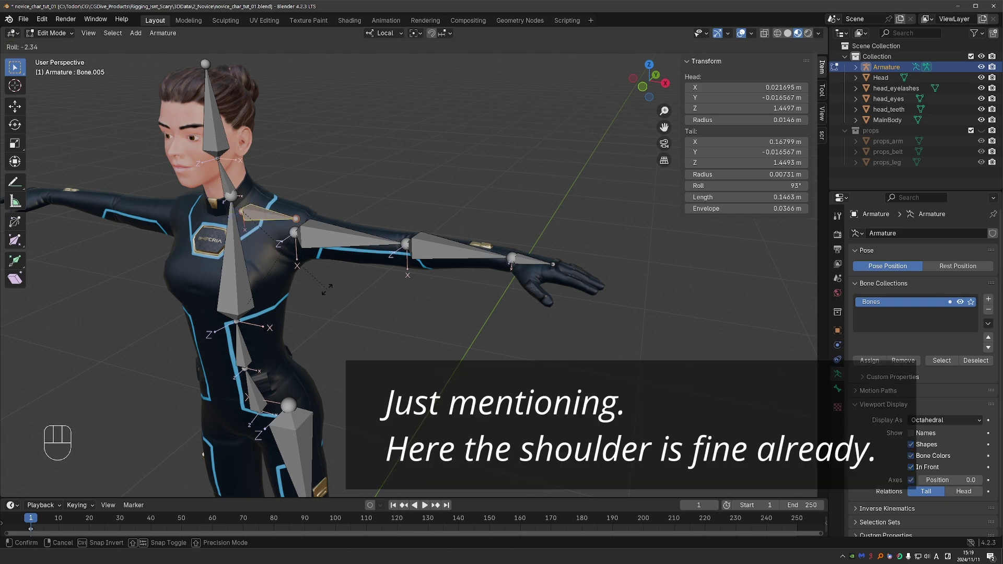
{"action": "left_click", "coordinate": [326, 290]}
{"action": "mouse_move", "coordinate": [326, 291]}
{"action": "middle_mouse_down"}
{"action": "mouse_move", "coordinate": [321, 369]}
{"action": "mouse_move", "coordinate": [334, 335]}
{"action": "mouse_move", "coordinate": [325, 303]}
{"action": "middle_mouse_up"}
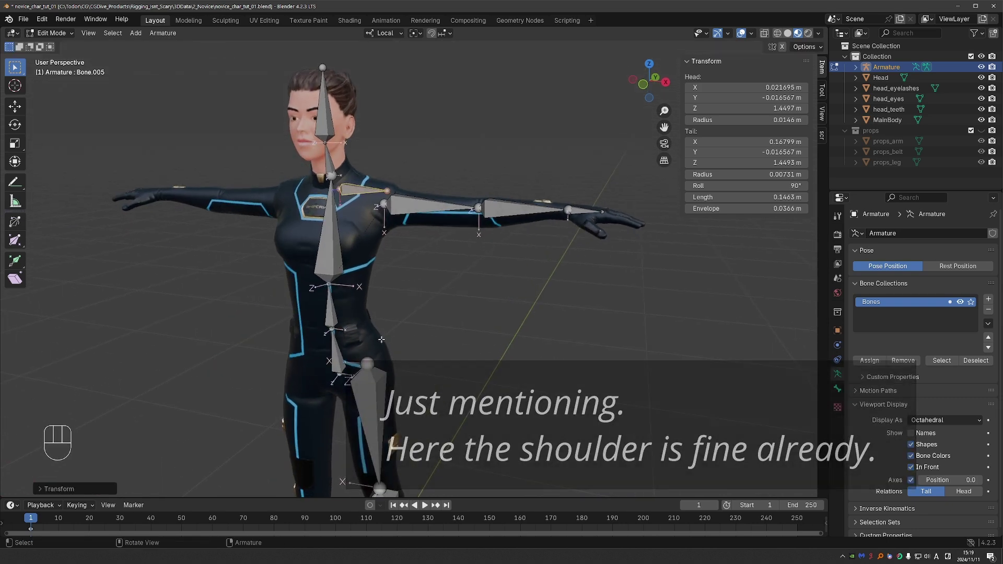
Try moving the spine bone's tail, then cancel the move.
{"action": "left_click", "coordinate": [331, 286]}
{"action": "key", "text": "g"}
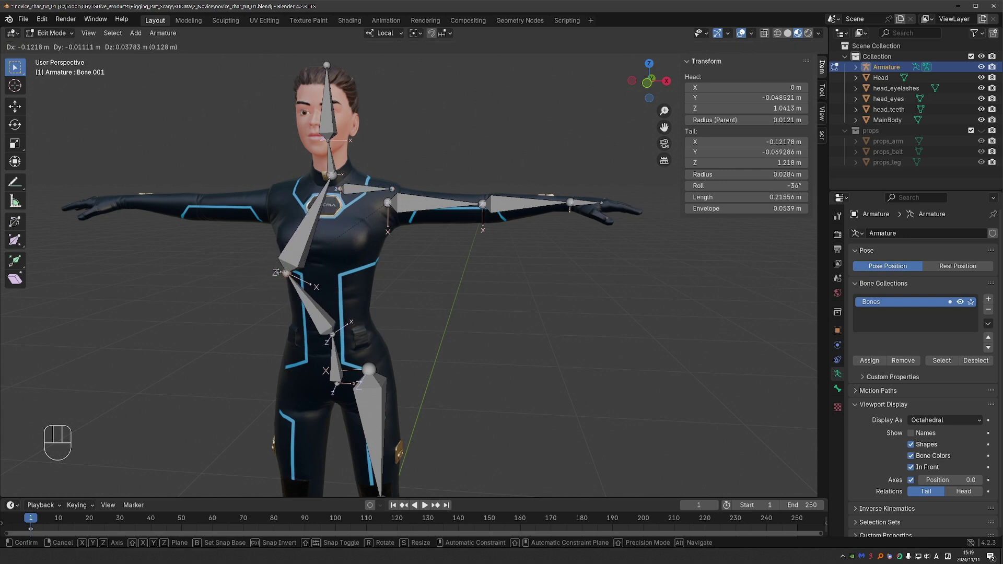
{"action": "right_click", "coordinate": [324, 280]}
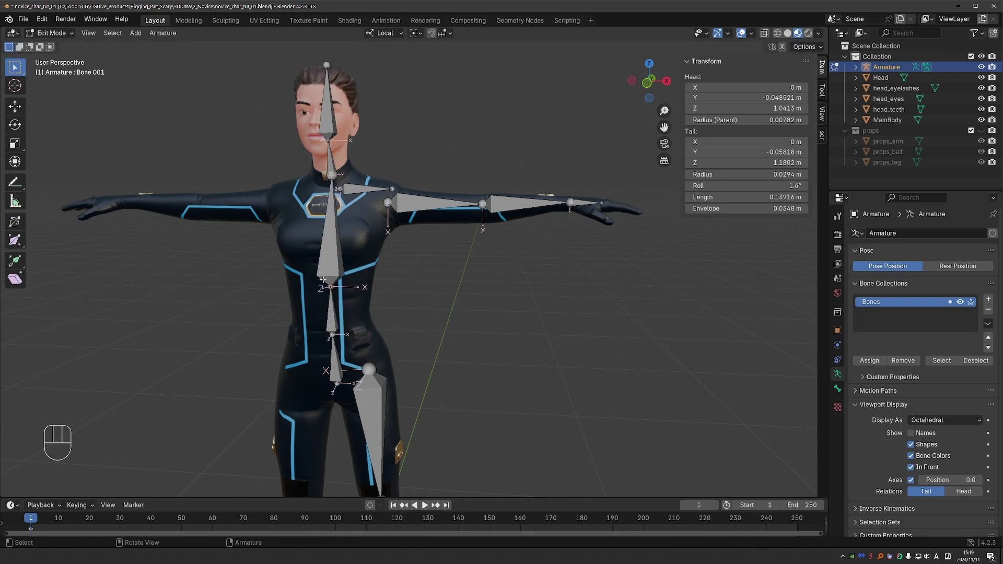
{"action": "middle_click_drag", "start_coordinate": [599, 345], "coordinate": [595, 343]}
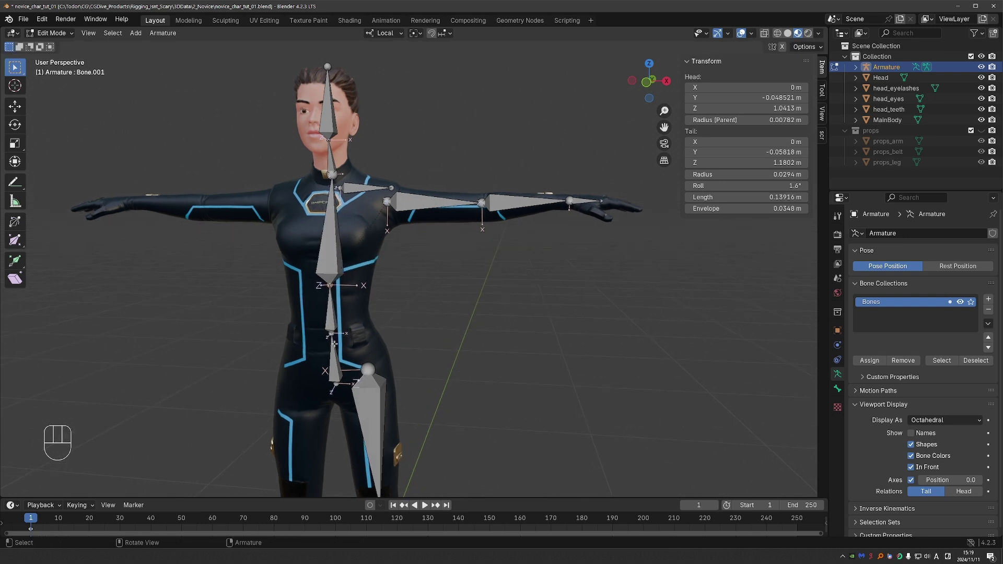
Set the lower spine bone's roll to 0 in the sidebar.
{"action": "left_click", "coordinate": [335, 352]}
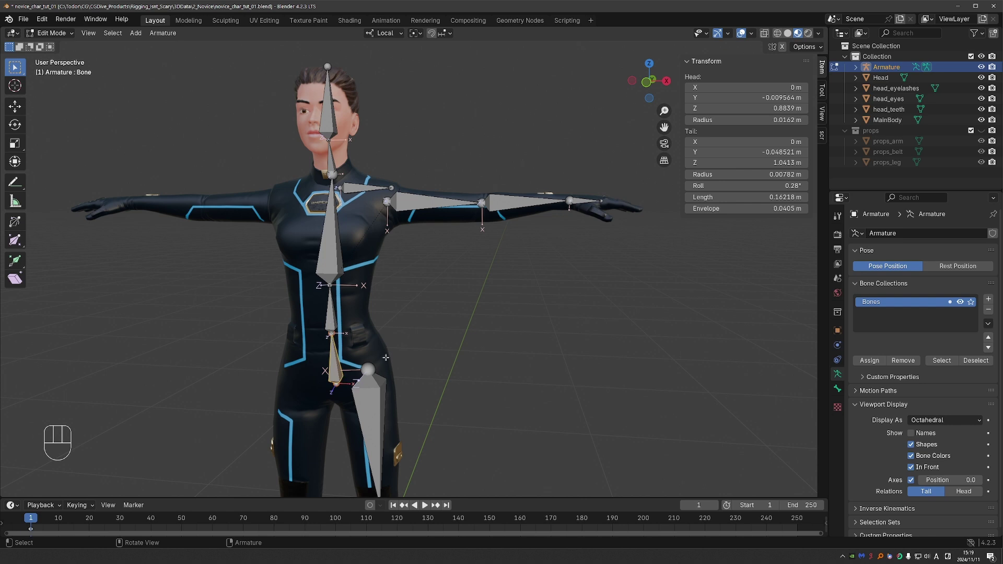
{"action": "key", "text": "b"}
{"action": "key", "text": "n"}
{"action": "key", "text": "n"}
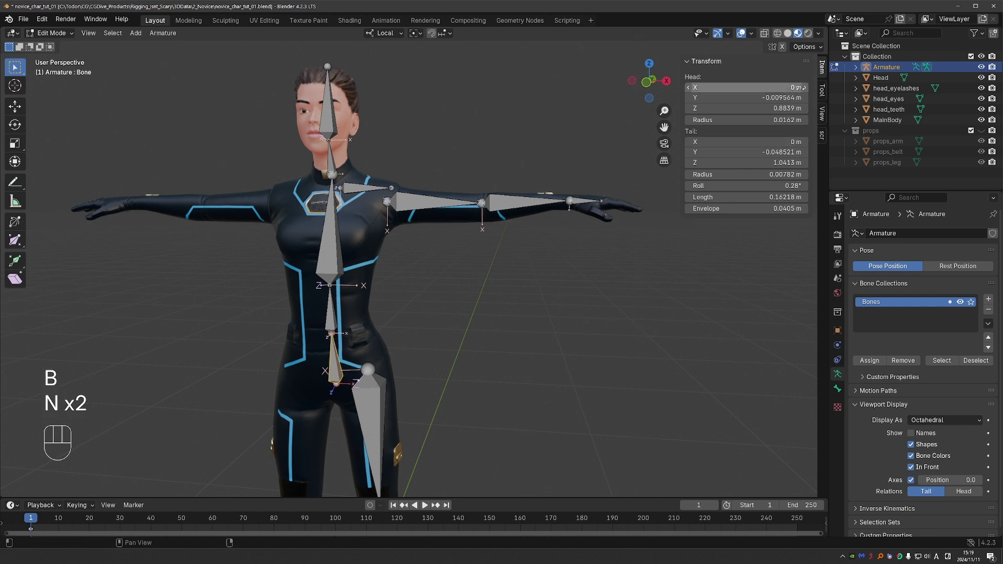
{"action": "left_click", "coordinate": [729, 187]}
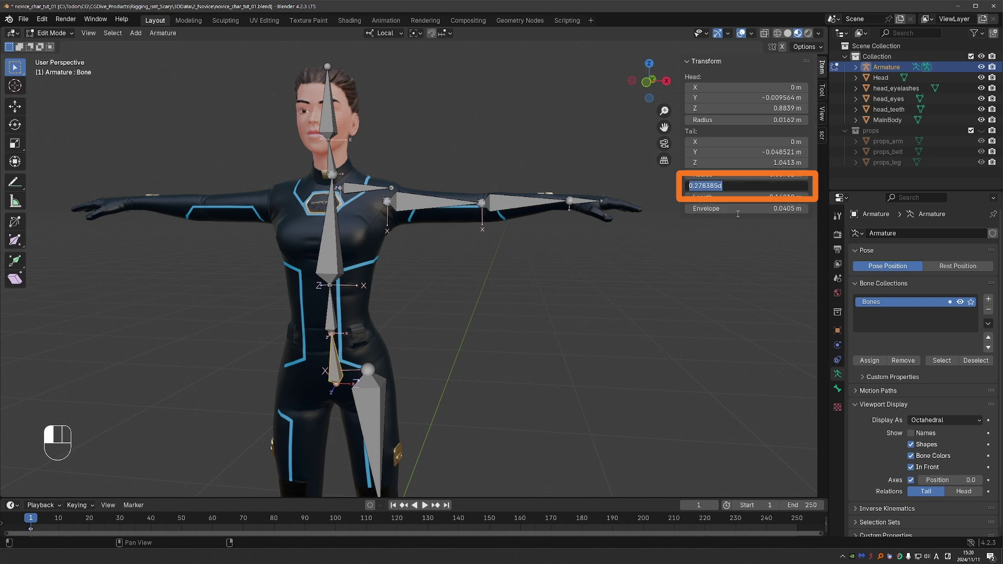
{"action": "type", "text": "0"}
{"action": "key", "text": "Return"}
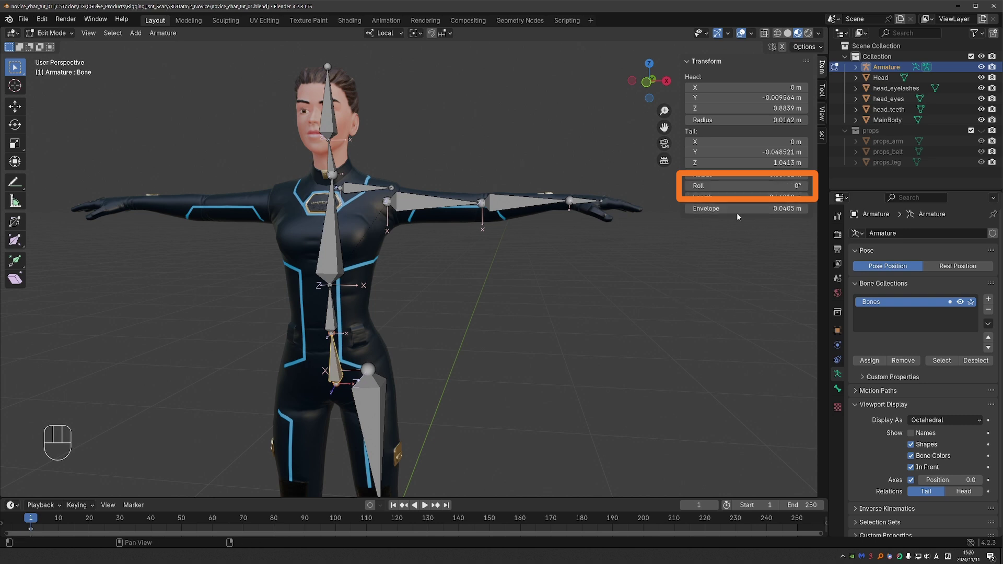
Clear the roll on the middle spine, upper spine and head bones with Alt+R.
{"action": "left_click", "coordinate": [329, 310]}
{"action": "left_click", "coordinate": [331, 236], "text": "shift"}
{"action": "left_click", "coordinate": [327, 107], "text": "shift"}
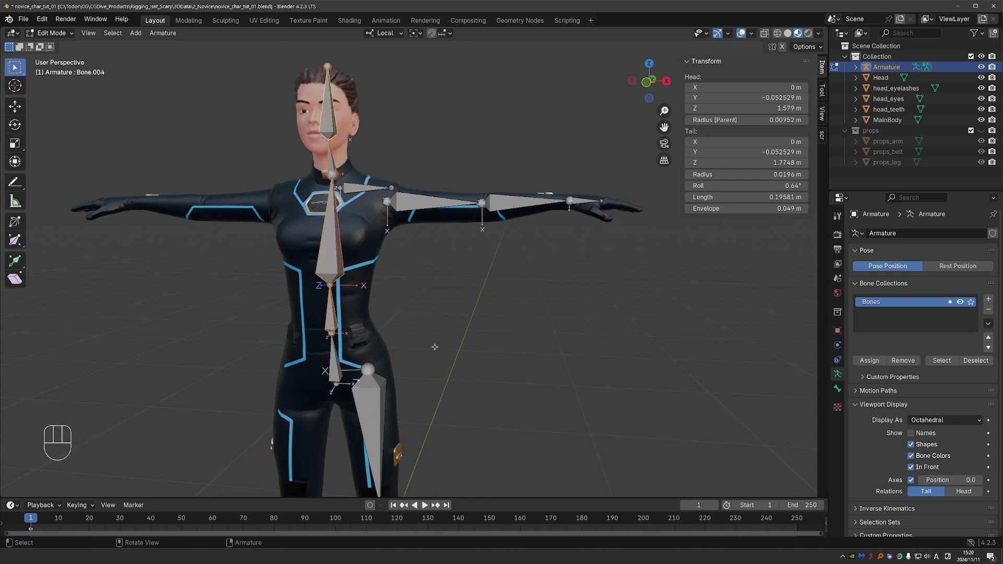
{"action": "key", "text": "alt+r"}
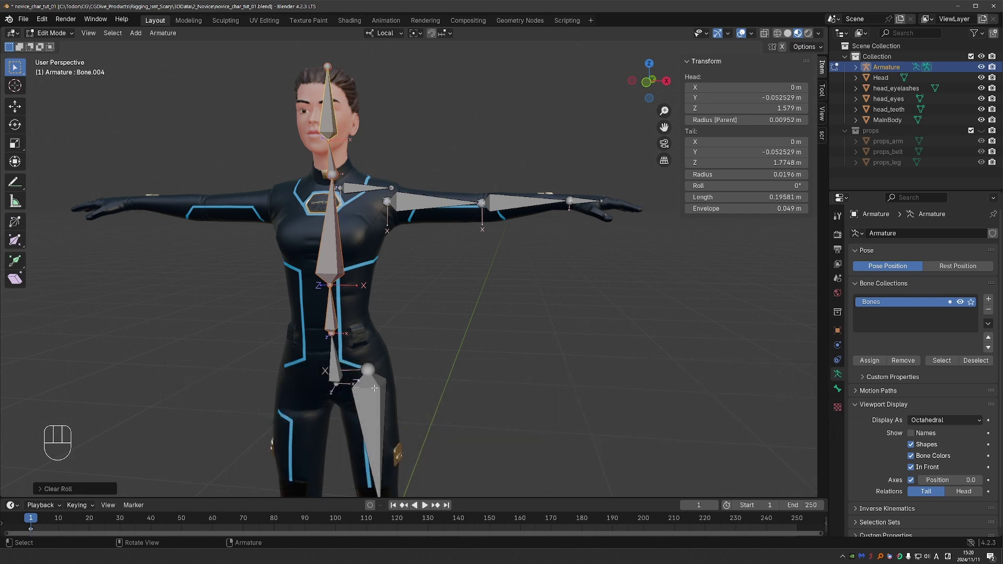
Select the thigh and shin bones and roll them together.
{"action": "middle_click_drag", "start_coordinate": [374, 388], "coordinate": [341, 220], "text": "shift"}
{"action": "scroll", "coordinate": [350, 230], "scroll_direction": "down", "scroll_amount": 3}
{"action": "middle_click_drag", "start_coordinate": [378, 272], "coordinate": [400, 329]}
{"action": "left_click", "coordinate": [373, 285]}
{"action": "scroll", "coordinate": [400, 328], "scroll_direction": "up", "scroll_amount": 3}
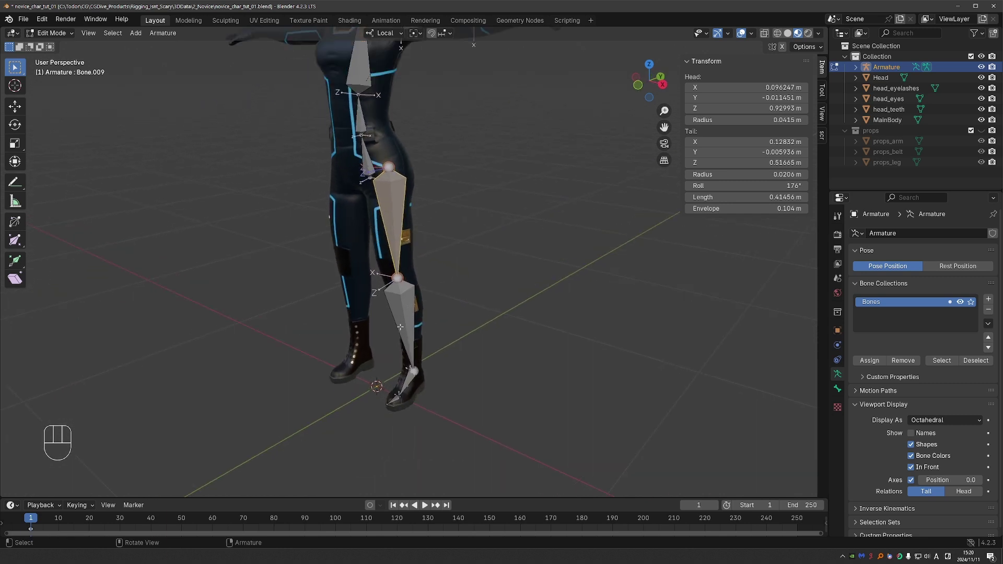
{"action": "left_click", "coordinate": [403, 318], "text": "shift"}
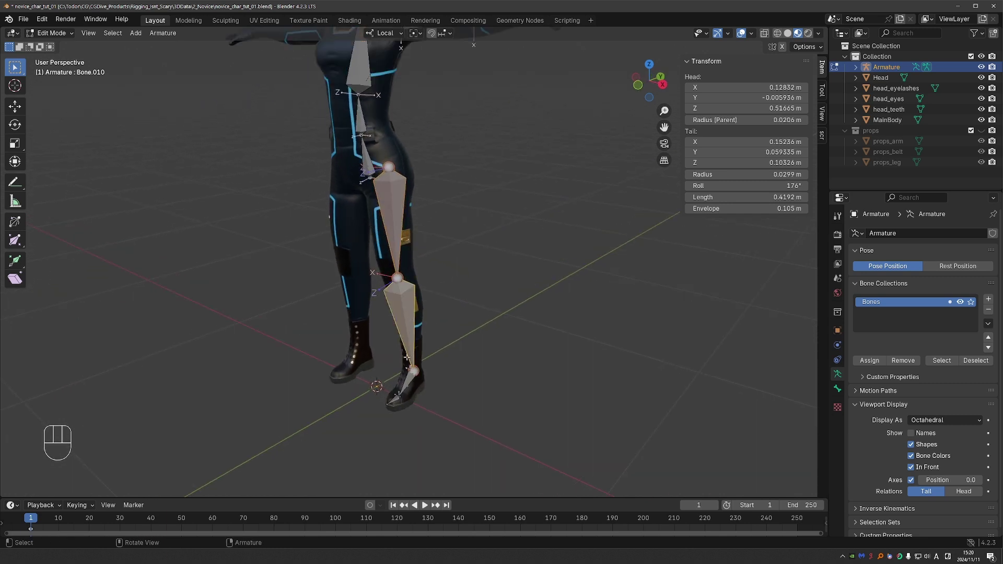
{"action": "scroll", "coordinate": [423, 196], "scroll_direction": "up", "scroll_amount": 2}
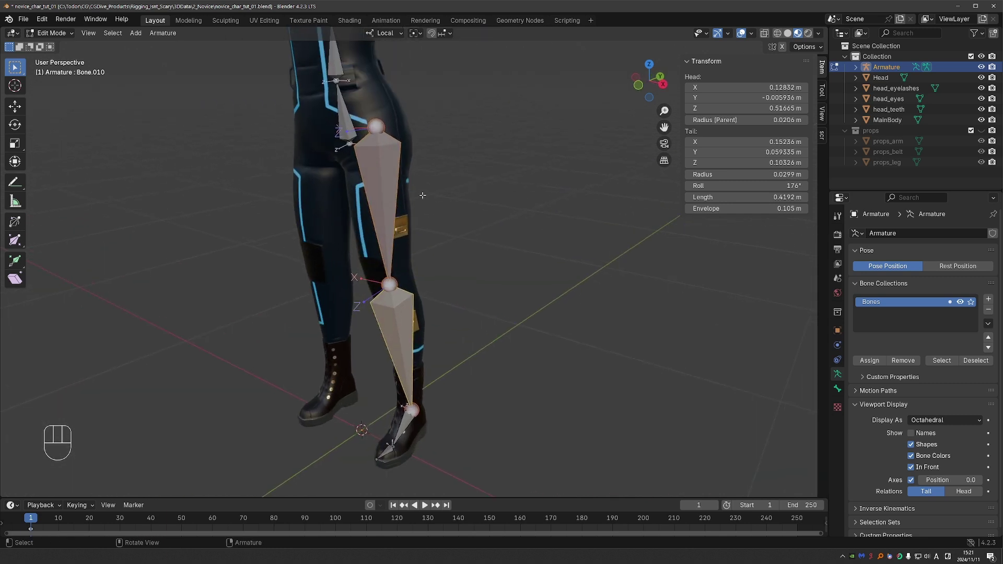
{"action": "key", "text": "ctrl+r"}
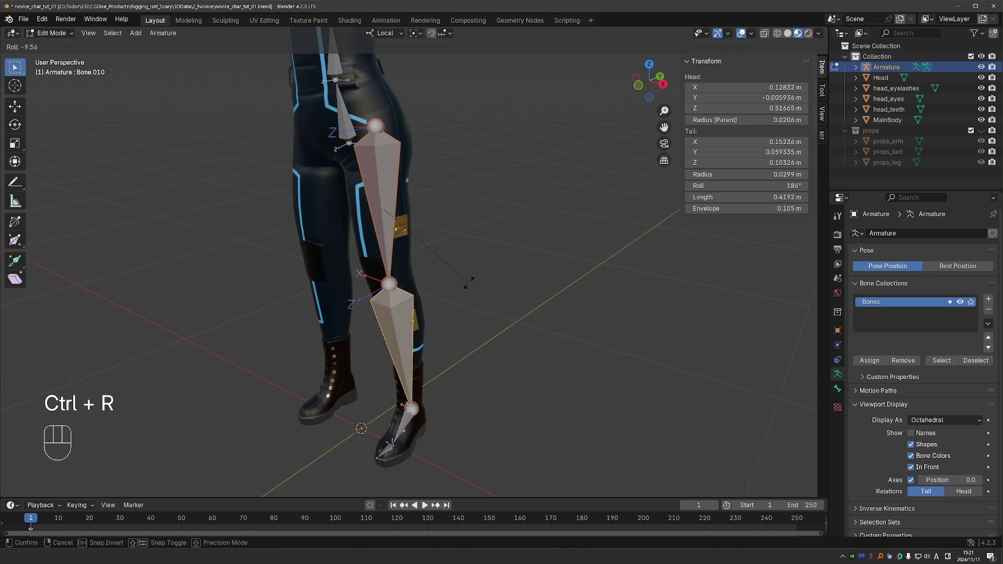
{"action": "left_click", "coordinate": [463, 287]}
{"action": "middle_click_drag", "start_coordinate": [463, 287], "coordinate": [419, 335]}
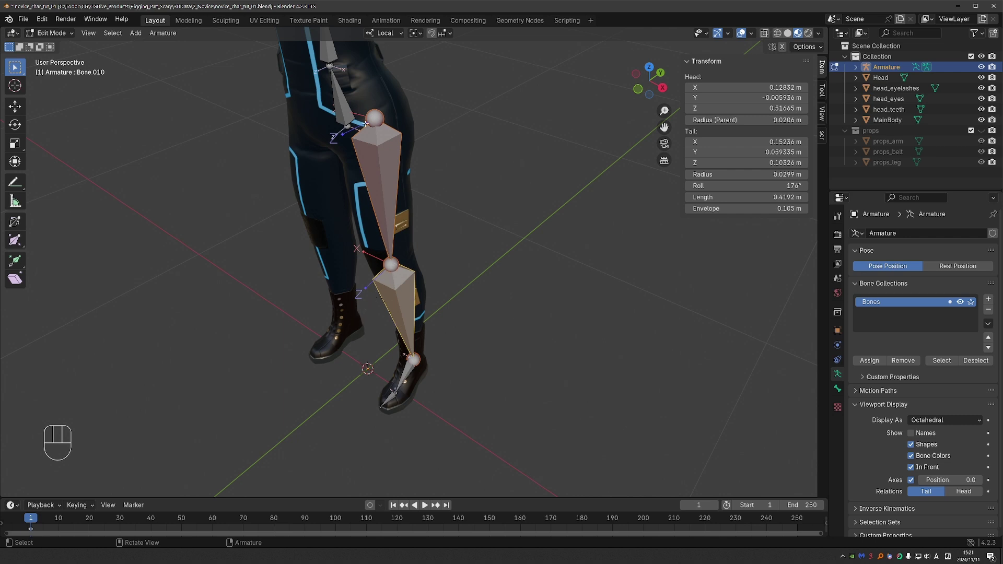
Add the foot bone and roll the leg bones, then undo that roll.
{"action": "middle_click_drag", "start_coordinate": [348, 389], "coordinate": [357, 269]}
{"action": "scroll", "coordinate": [357, 268], "scroll_direction": "down", "scroll_amount": 3}
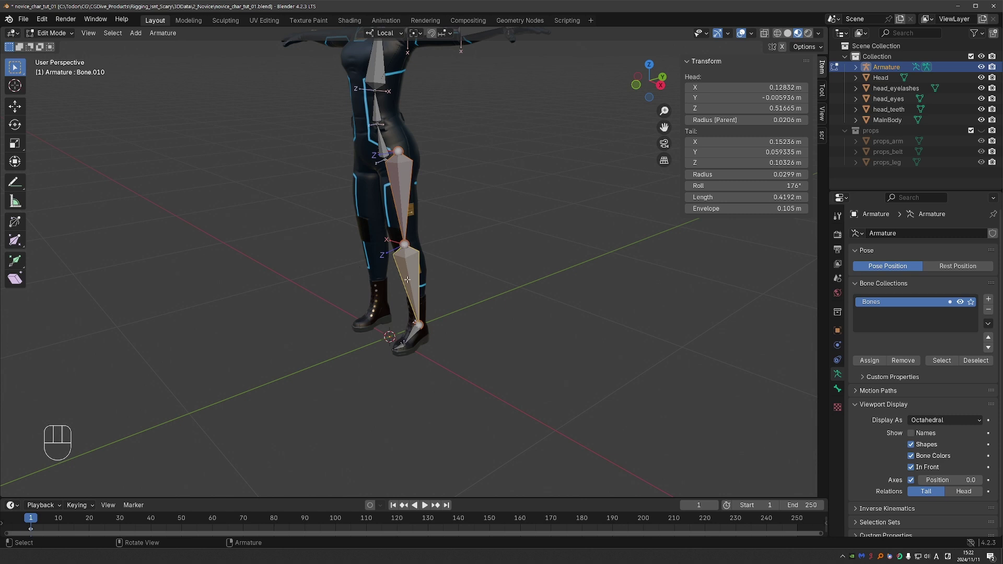
{"action": "left_click", "coordinate": [411, 336], "text": "shift"}
{"action": "key", "text": "ctrl+r"}
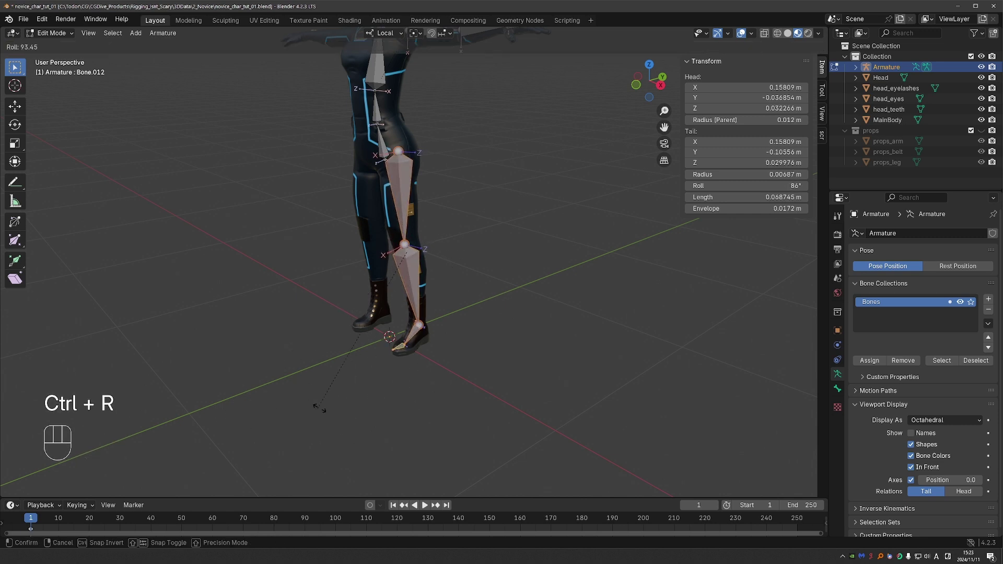
{"action": "left_click", "coordinate": [357, 409]}
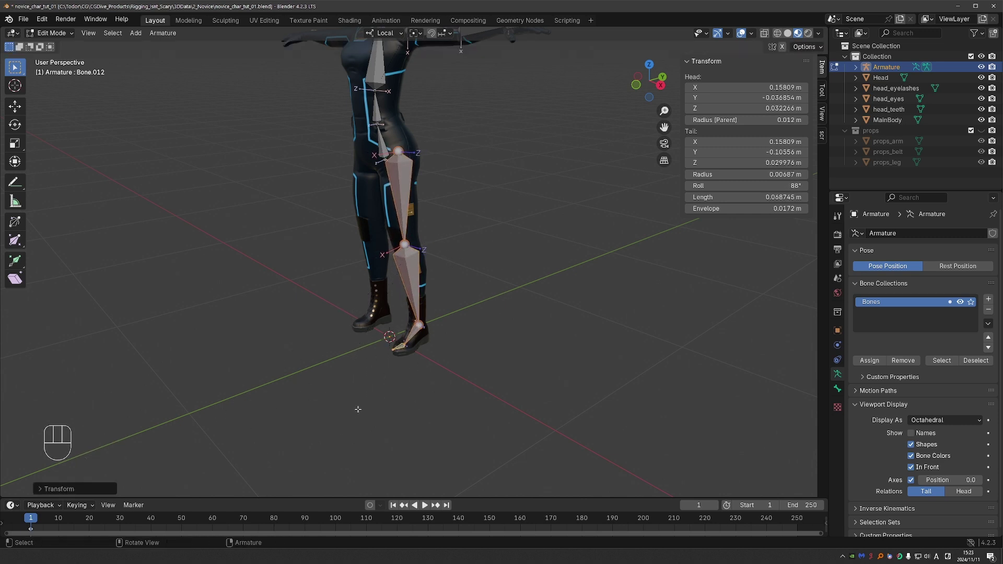
{"action": "key", "text": "ctrl+z"}
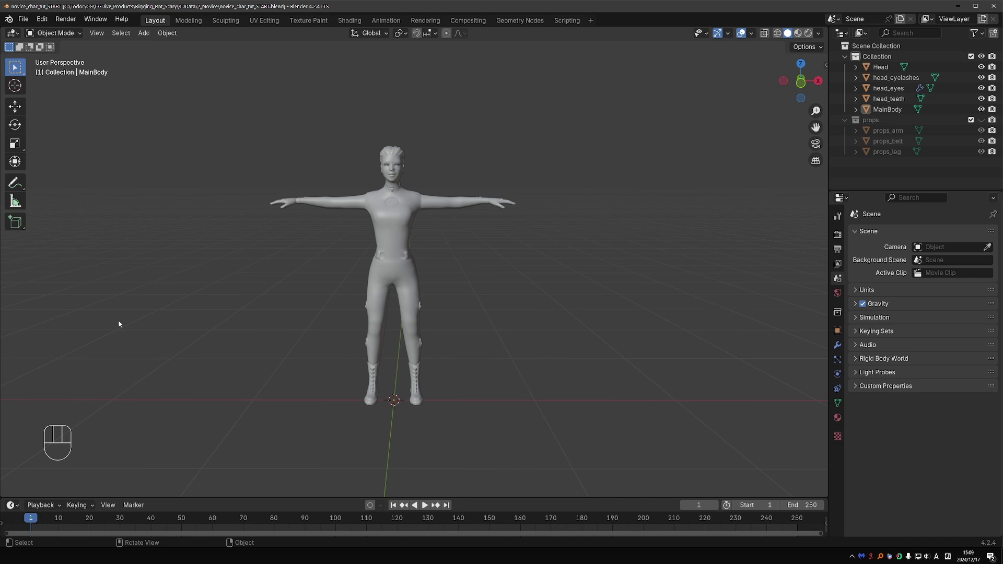
Add an armature and set it to draw In Front of the mesh.
{"action": "key", "text": "shift+a"}
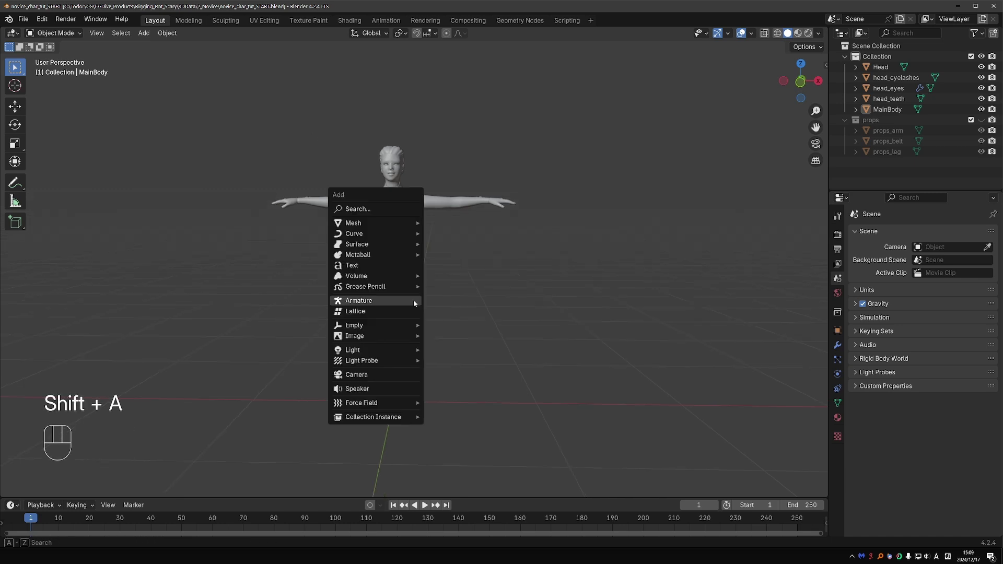
{"action": "left_click", "coordinate": [409, 301]}
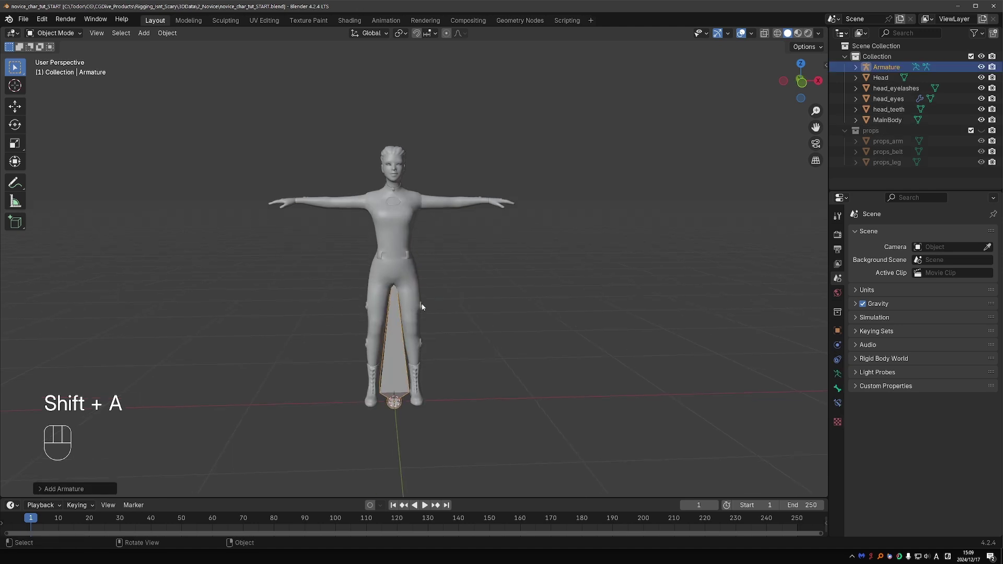
{"action": "left_click", "coordinate": [838, 374]}
{"action": "left_click", "coordinate": [883, 404]}
{"action": "left_click", "coordinate": [911, 468]}
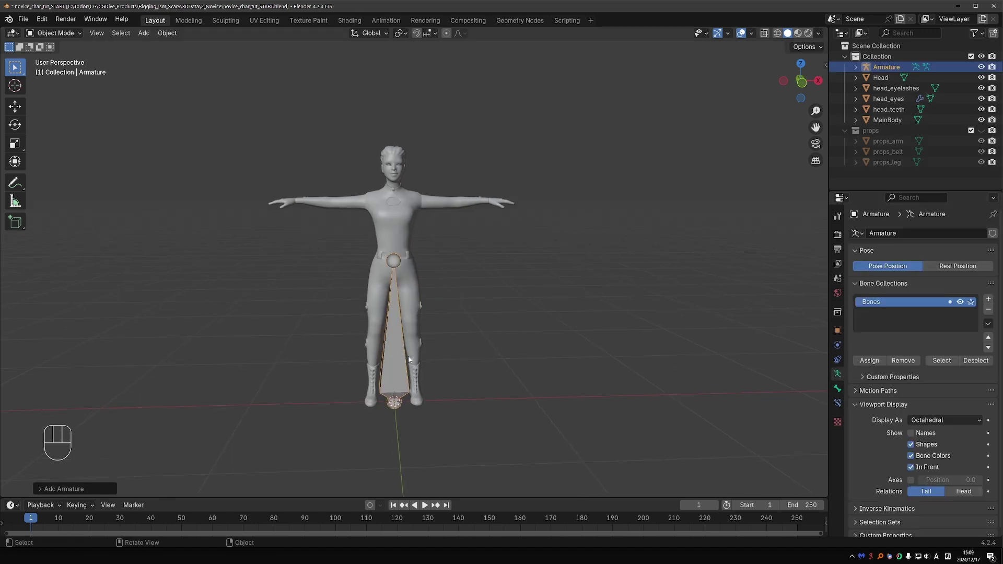
In Edit Mode front view, rotate, shorten and move the first bone to the waist.
{"action": "key", "text": "Tab"}
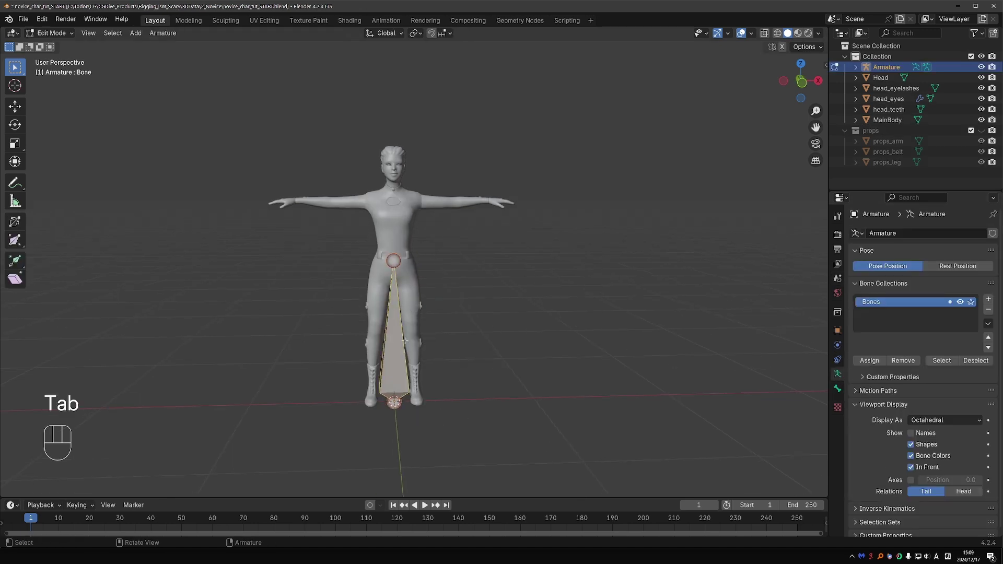
{"action": "key", "text": "KP_1"}
{"action": "key", "text": "r"}
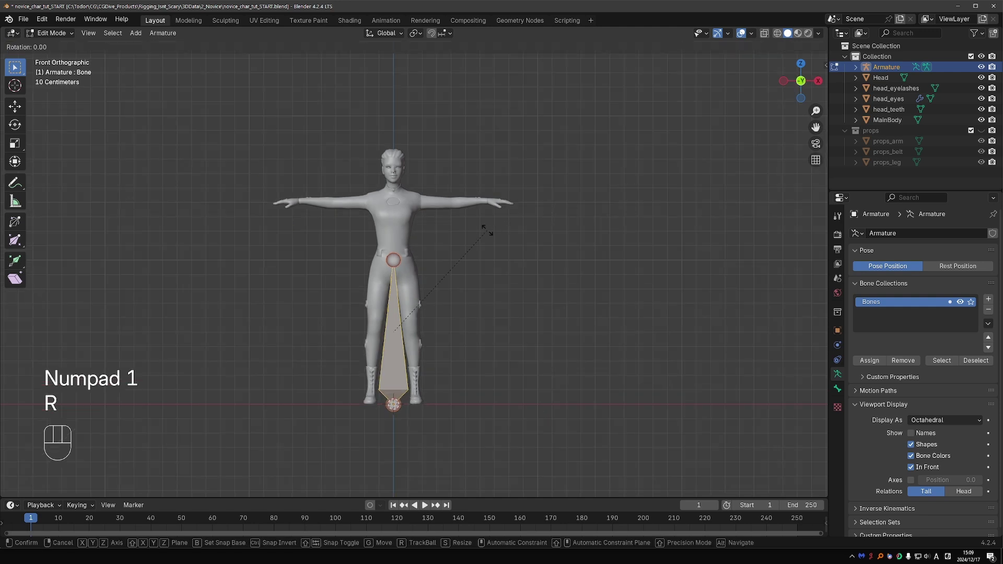
{"action": "left_click", "coordinate": [311, 419]}
{"action": "key", "text": "s"}
{"action": "key", "text": "g"}
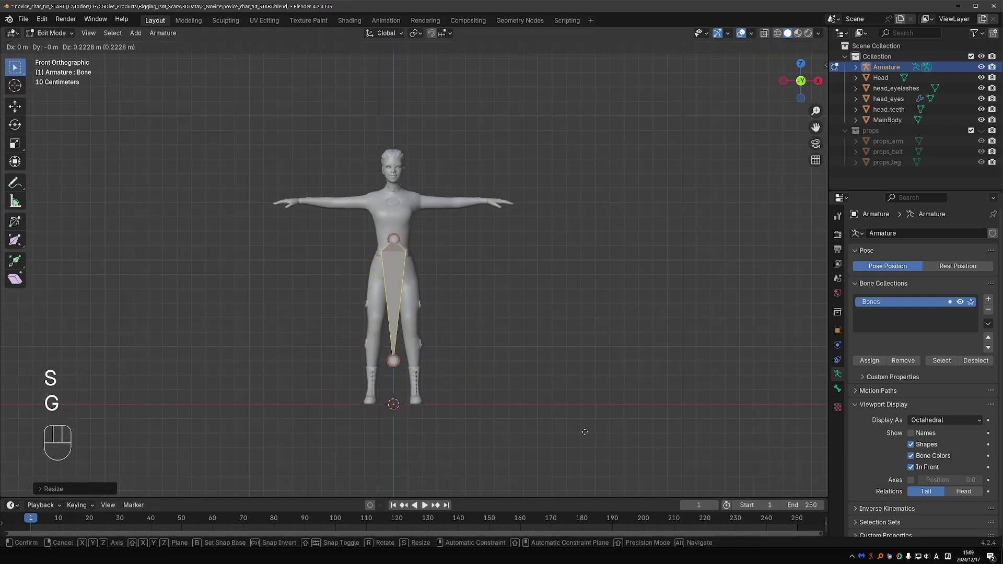
{"action": "left_click", "coordinate": [581, 427]}
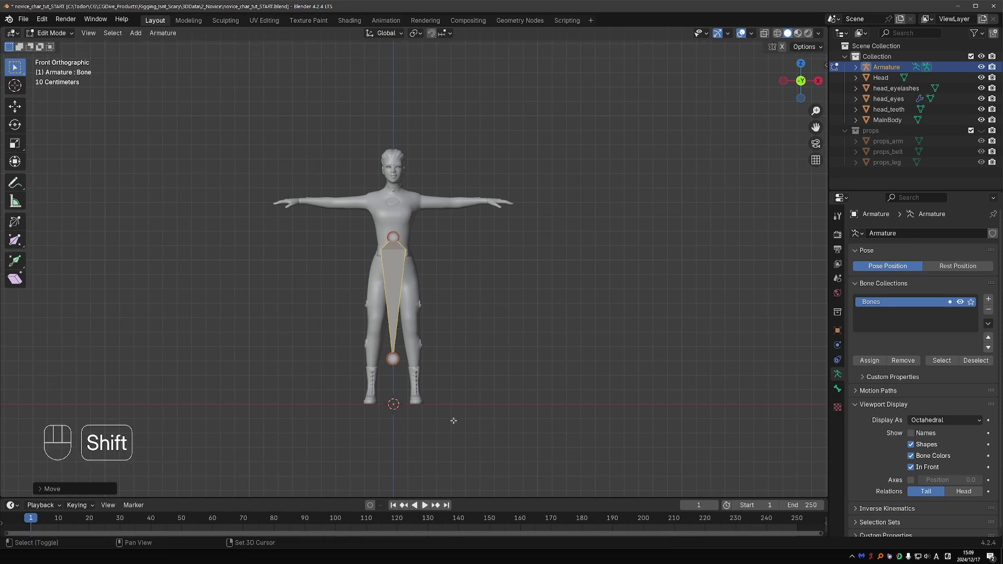
Add a second bone and stand it vertical in the side view, shortening it.
{"action": "key", "text": "shift+a"}
{"action": "left_click", "coordinate": [403, 365]}
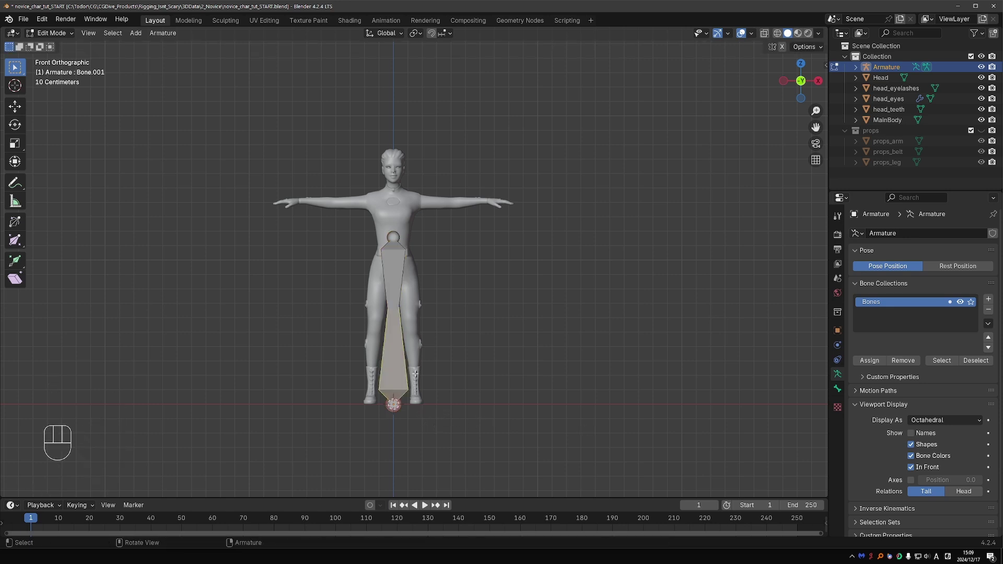
{"action": "key", "text": "KP_3"}
{"action": "key", "text": "r"}
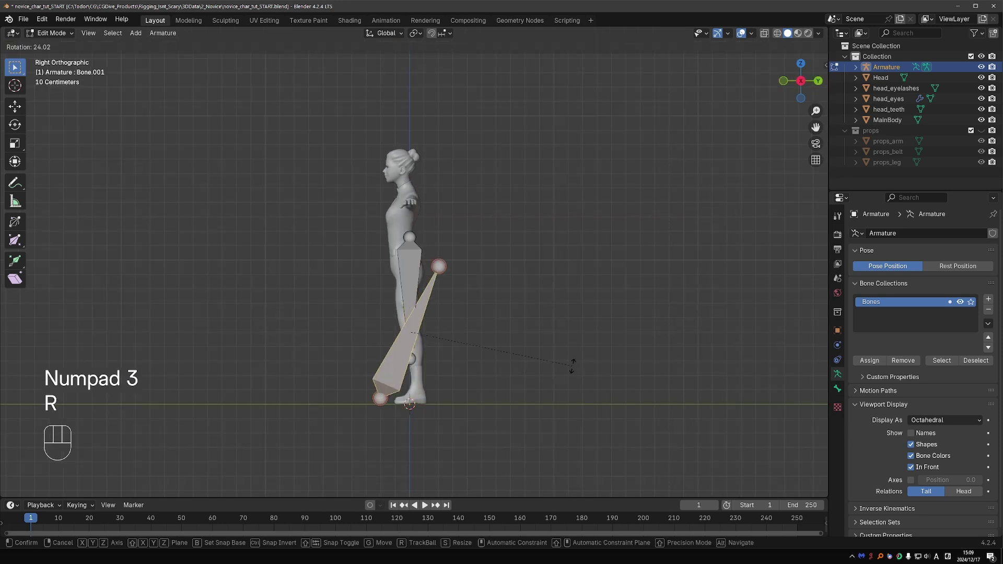
{"action": "left_click", "coordinate": [308, 394]}
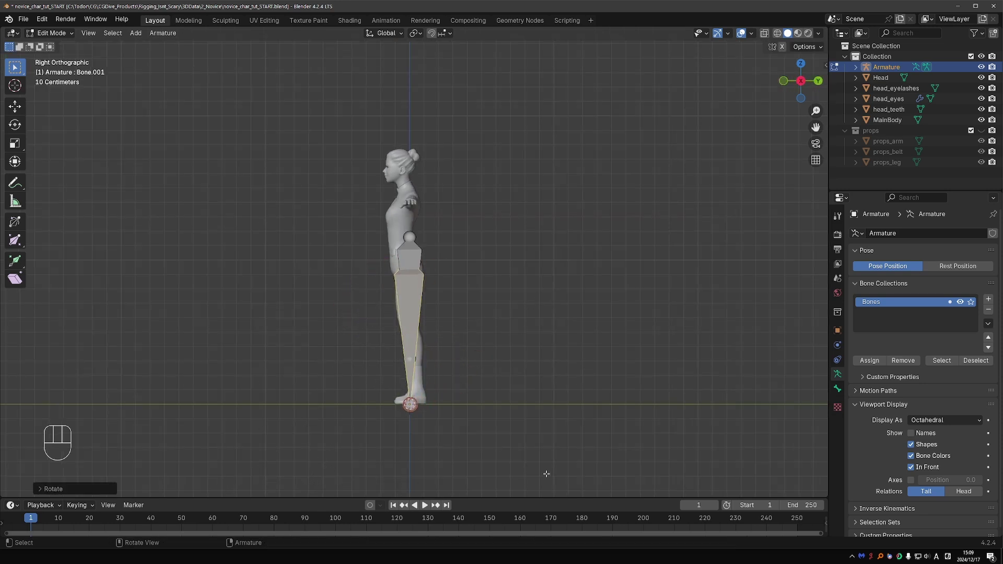
{"action": "key", "text": "s"}
{"action": "left_click", "coordinate": [493, 356]}
Move the new bone beside the character and shrink it.
{"action": "middle_click_drag", "start_coordinate": [494, 354], "coordinate": [671, 346]}
{"action": "key", "text": "g"}
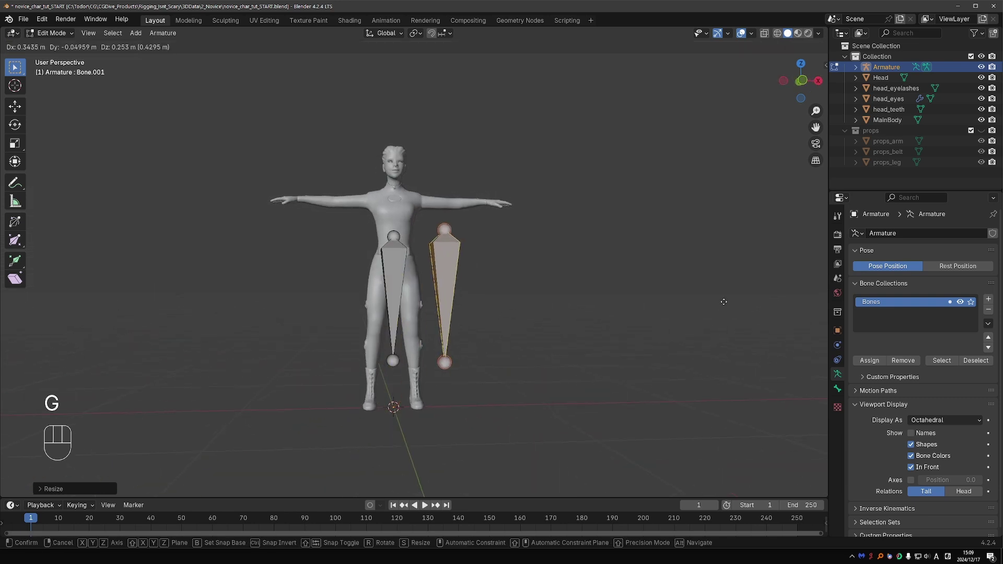
{"action": "key", "text": "s"}
{"action": "left_click", "coordinate": [667, 360]}
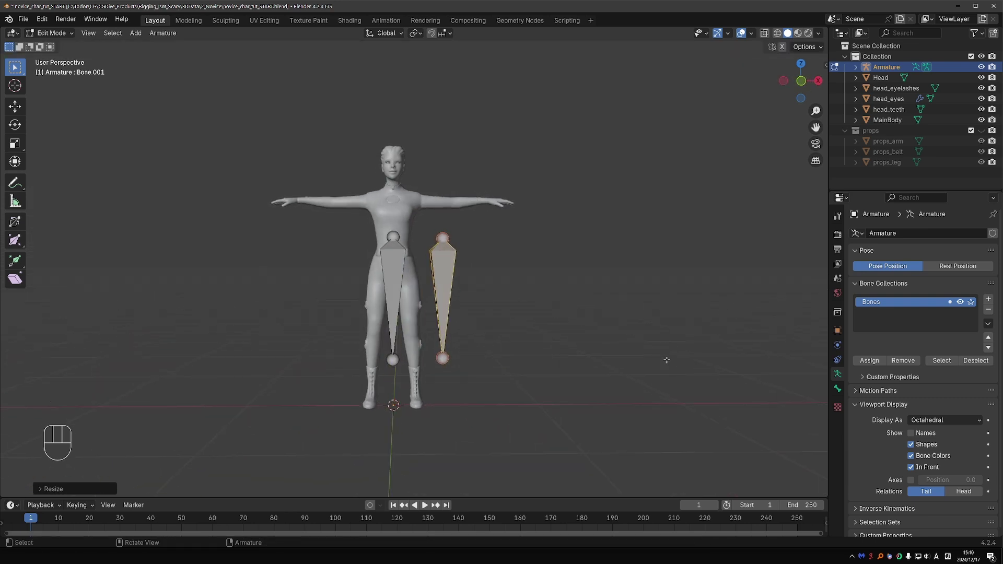
Enable bone Axes display and move the bone along X.
{"action": "left_click", "coordinate": [911, 480]}
{"action": "key", "text": "g"}
{"action": "key", "text": "x"}
{"action": "middle_click_drag", "start_coordinate": [684, 193], "coordinate": [623, 232]}
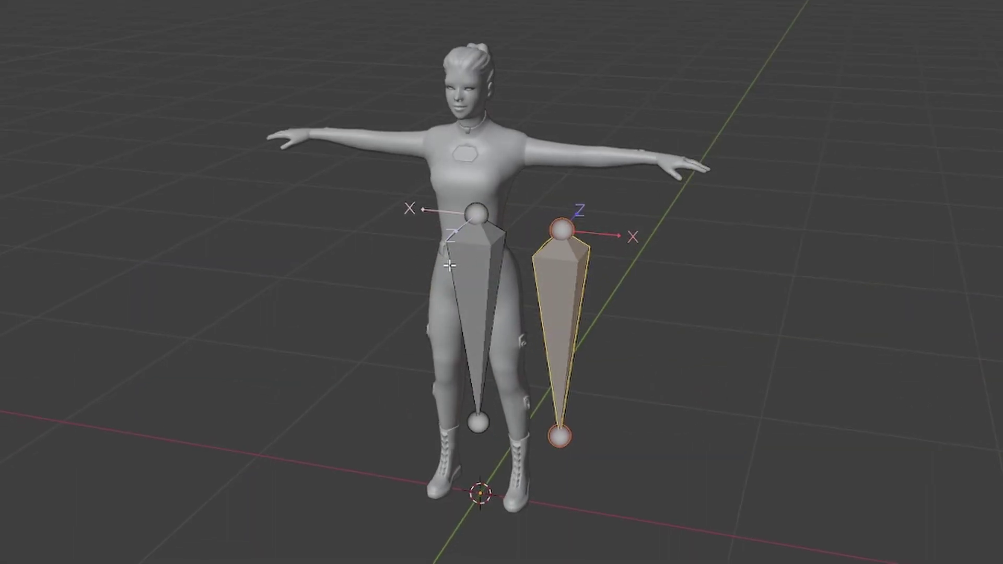
{"action": "middle_click_drag", "start_coordinate": [384, 342], "coordinate": [425, 317]}
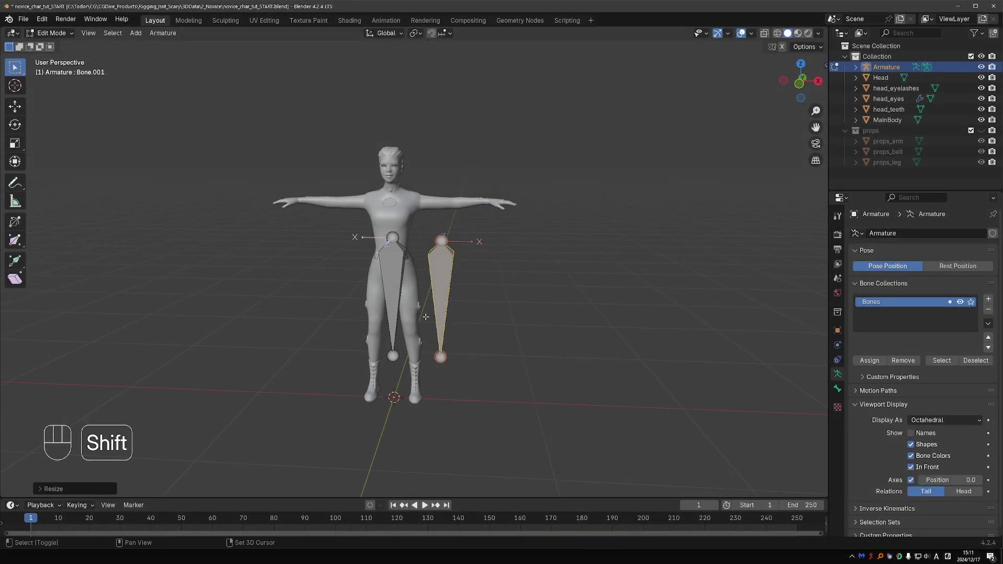
Add a test bone at the 3D cursor and demo moving and rotating it in front view.
{"action": "key", "text": "shift+a"}
{"action": "key", "text": "KP_1"}
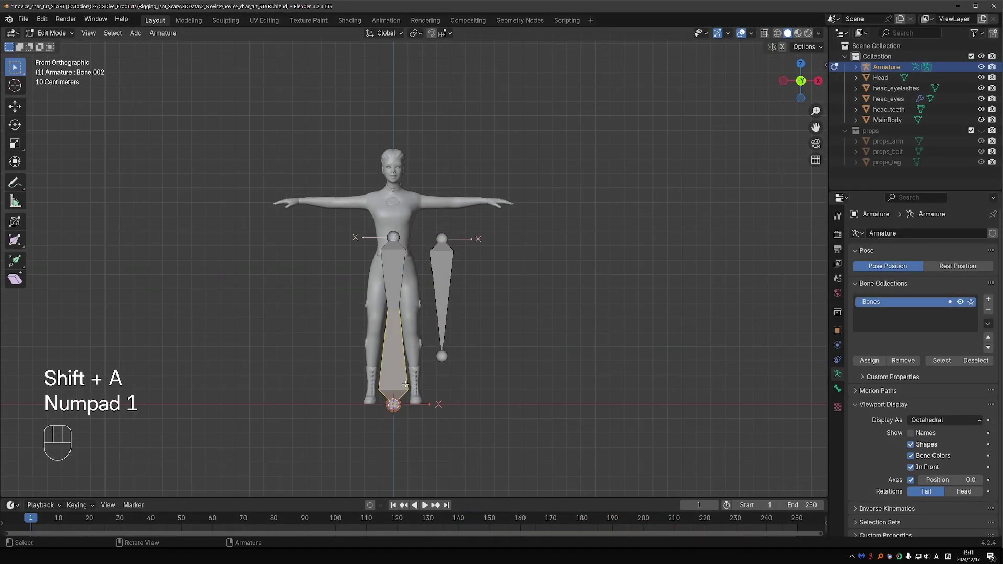
{"action": "key", "text": "g"}
{"action": "left_click", "coordinate": [313, 336]}
{"action": "key", "text": "r"}
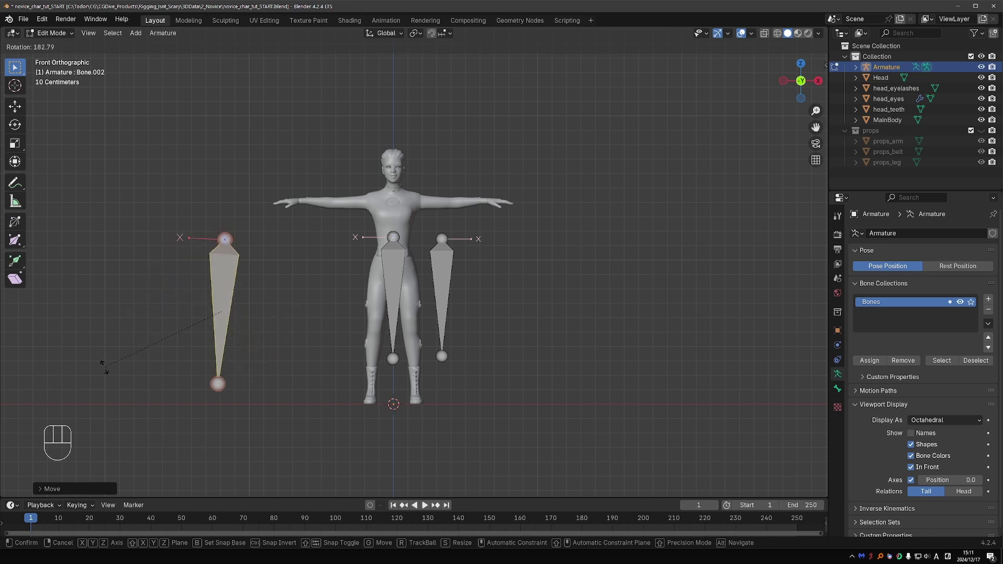
{"action": "right_click", "coordinate": [94, 398]}
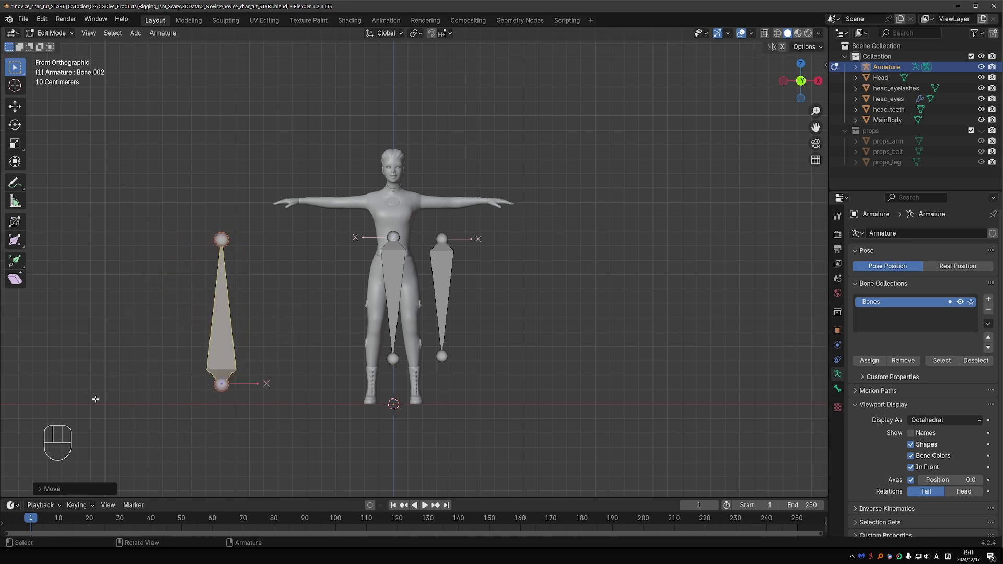
Reposition the test bone in right side view, then delete it, leaving the two leg bones.
{"action": "key", "text": "KP_3"}
{"action": "key", "text": "g"}
{"action": "left_click", "coordinate": [594, 218]}
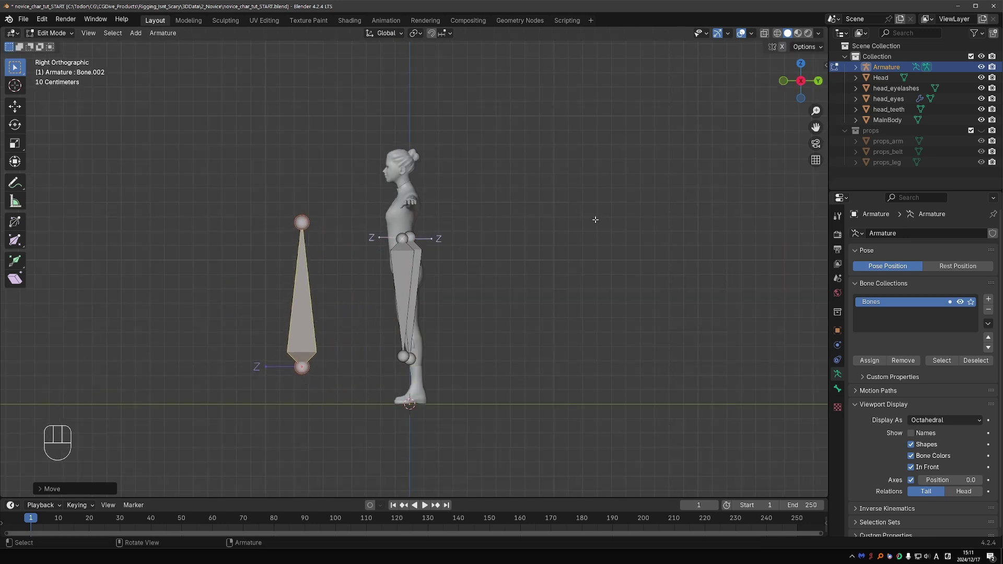
{"action": "key", "text": "r"}
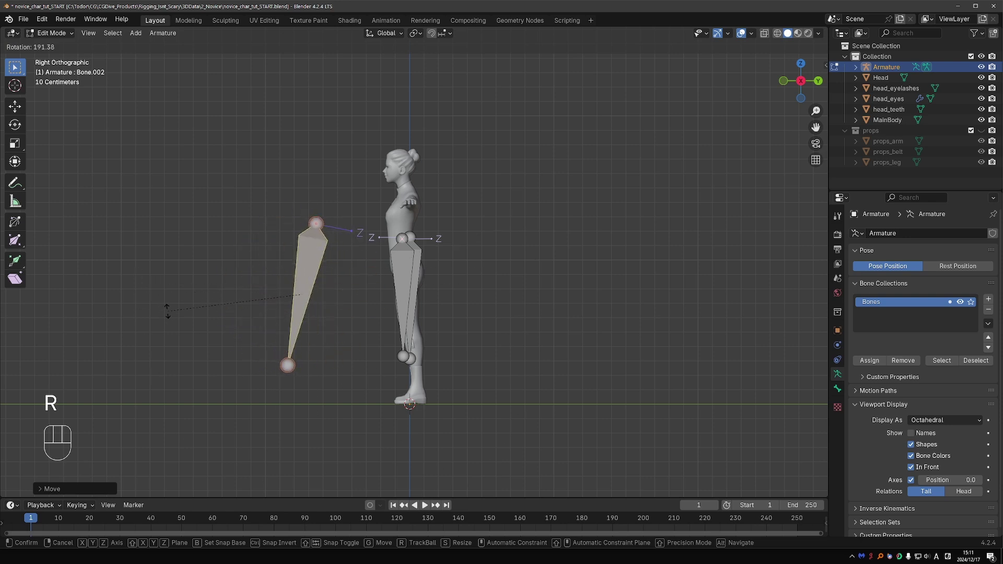
{"action": "right_click", "coordinate": [186, 324]}
{"action": "key", "text": "x"}
{"action": "left_click", "coordinate": [186, 325]}
{"action": "middle_click_drag", "start_coordinate": [185, 325], "coordinate": [345, 326]}
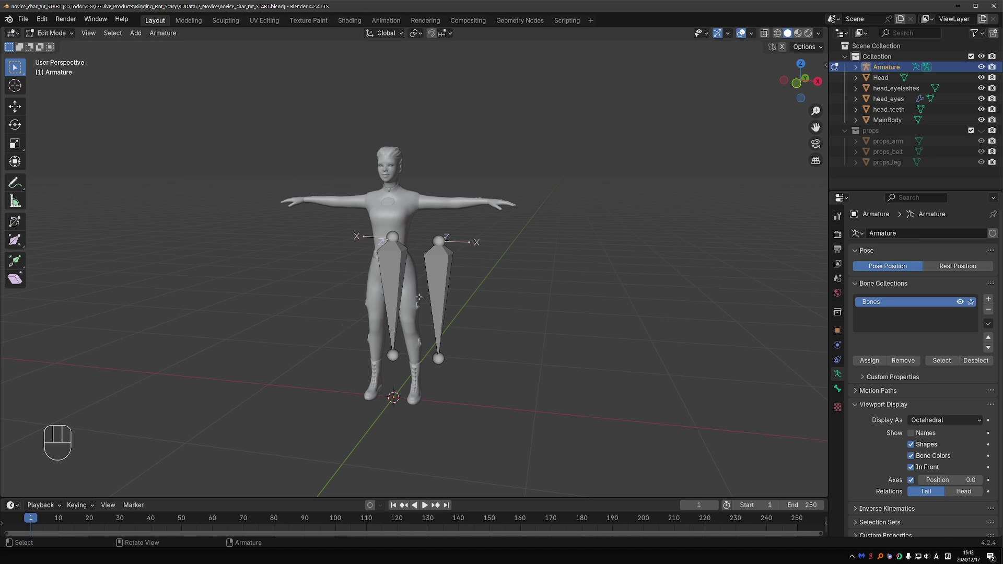
Toggle bone axes off and back on, switch to Pose Mode and select the left leg bone.
{"action": "left_click", "coordinate": [911, 480]}
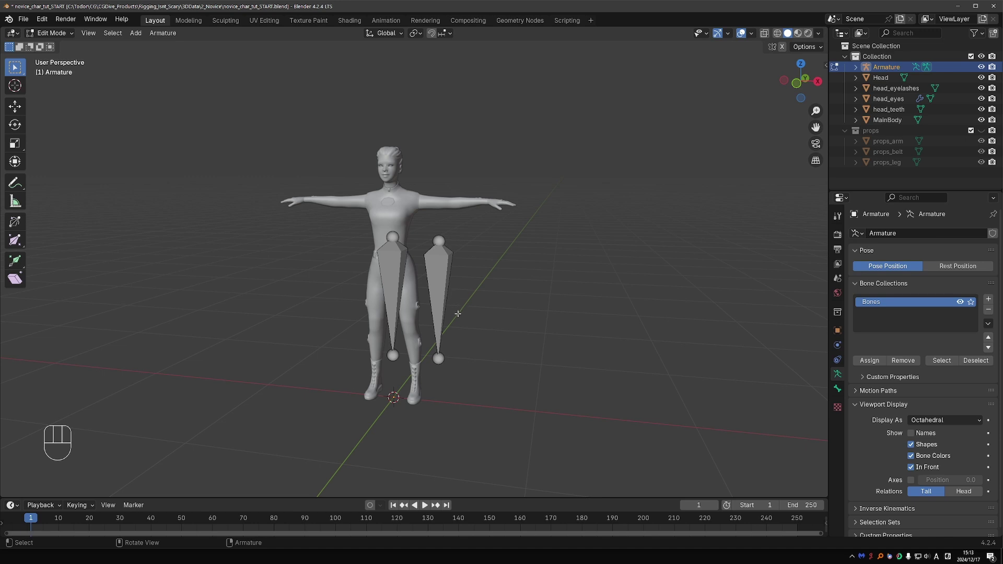
{"action": "left_click", "coordinate": [912, 479]}
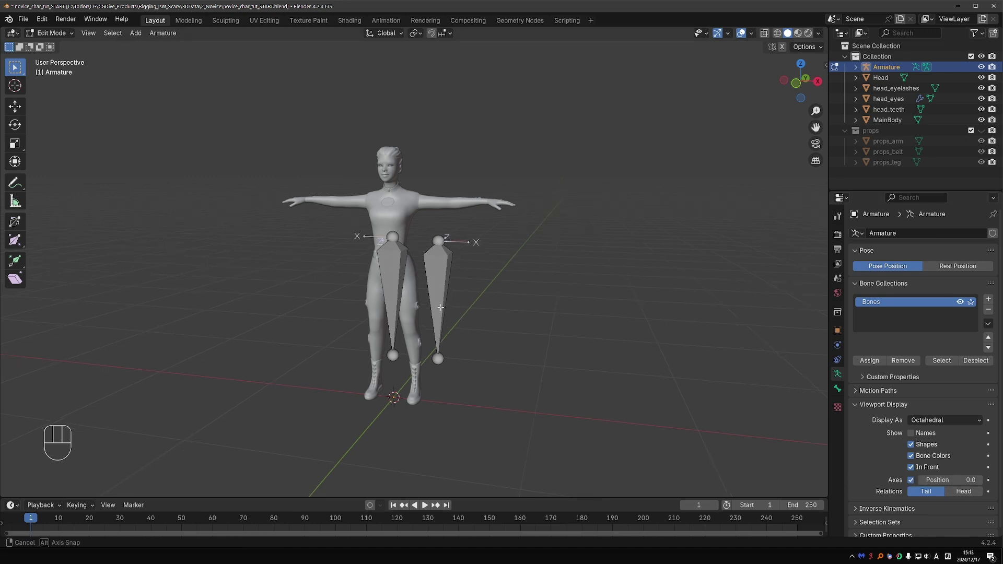
{"action": "key", "text": "Tab"}
{"action": "left_click", "coordinate": [422, 302]}
{"action": "left_click", "coordinate": [388, 259]}
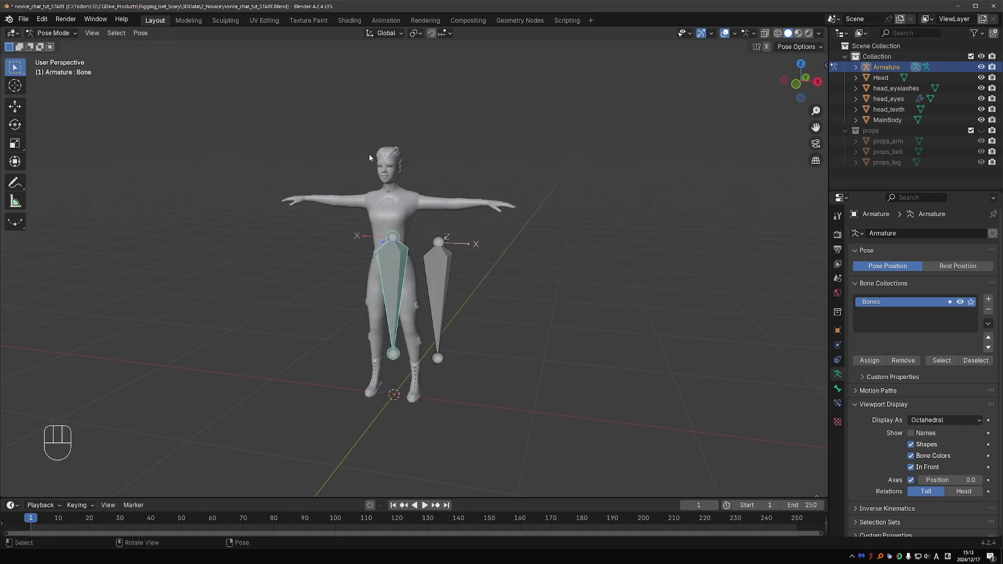
Swing the left leg bone and Bone.001 outward by dragging their Rotation X values in the sidebar.
{"action": "key", "text": "n"}
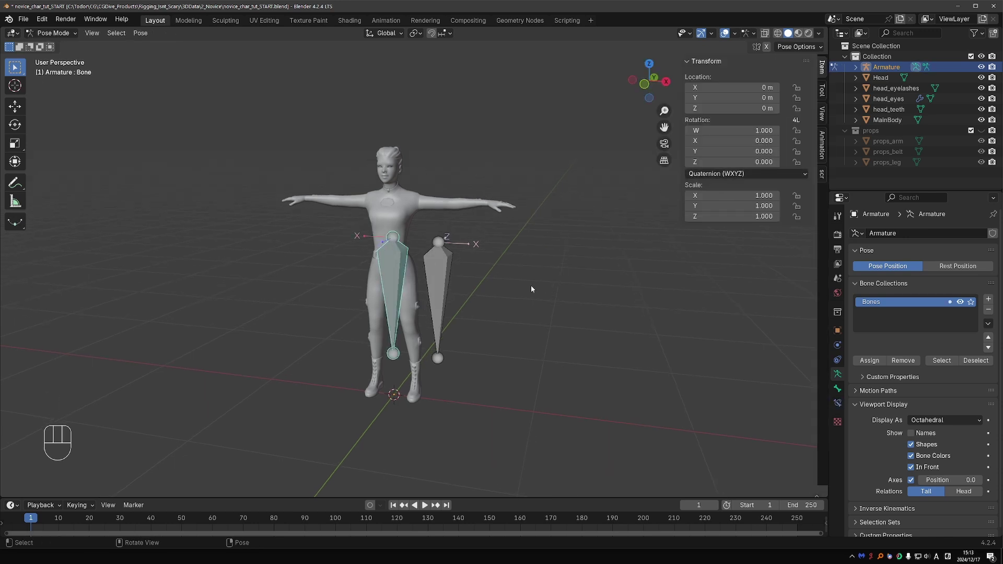
{"action": "left_click_drag", "start_coordinate": [731, 141], "coordinate": [767, 140], "text": "shift"}
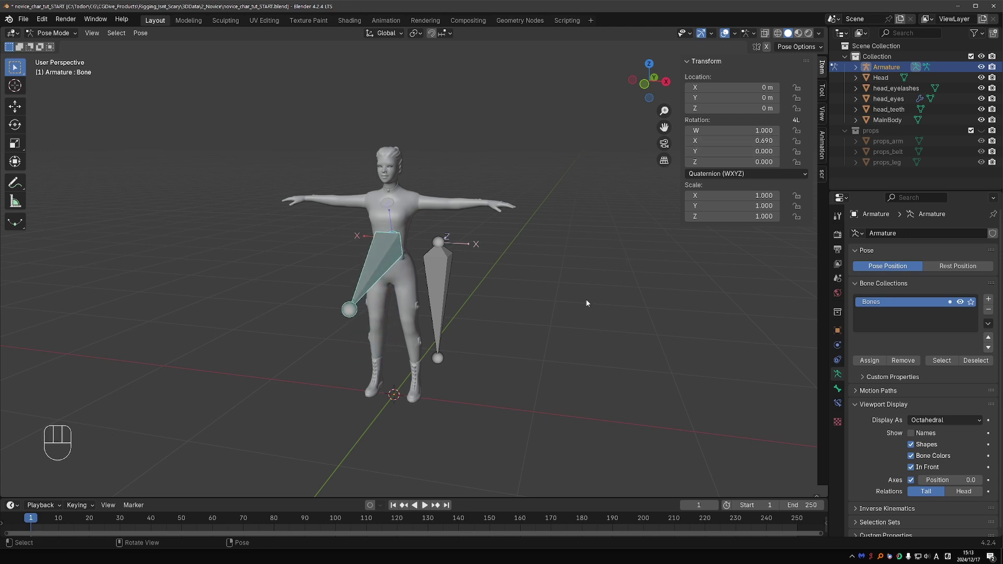
{"action": "left_click", "coordinate": [440, 268]}
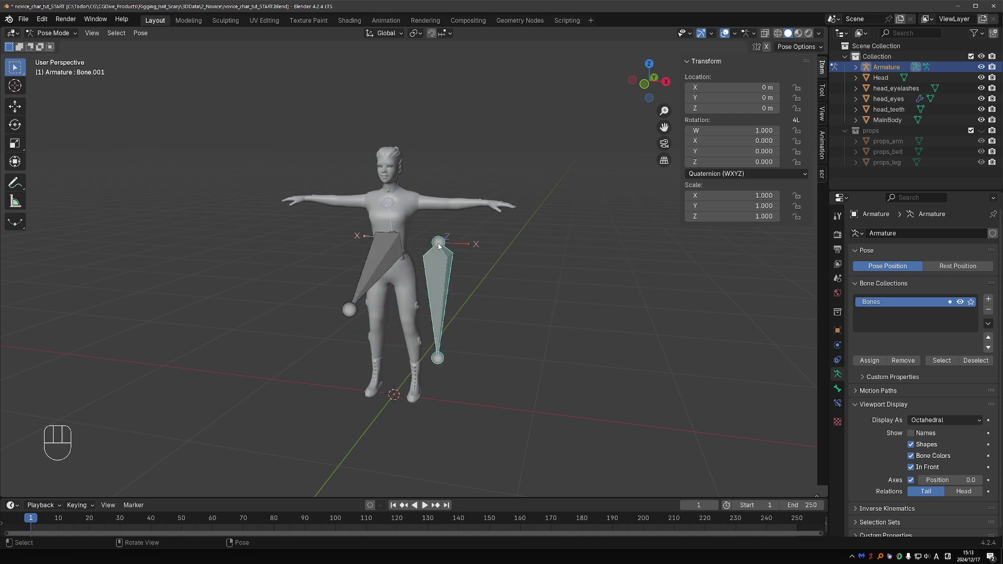
{"action": "left_click_drag", "start_coordinate": [736, 140], "coordinate": [764, 140], "text": "shift"}
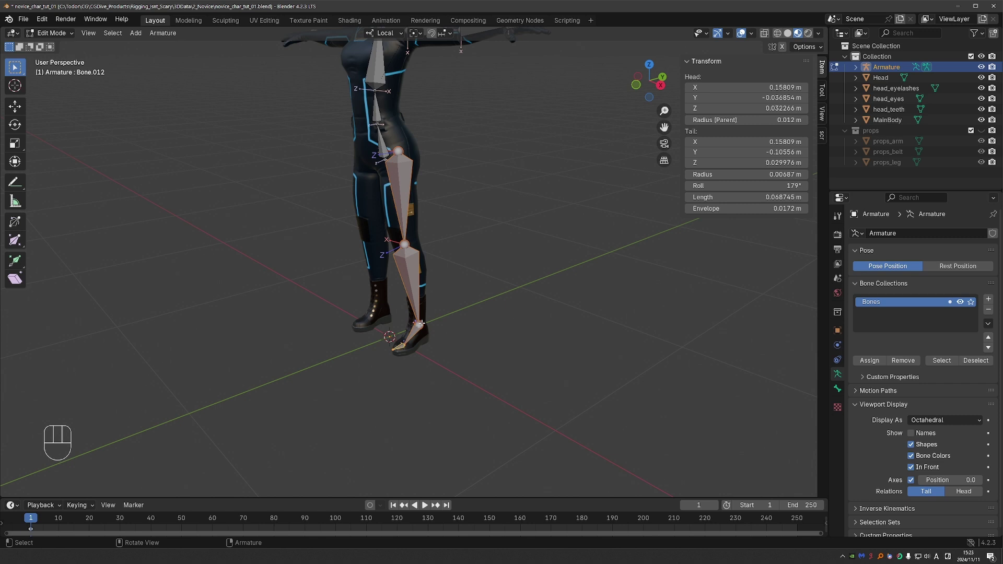
In Pose Mode, select the thigh bone and confirm its rotation mode stays Quaternion.
{"action": "middle_click_drag", "start_coordinate": [417, 247], "coordinate": [412, 266], "text": "shift"}
{"action": "key", "text": "Tab"}
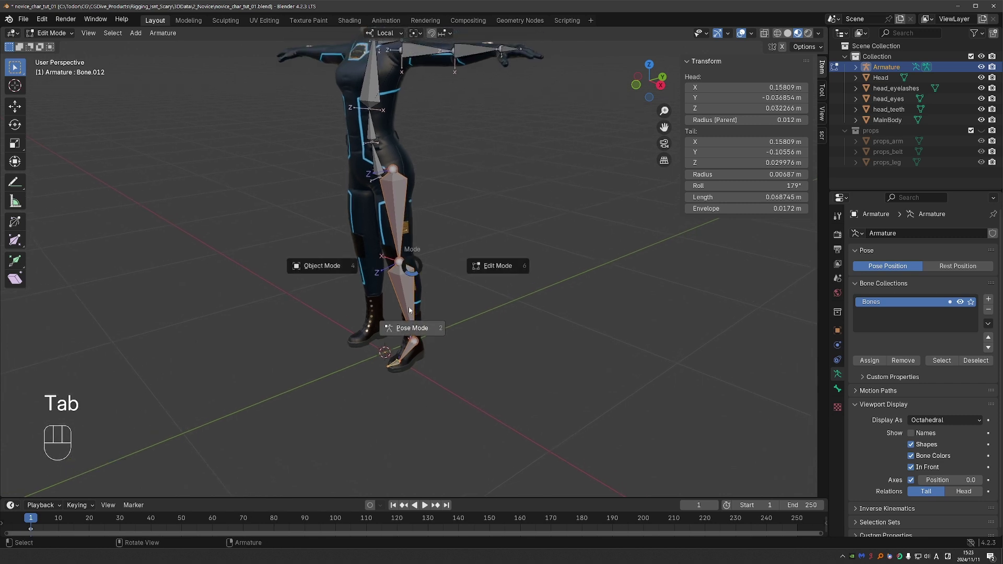
{"action": "left_click", "coordinate": [410, 315]}
{"action": "left_click", "coordinate": [405, 201]}
{"action": "left_click", "coordinate": [729, 174]}
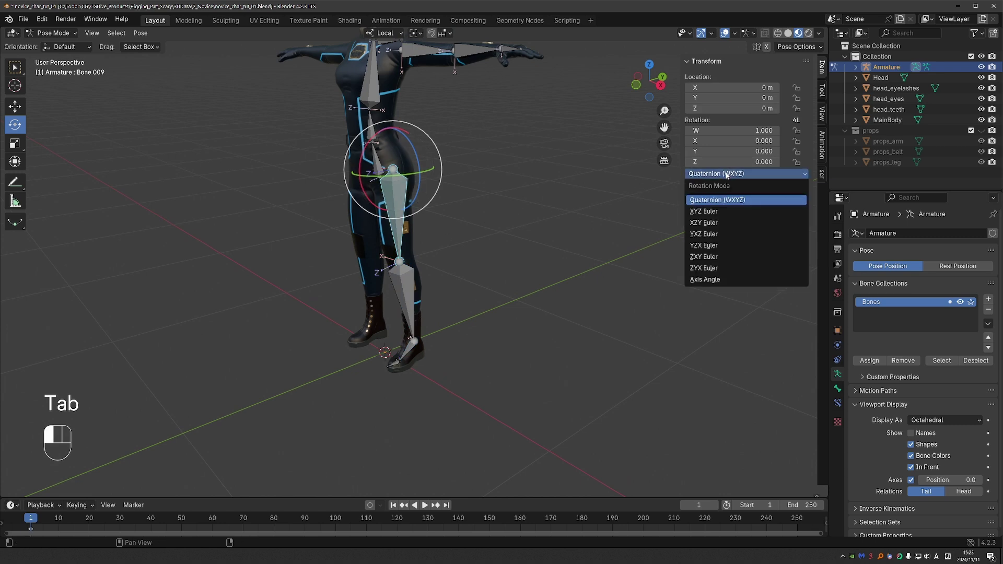
{"action": "key", "text": "Tab"}
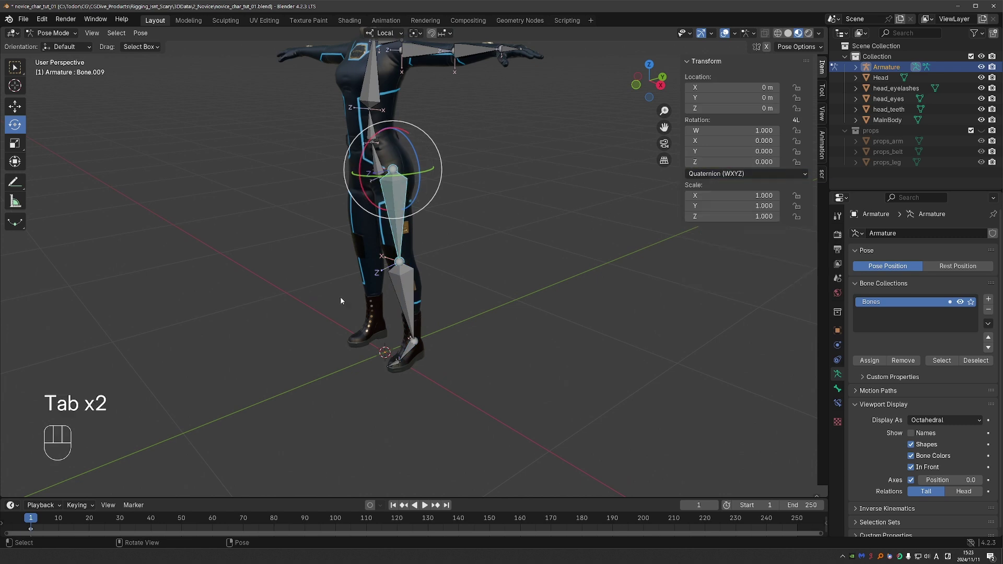
{"action": "key", "text": "Tab"}
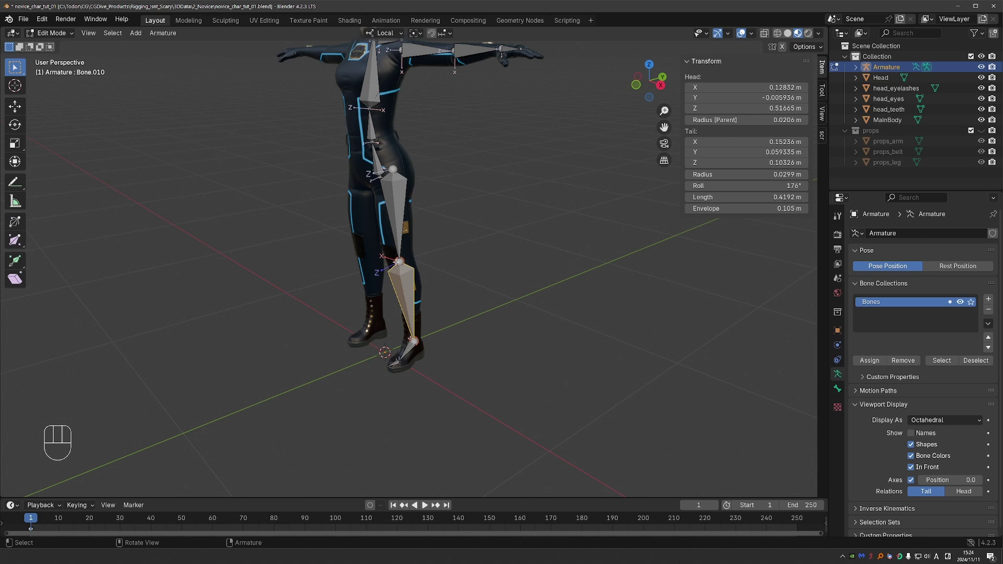
Test-rotate upper-arm Bone.006 with the gizmo rings around Z and X, cancelling back to rest.
{"action": "middle_click_drag", "start_coordinate": [459, 168], "coordinate": [468, 339], "text": "shift"}
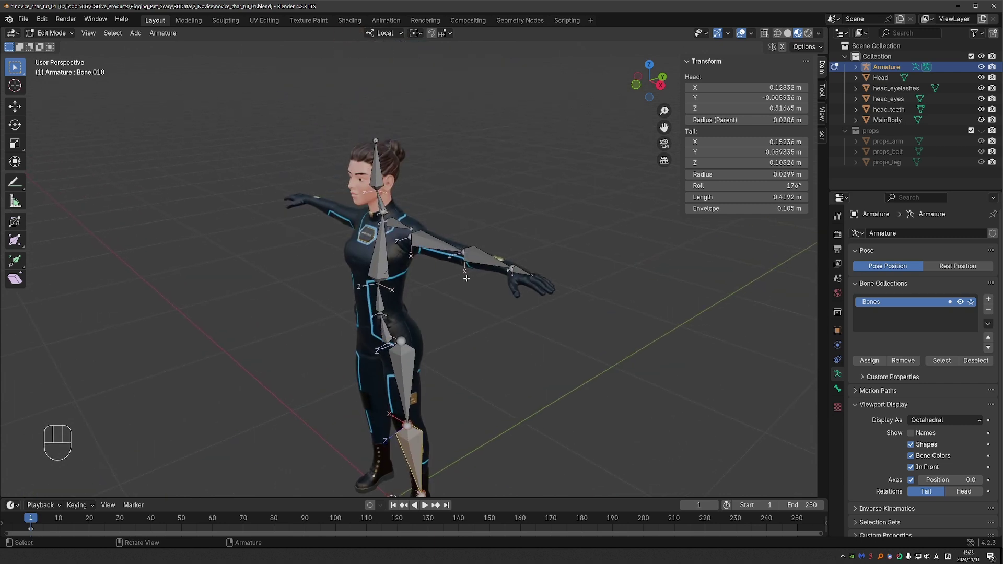
{"action": "key", "text": "Tab"}
{"action": "left_click", "coordinate": [477, 267]}
{"action": "left_click_drag", "start_coordinate": [487, 261], "coordinate": [429, 236]}
{"action": "middle_click_drag", "start_coordinate": [429, 236], "coordinate": [473, 235]}
{"action": "left_click", "coordinate": [463, 234]}
{"action": "middle_click_drag", "start_coordinate": [478, 295], "coordinate": [469, 286]}
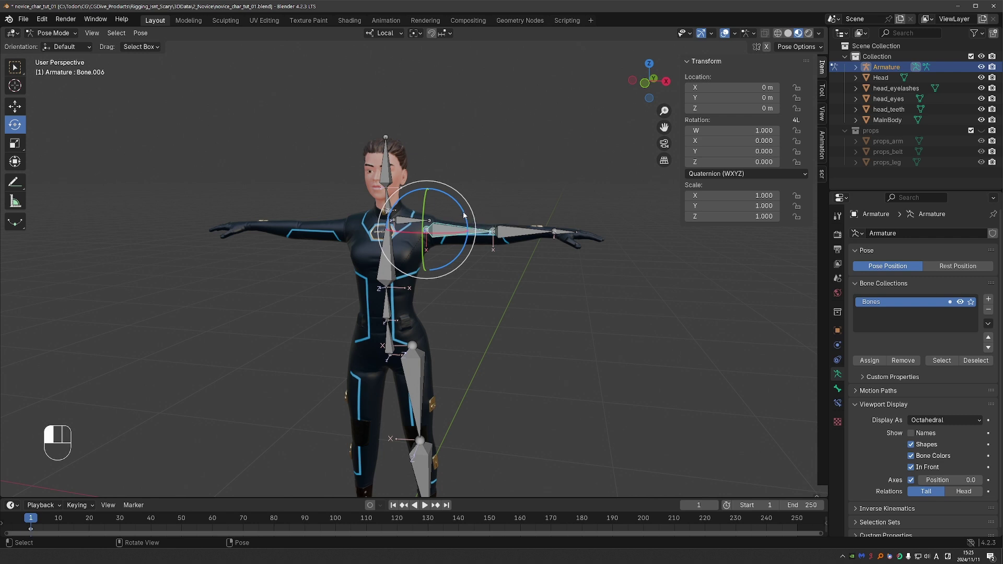
{"action": "left_click_drag", "start_coordinate": [464, 214], "coordinate": [467, 256]}
{"action": "right_click", "coordinate": [466, 256]}
{"action": "middle_click_drag", "start_coordinate": [473, 238], "coordinate": [454, 251]}
{"action": "left_click_drag", "start_coordinate": [455, 250], "coordinate": [463, 231]}
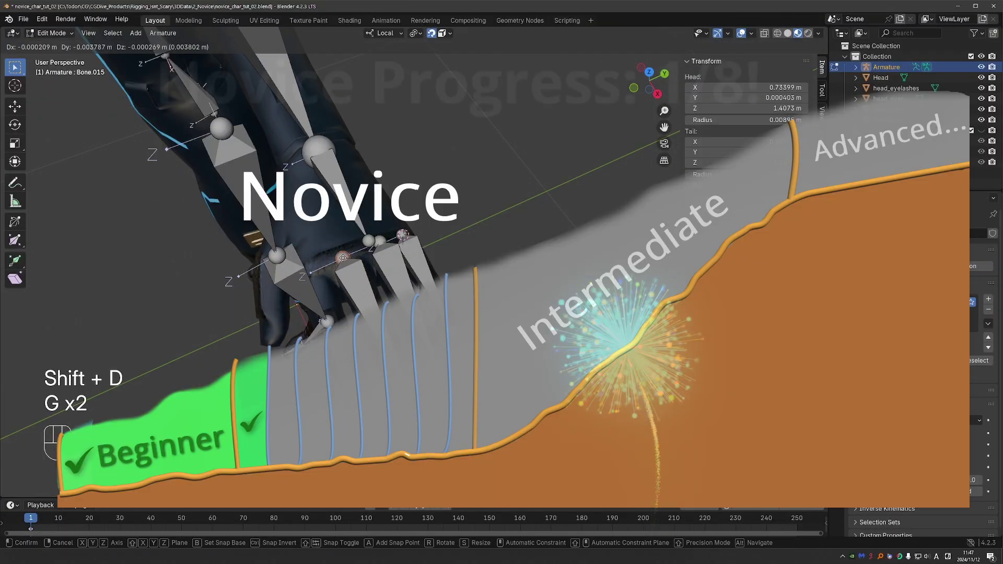
Reposition Bone.015's head on the hand.
{"action": "left_click", "coordinate": [343, 258]}
{"action": "key", "text": "g"}
{"action": "left_click", "coordinate": [348, 255]}
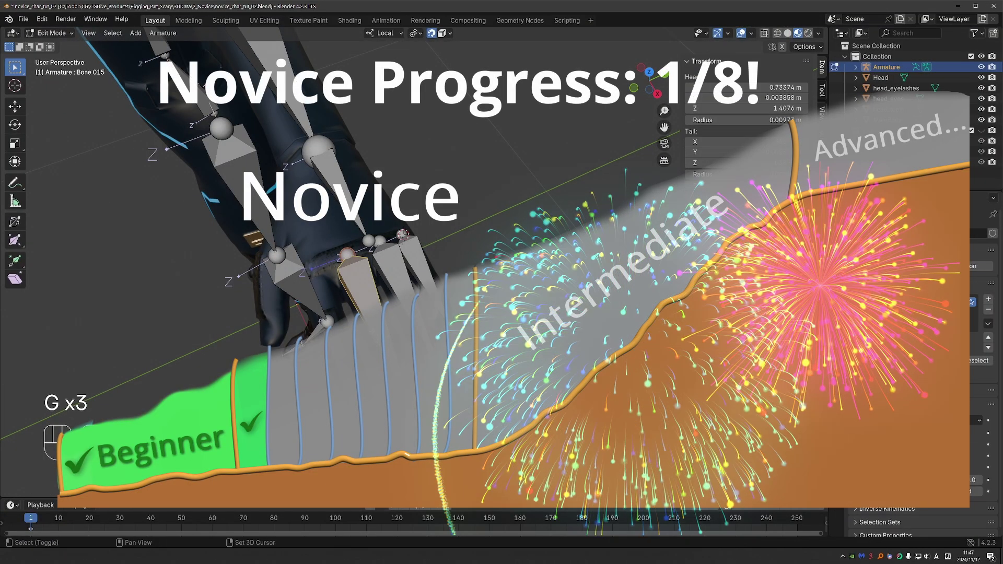
{"action": "left_click", "coordinate": [363, 279]}
Duplicate the finger bone as Bone.016 and place its head and tail.
{"action": "key", "text": "shift+d"}
{"action": "left_click", "coordinate": [324, 287]}
{"action": "key", "text": "g"}
{"action": "left_click", "coordinate": [309, 266]}
{"action": "left_click", "coordinate": [360, 334]}
{"action": "key", "text": "g"}
{"action": "left_click", "coordinate": [345, 318]}
Test-move the hand bone in Pose Mode and cancel so it returns to rest.
{"action": "middle_click_drag", "start_coordinate": [345, 319], "coordinate": [415, 275]}
{"action": "key", "text": "g"}
{"action": "key", "text": "g"}
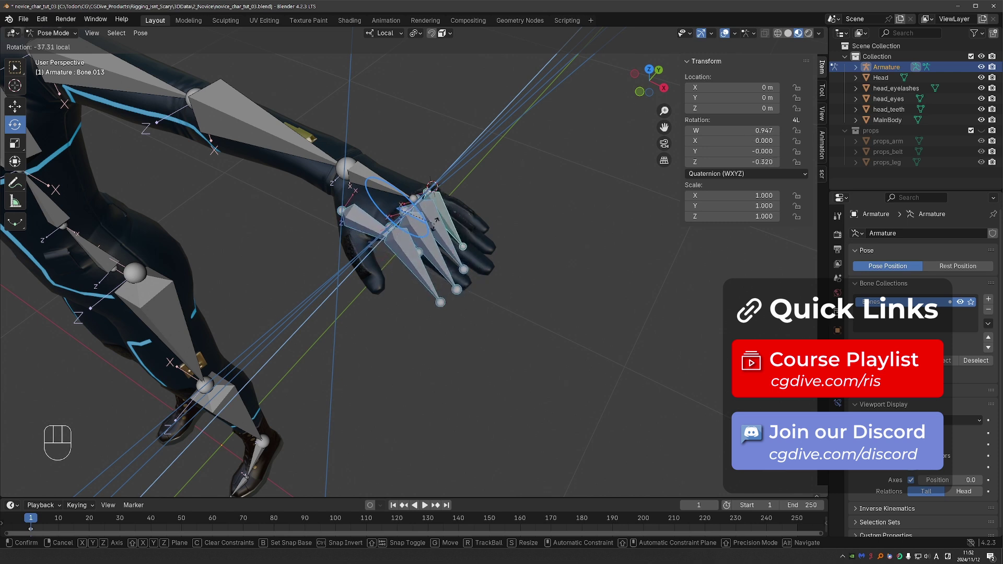
{"action": "key", "text": "Escape"}
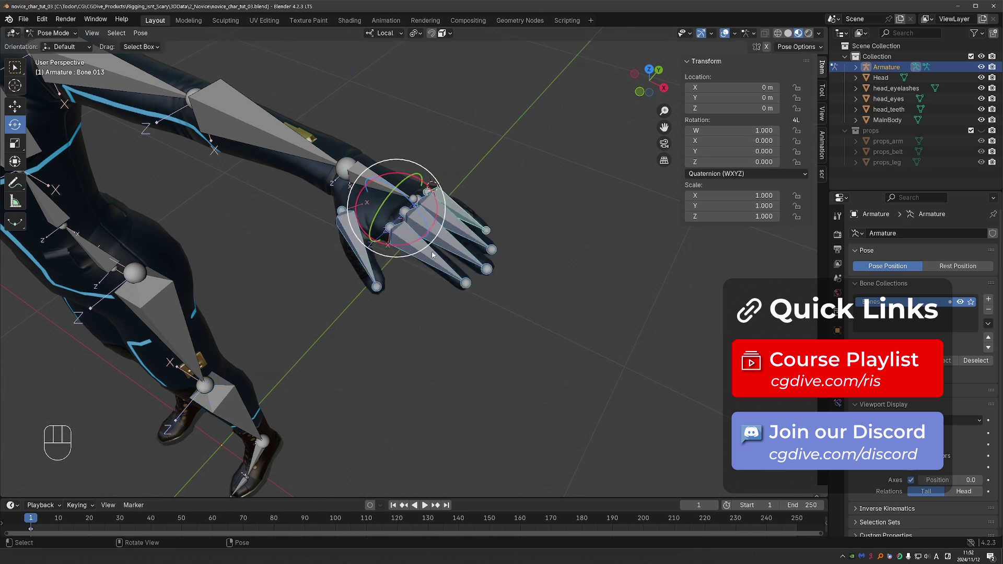